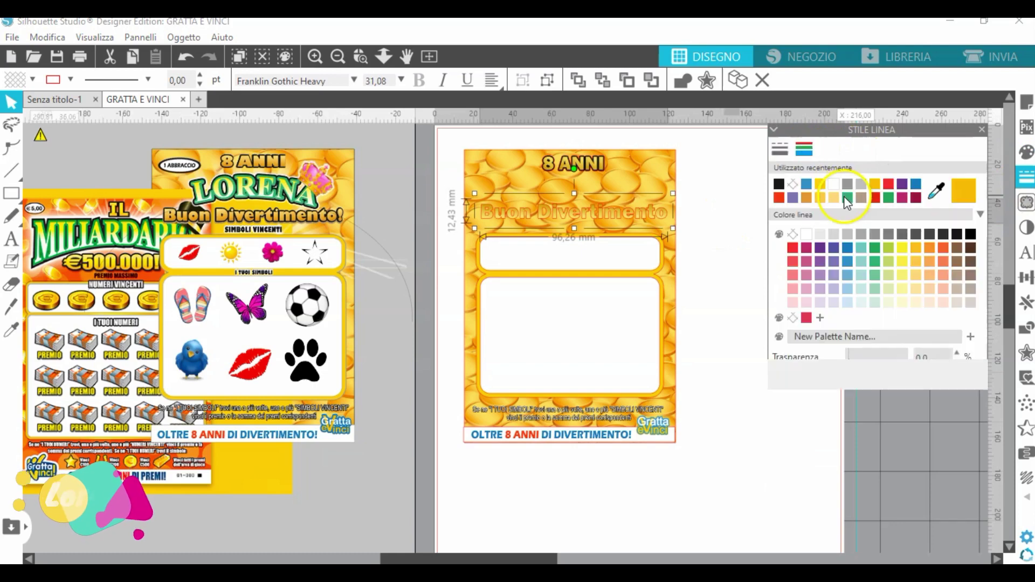
# - Remove the line colour from the "Buon Divertimento" text and create a 0.60 mm rounded offset around it
pyautogui.click(795, 185)
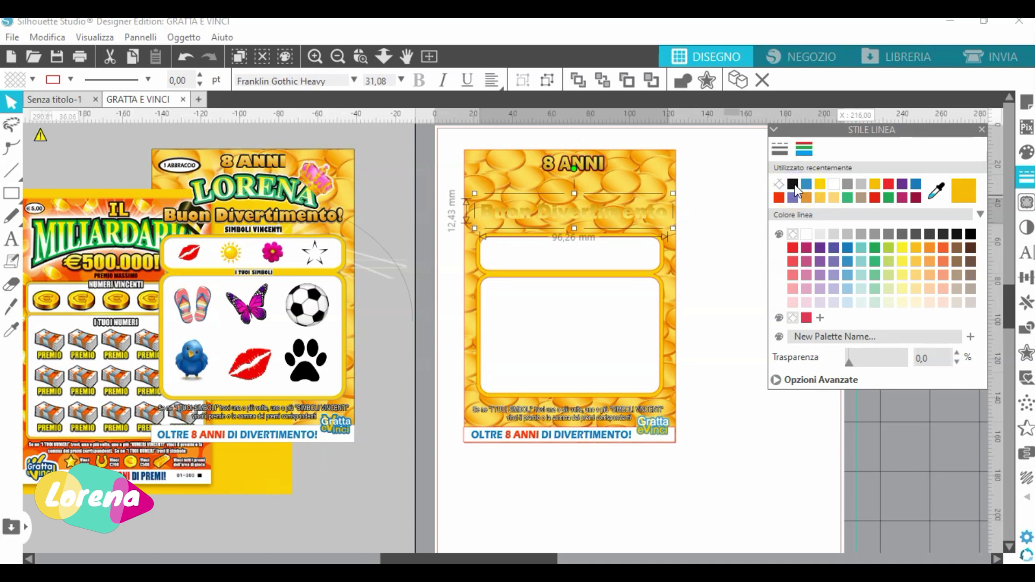
pyautogui.click(949, 276)
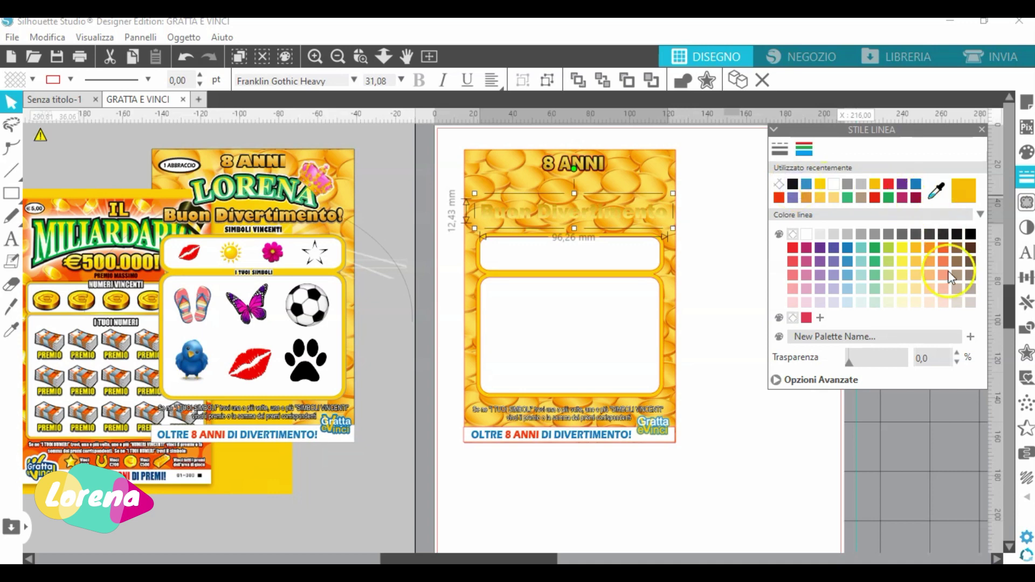
pyautogui.click(1025, 352)
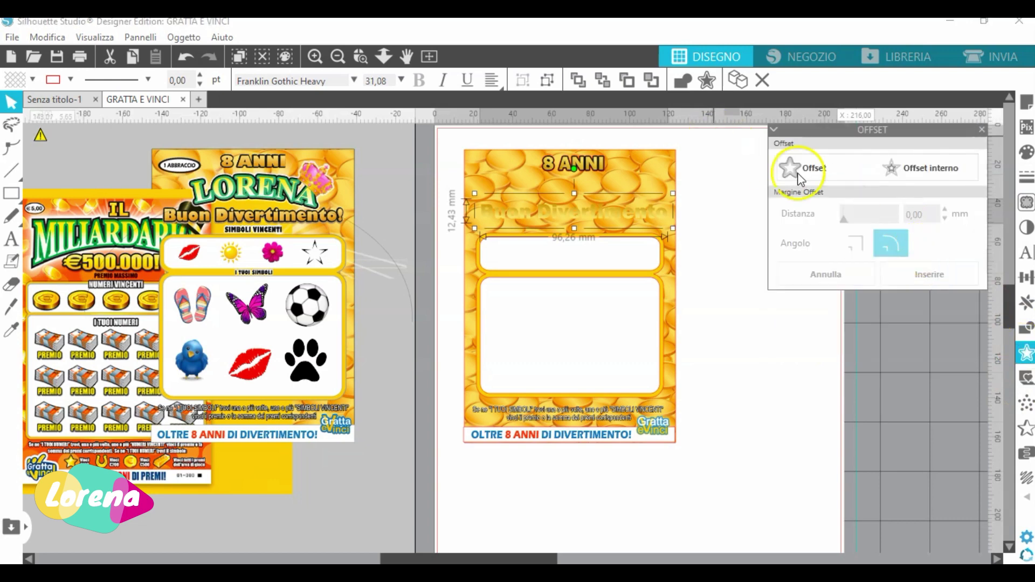
pyautogui.click(813, 177)
pyautogui.click(892, 215)
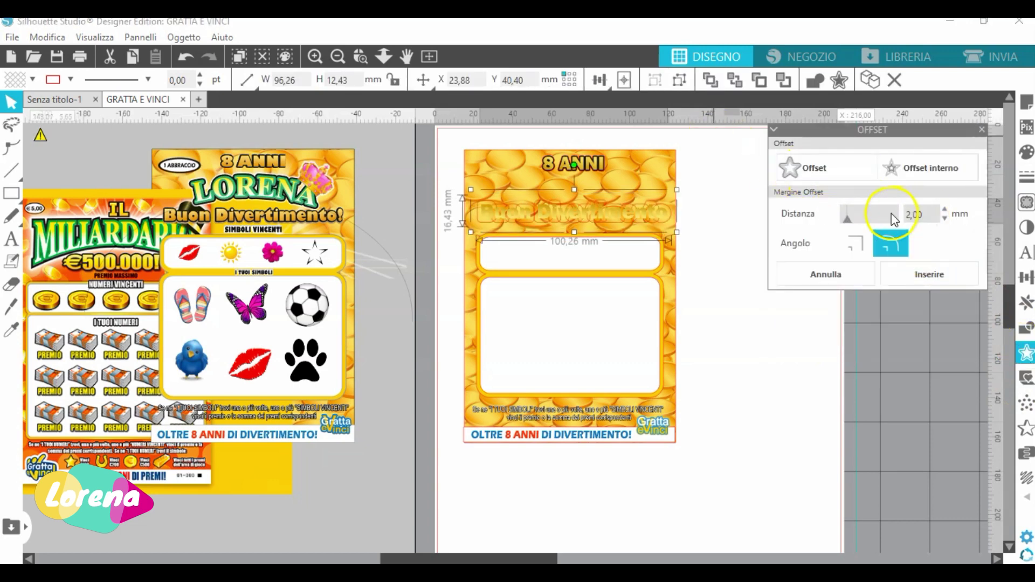
pyautogui.click(849, 215)
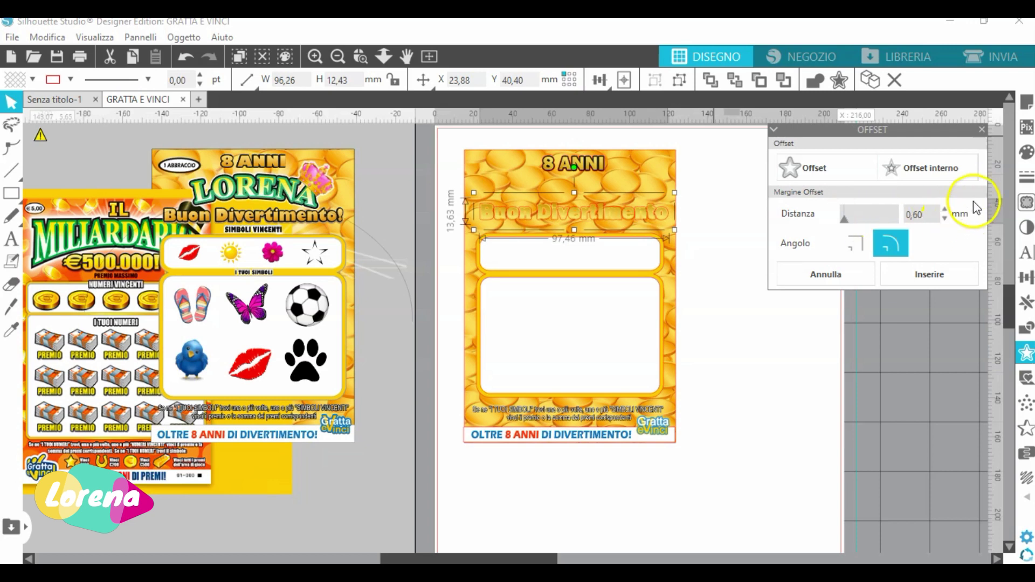
# - Fill the offset around "Buon Divertimento" with black and remove its line colour
pyautogui.click(818, 171)
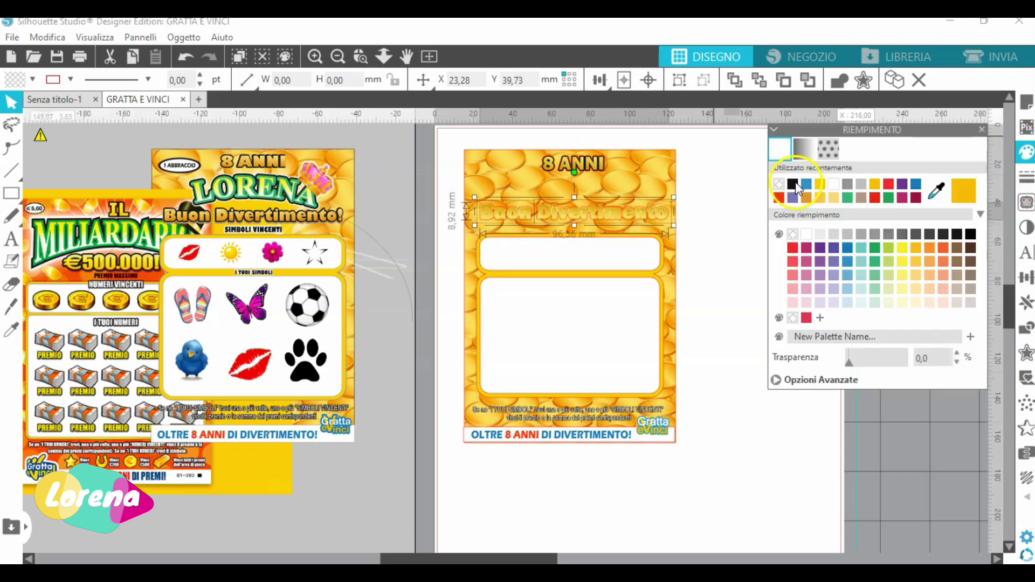
pyautogui.click(792, 182)
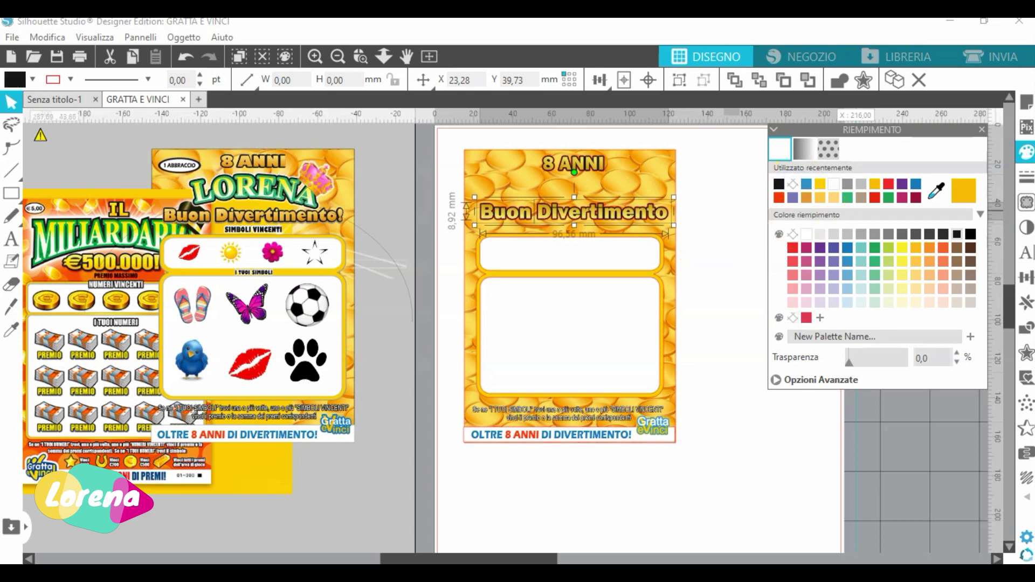
pyautogui.click(1026, 178)
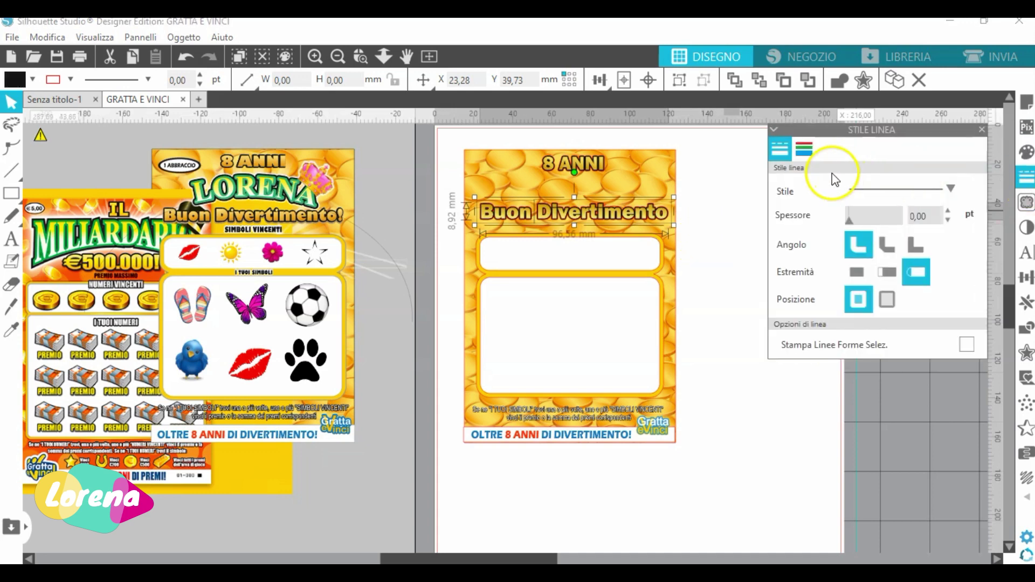
pyautogui.click(803, 149)
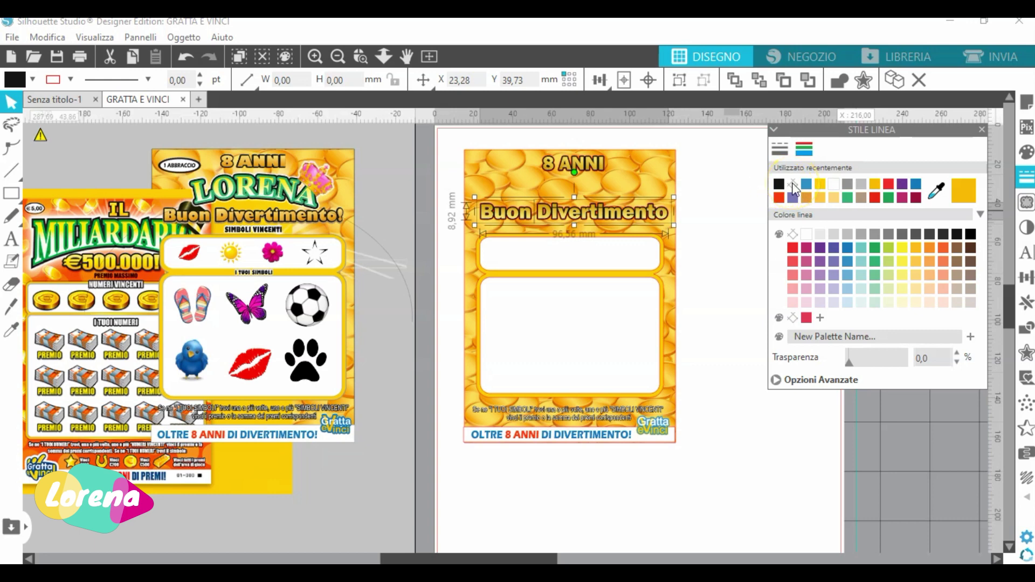
pyautogui.click(792, 184)
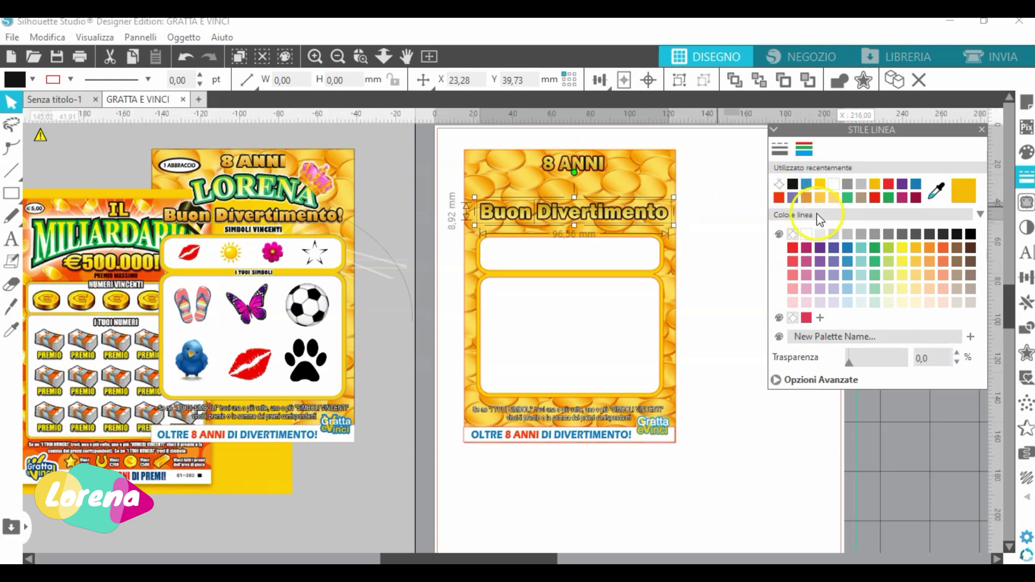
# - Create a second rounded offset of 0.40 mm around the black "Buon Divertimento" outline
pyautogui.click(1026, 353)
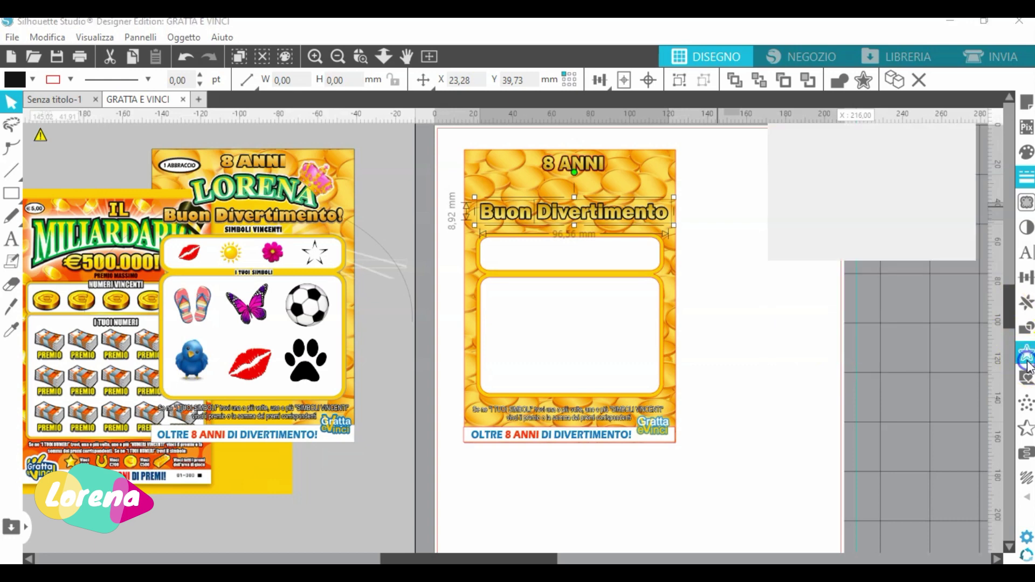
pyautogui.click(819, 173)
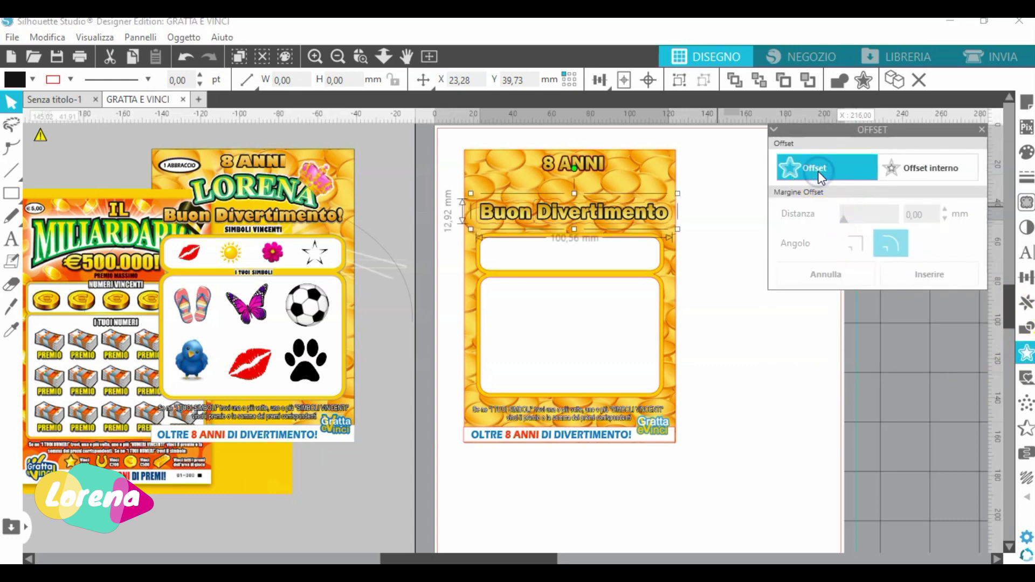
pyautogui.click(922, 214)
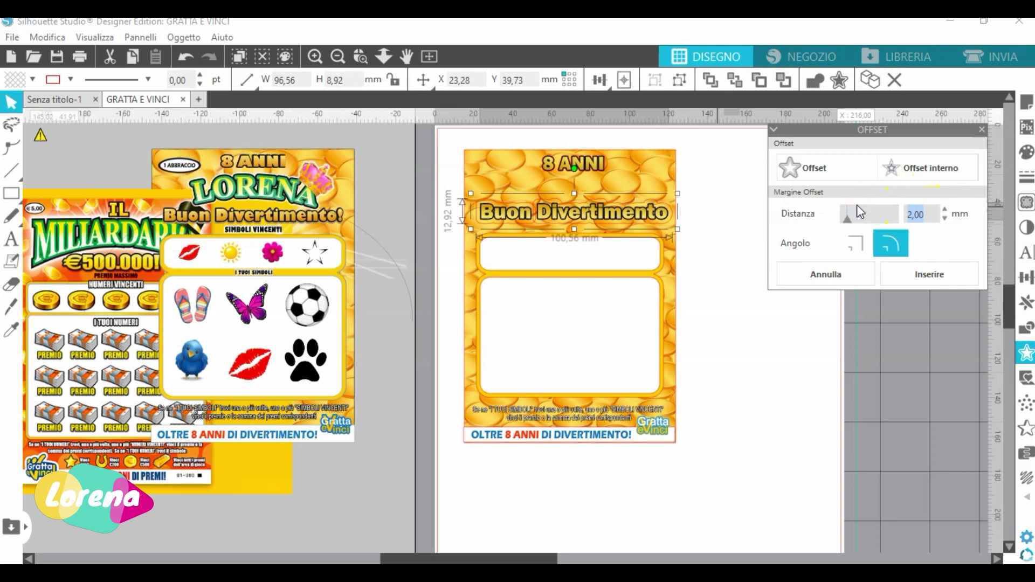
pyautogui.press('BackSpace')
pyautogui.write(',40')
pyautogui.press('Return')
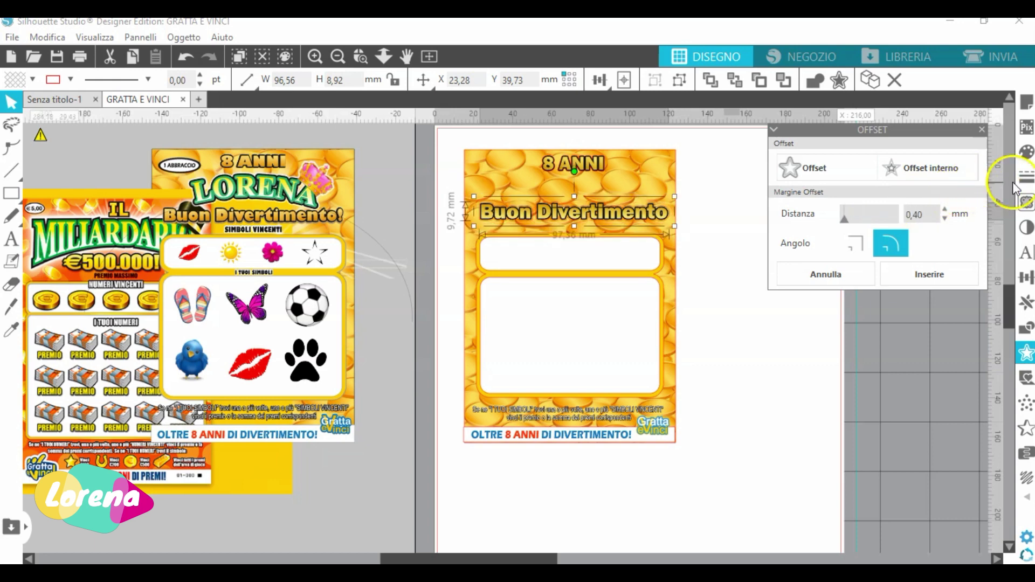
# - Fill the outer "Buon Divertimento" offset with grey and set its line colour to none
pyautogui.click(800, 166)
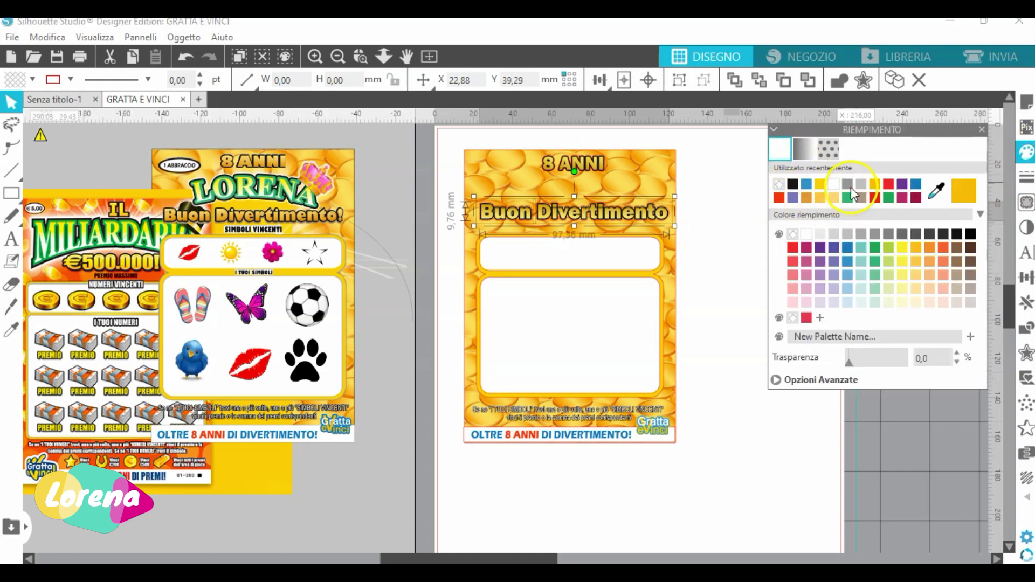
pyautogui.click(850, 187)
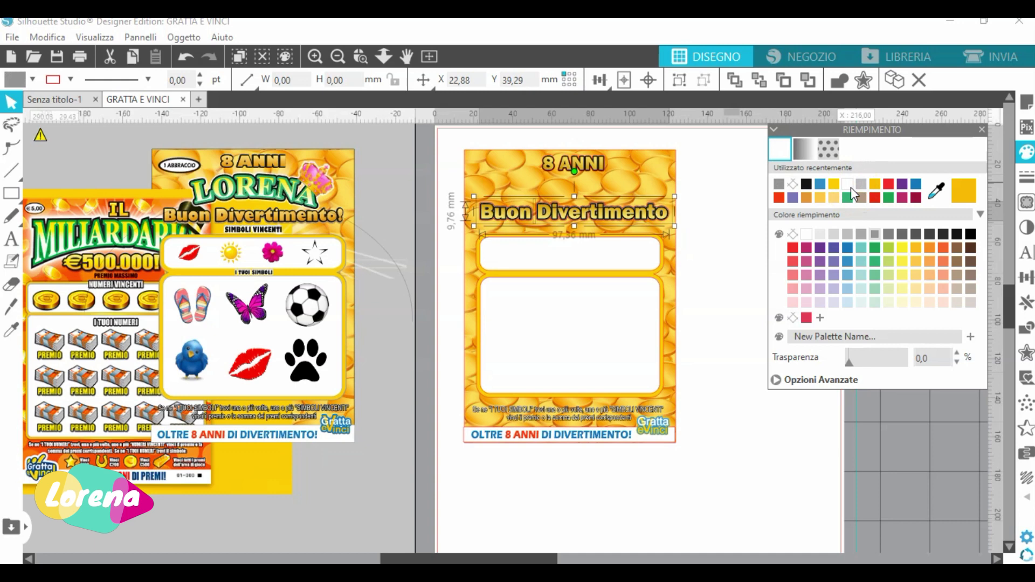
pyautogui.click(1026, 176)
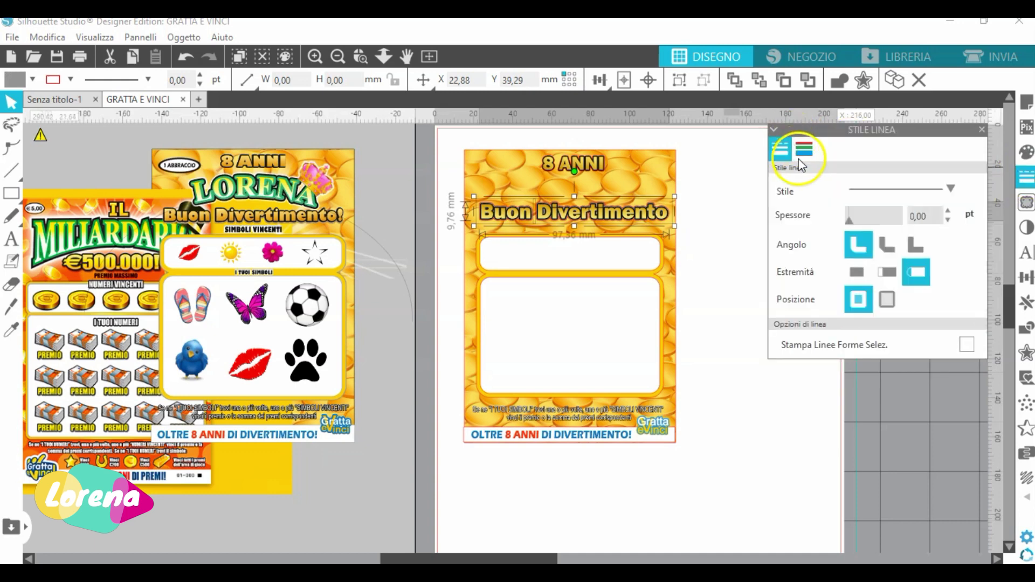
pyautogui.click(806, 150)
pyautogui.click(791, 185)
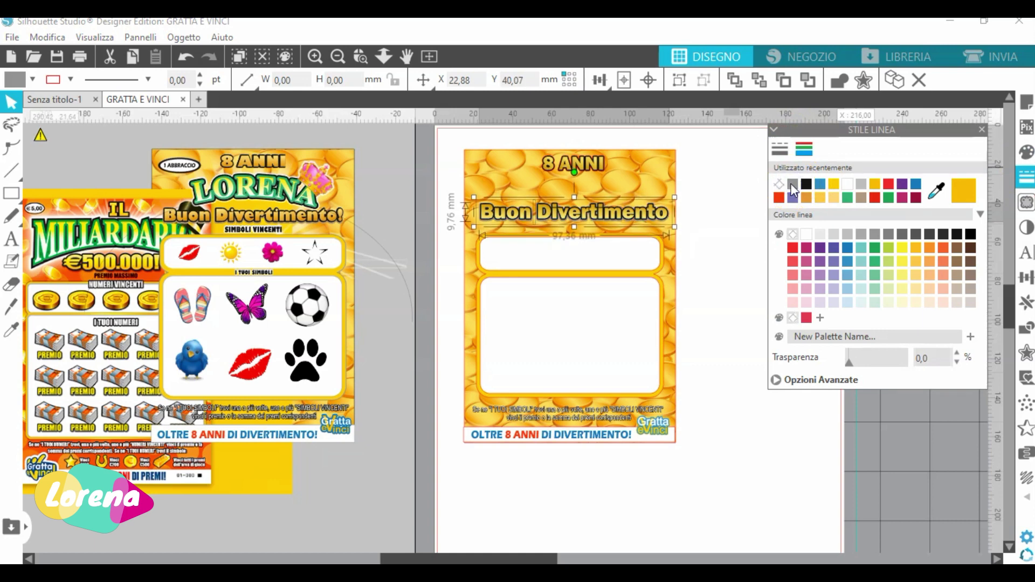
# - Change the fill of the outer "Buon Divertimento" offset to tan and deselect it
pyautogui.click(1025, 154)
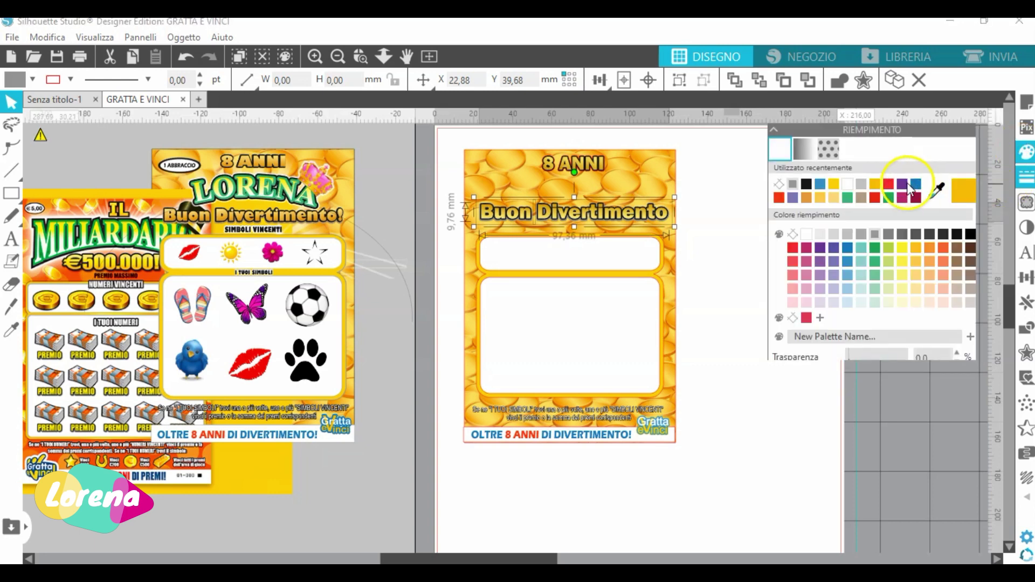
pyautogui.click(862, 197)
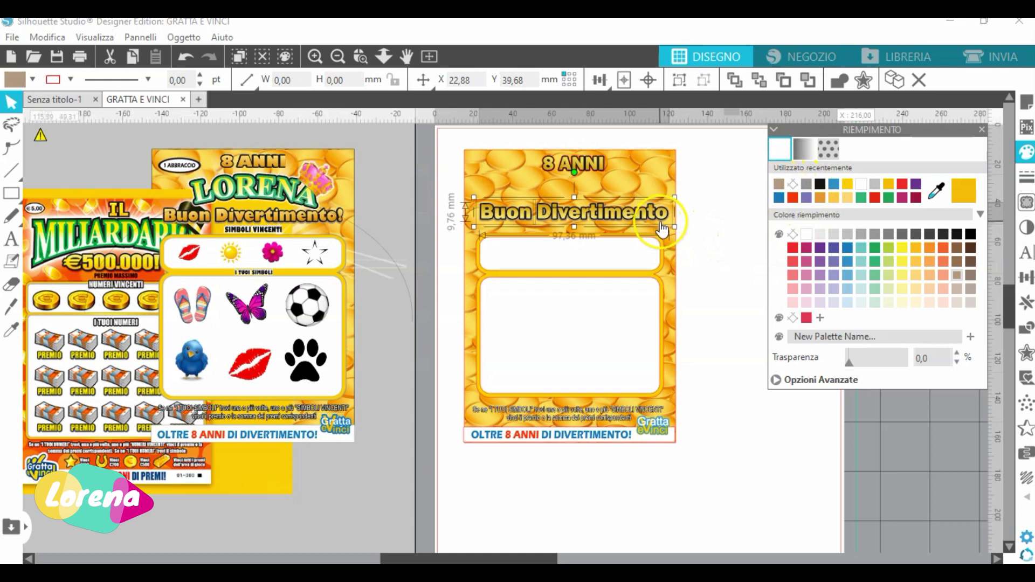
pyautogui.moveTo(662, 229); pyautogui.dragTo(668, 227)
pyautogui.click(713, 221)
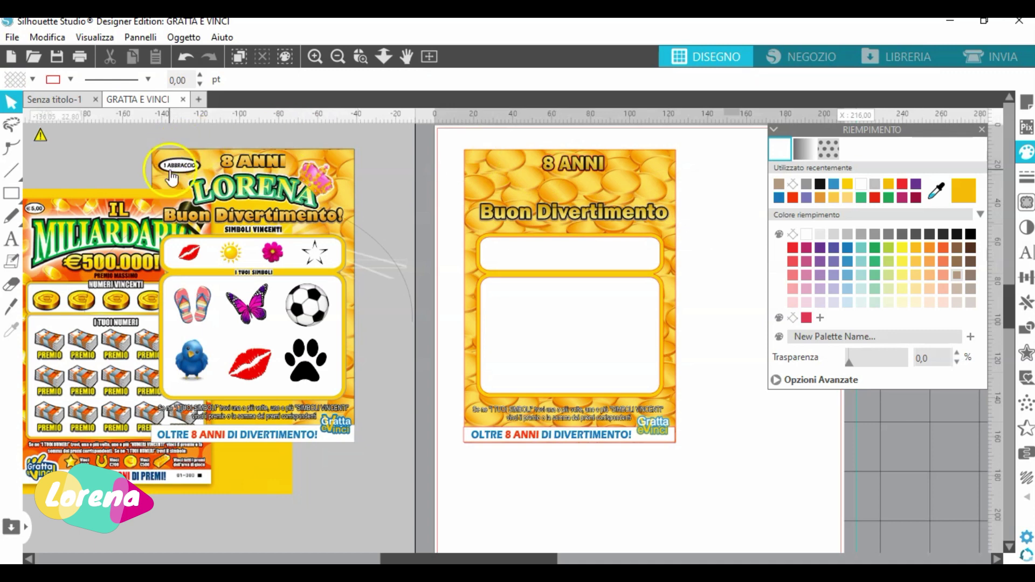
# - Draw an ellipse about 29 by 11 mm in the card's upper-left corner beside "8 ANNI" and fill it white
pyautogui.moveTo(12, 193)
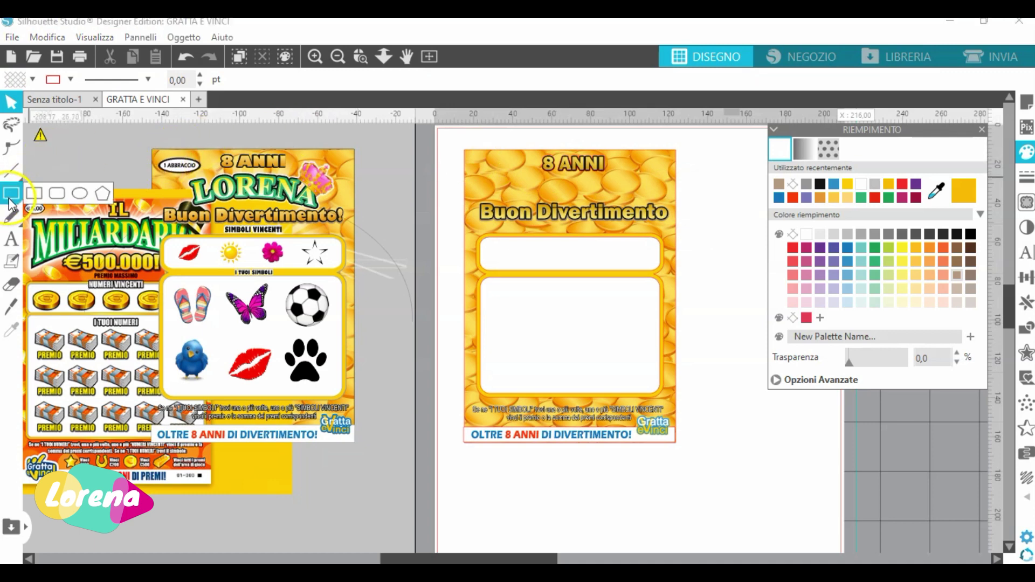
pyautogui.click(81, 195)
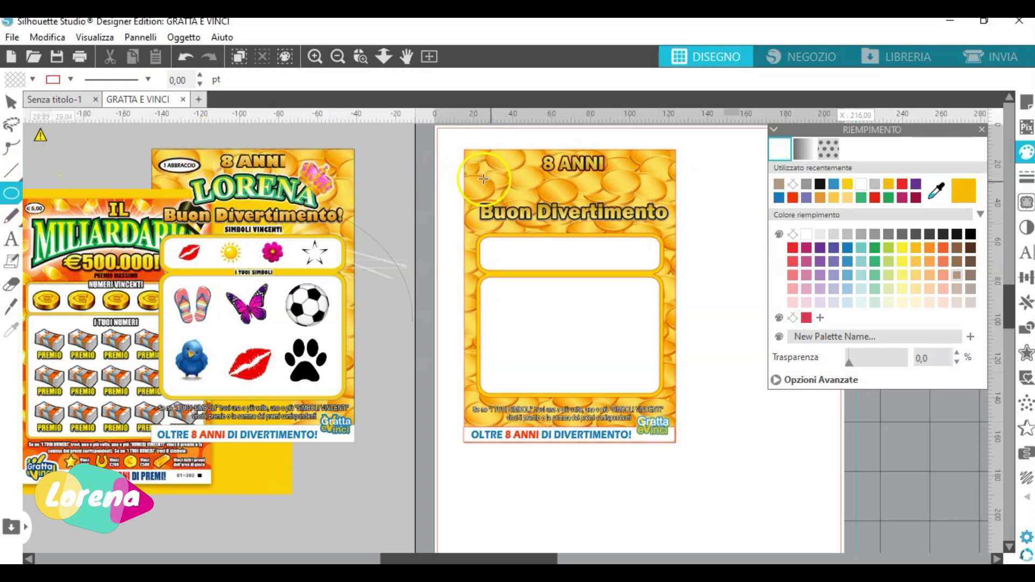
pyautogui.moveTo(472, 179); pyautogui.dragTo(528, 158)
pyautogui.click(11, 101)
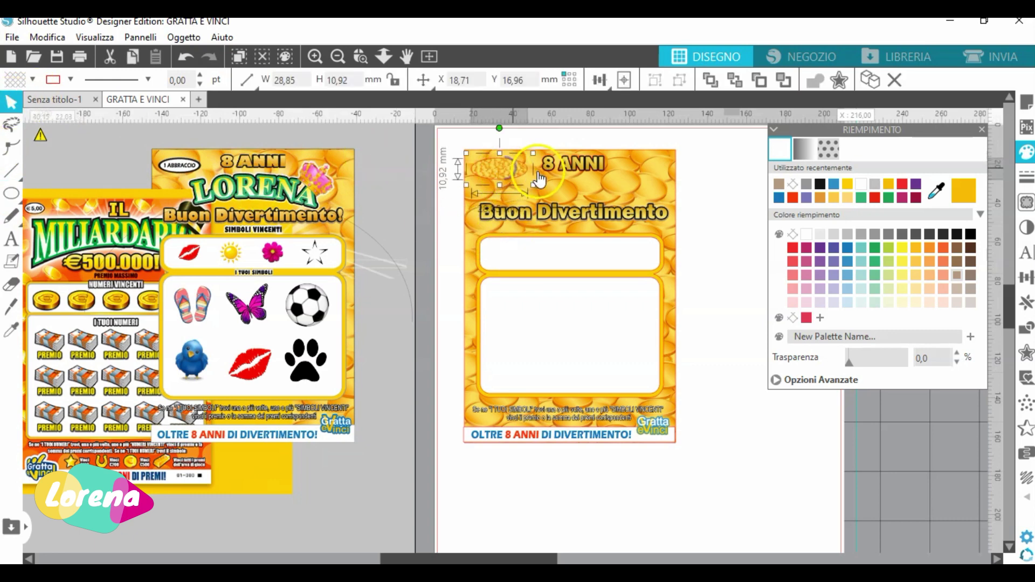
pyautogui.click(860, 186)
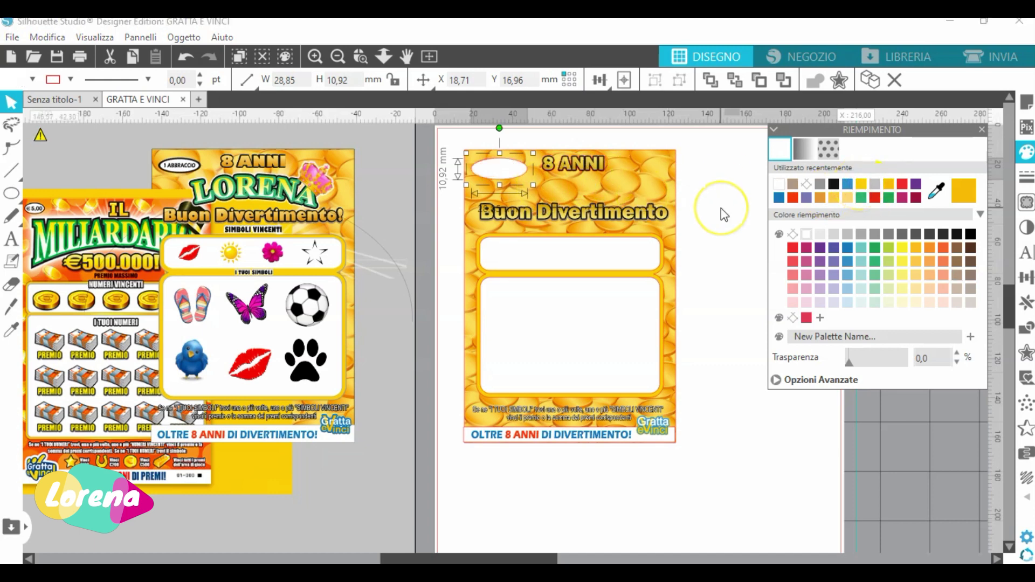
pyautogui.click(757, 205)
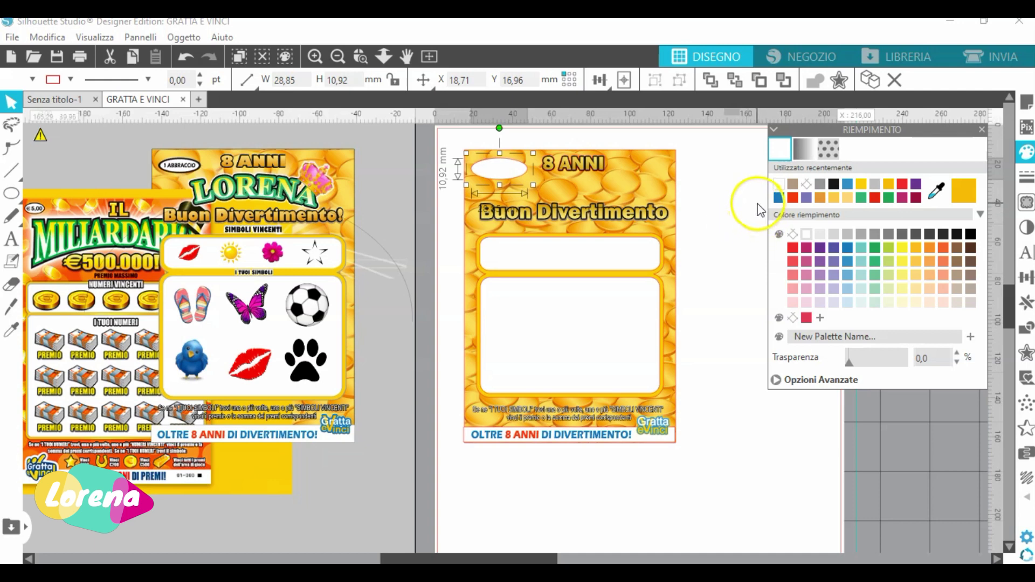
# - Create a 1 mm rounded offset around the white ellipse
pyautogui.click(1025, 354)
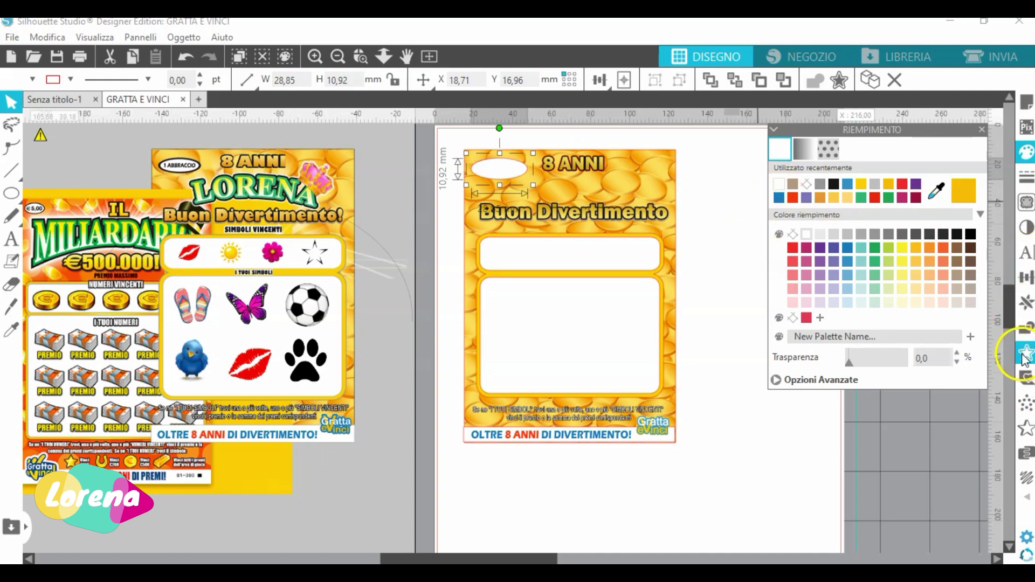
pyautogui.click(804, 168)
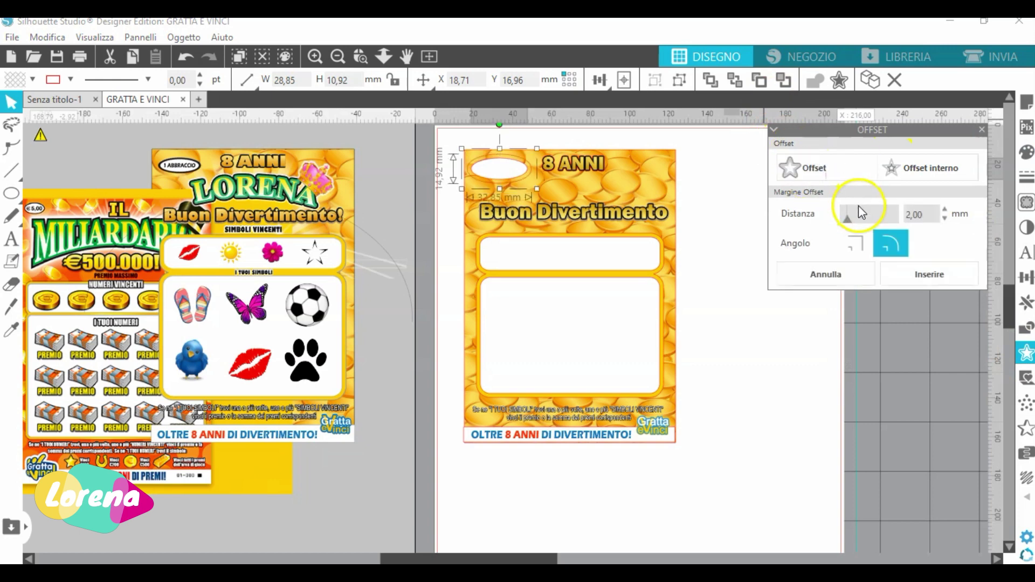
pyautogui.click(936, 215)
pyautogui.click(845, 216)
pyautogui.write('1')
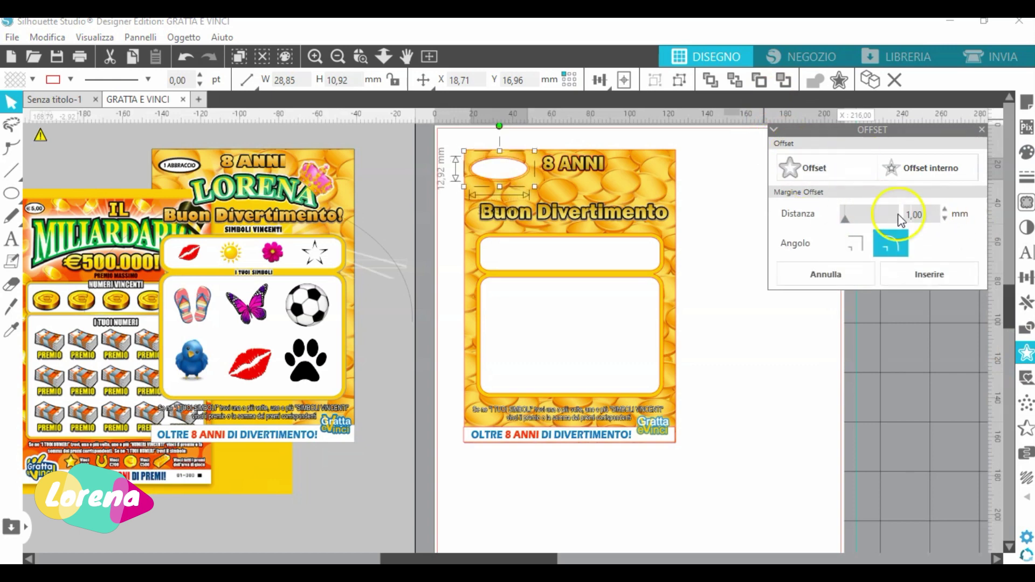
# - Fill the ellipse's offset with black and remove the red cut-line colour from the ellipse border
pyautogui.click(1027, 153)
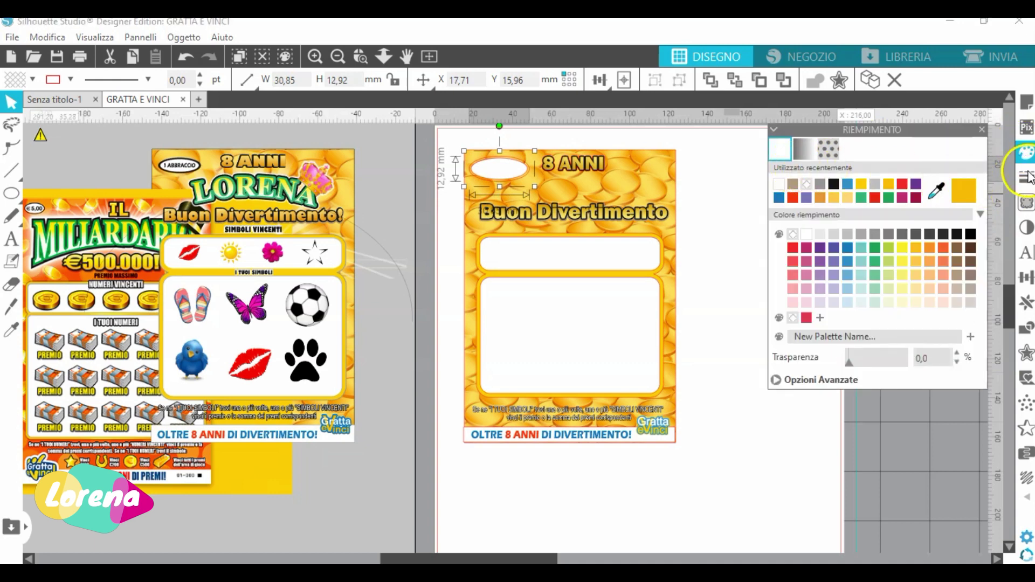
pyautogui.click(833, 183)
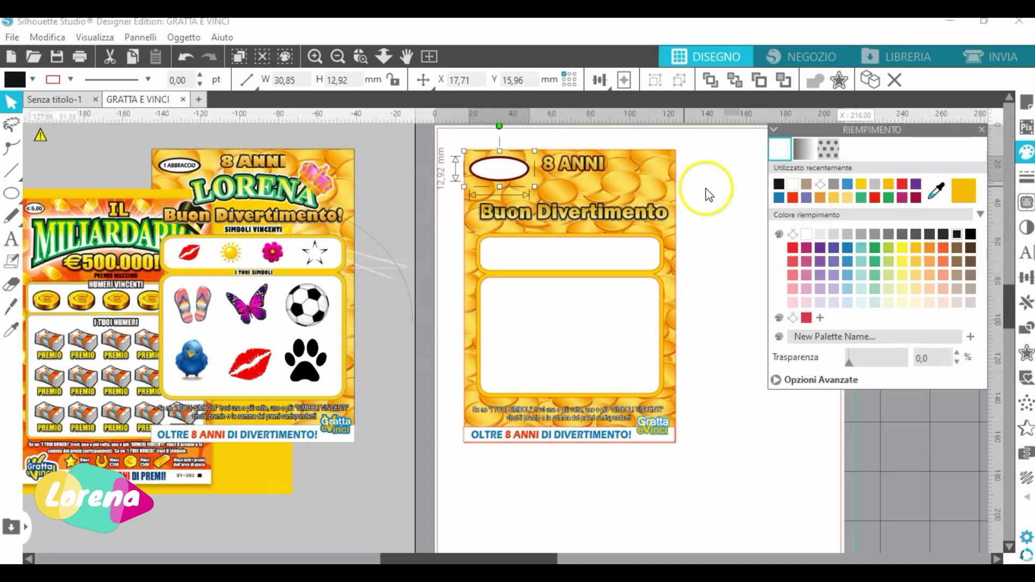
pyautogui.click(1026, 175)
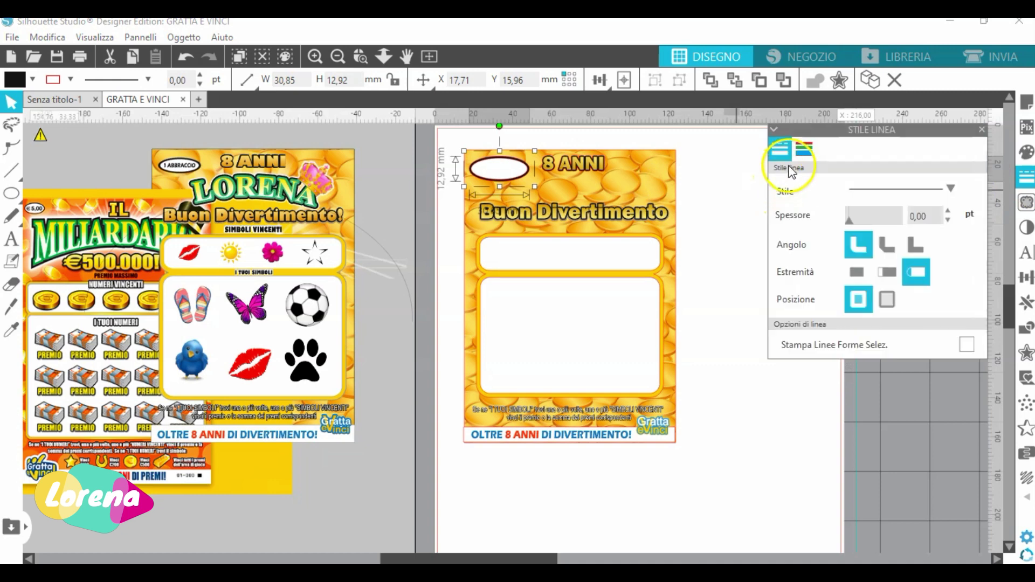
pyautogui.click(804, 148)
pyautogui.click(819, 185)
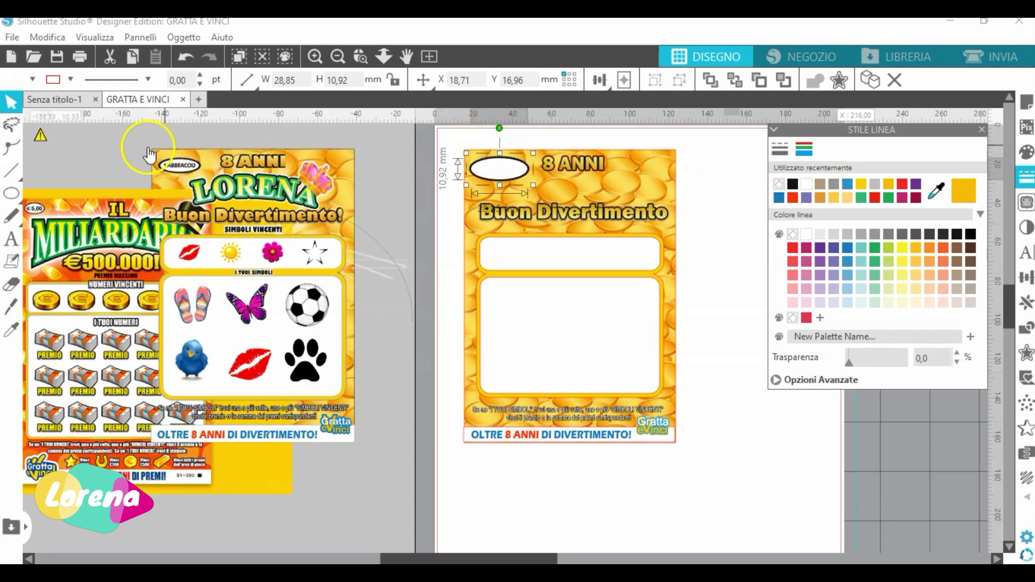
# - Add the text "1 bacio" starting at the white ellipse
pyautogui.click(76, 151)
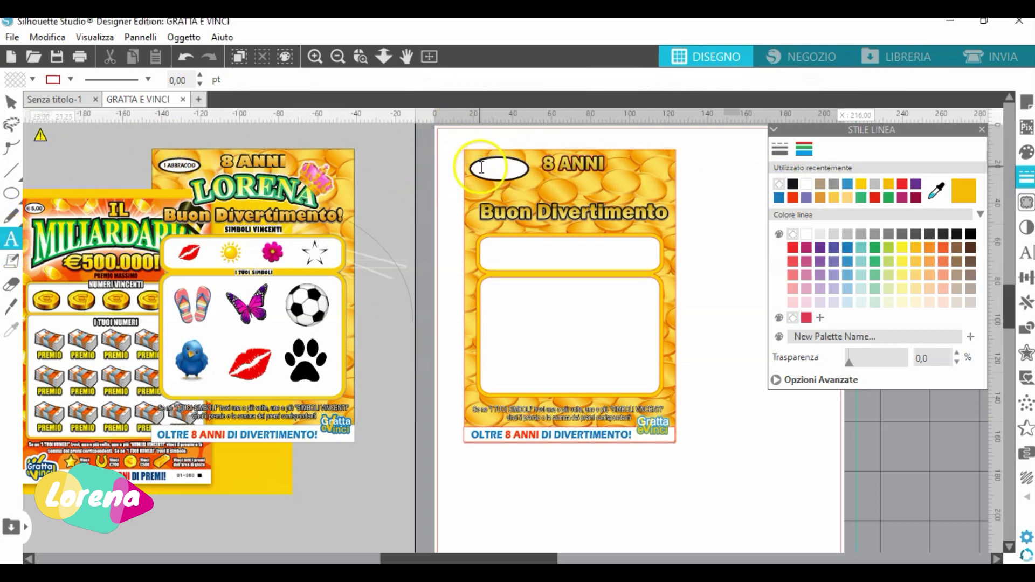
pyautogui.click(496, 178)
pyautogui.write('1 bacio')
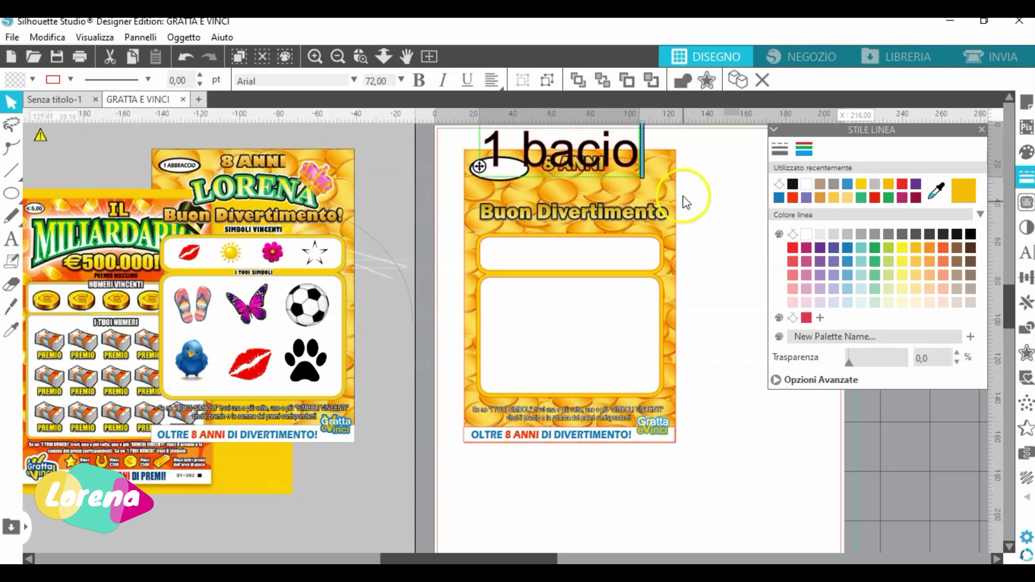
# - Retype the oval label's text in capitals as "1 BACIO"
pyautogui.click(625, 182)
pyautogui.press('BackSpace')
pyautogui.press('BackSpace')
pyautogui.press('BackSpace')
pyautogui.press('BackSpace')
pyautogui.press('BackSpace')
pyautogui.press('BackSpace')
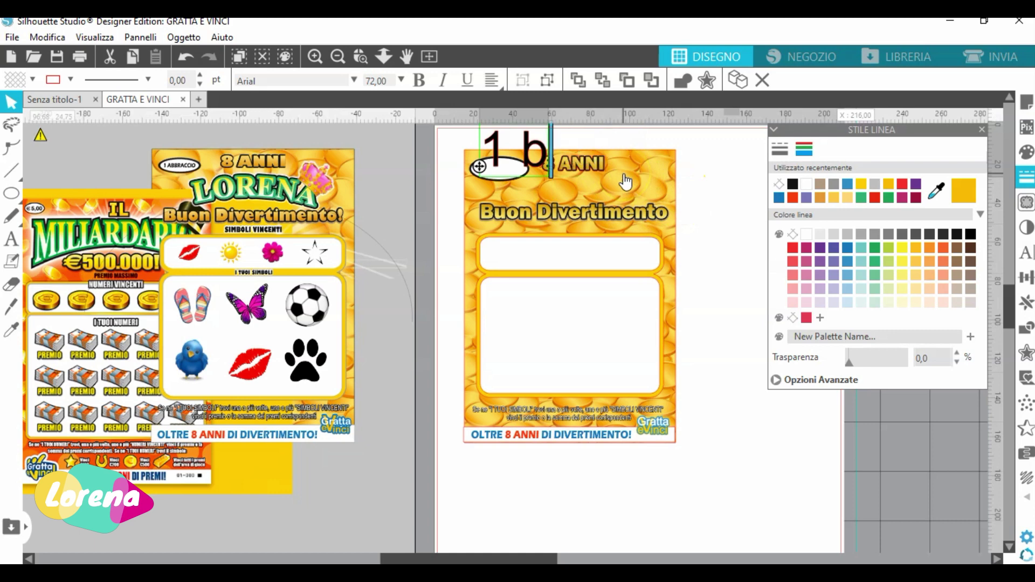
pyautogui.write('Bacio')
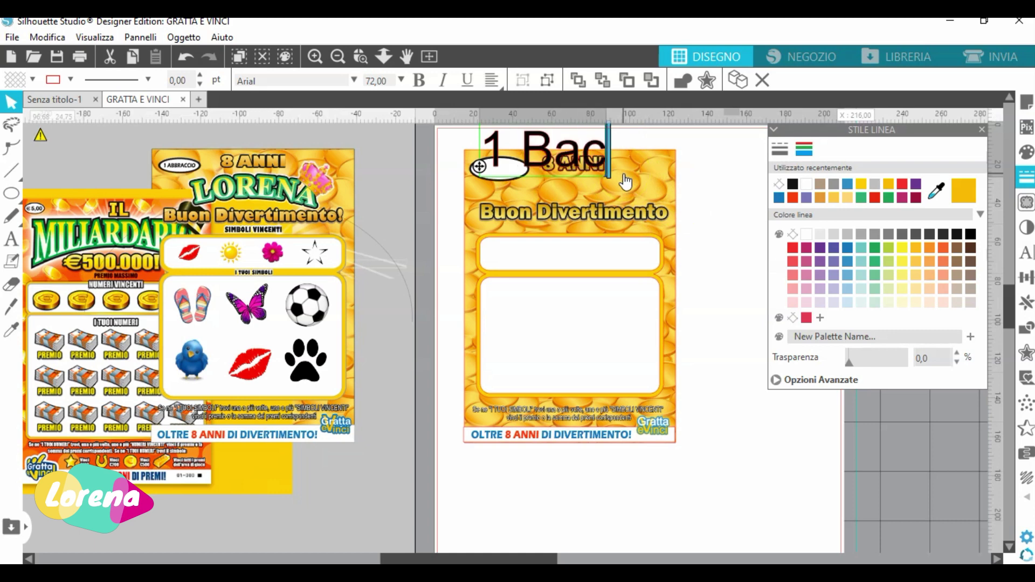
pyautogui.press('BackSpace')
pyautogui.press('BackSpace')
pyautogui.press('BackSpace')
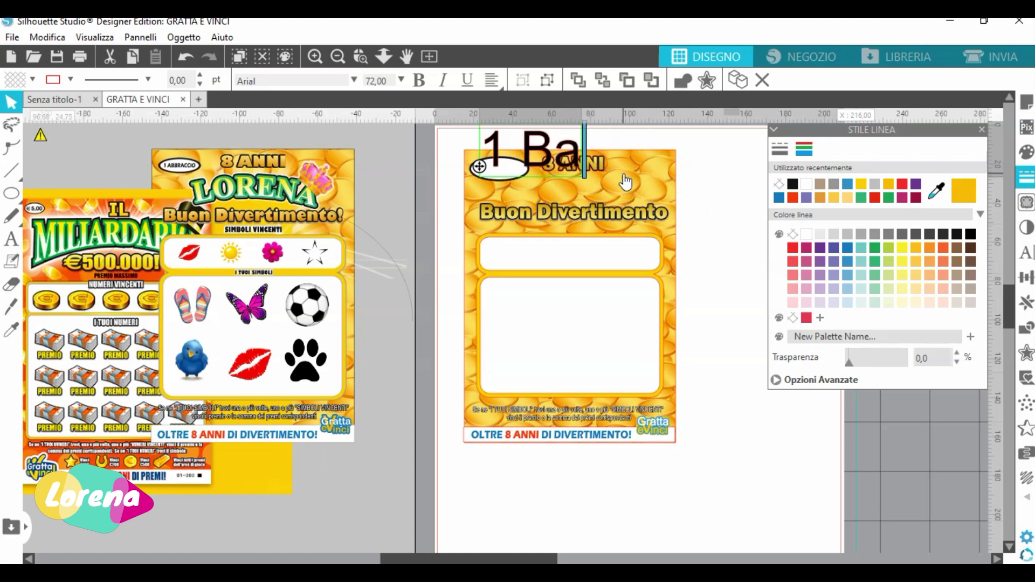
pyautogui.press('BackSpace')
pyautogui.write('ACIO')
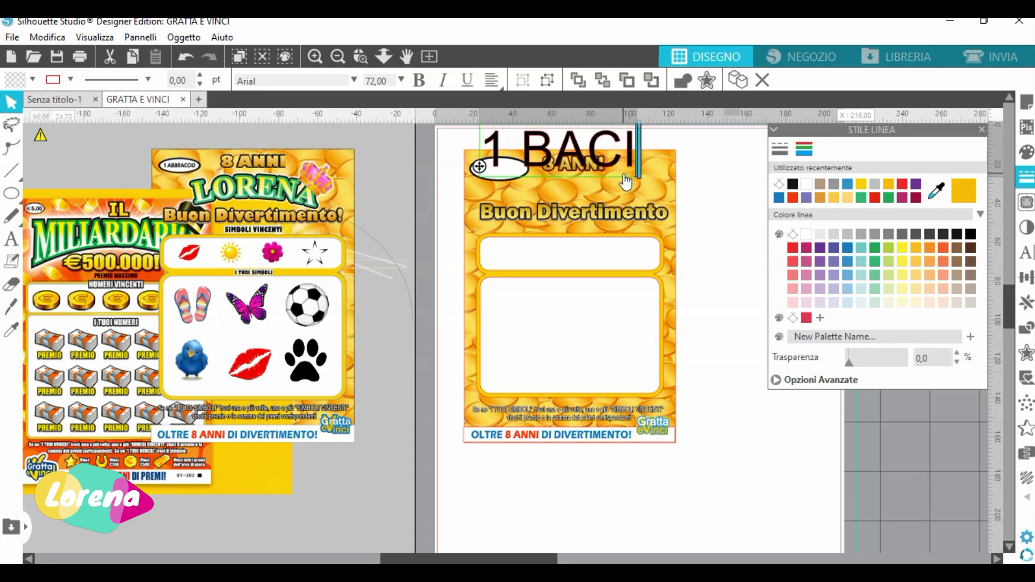
pyautogui.click(715, 183)
# - Scale "1 BACIO" down to about 15 pt inside the white oval and give it a black outline and black fill
pyautogui.click(675, 155)
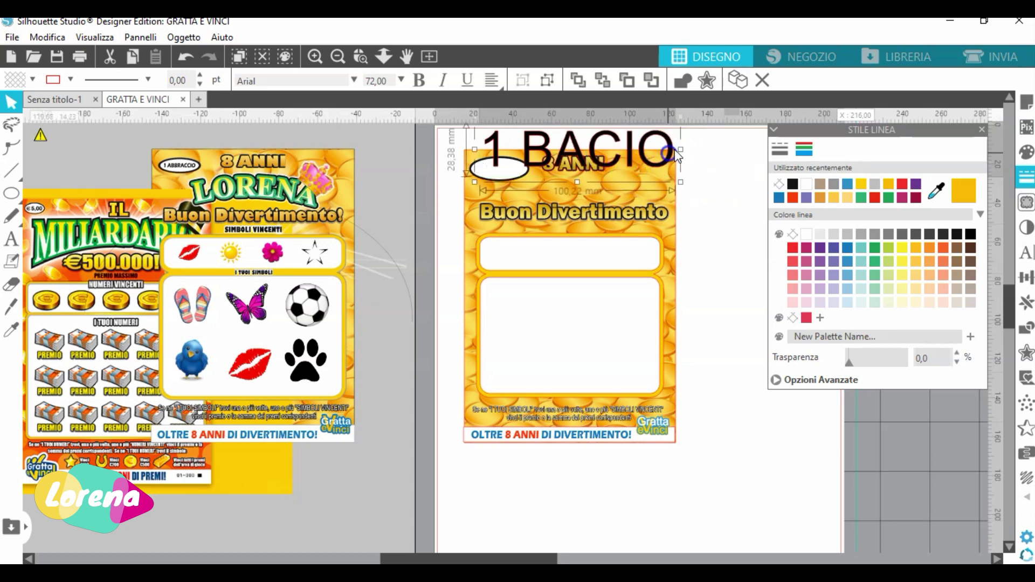
pyautogui.moveTo(680, 115); pyautogui.dragTo(510, 171)
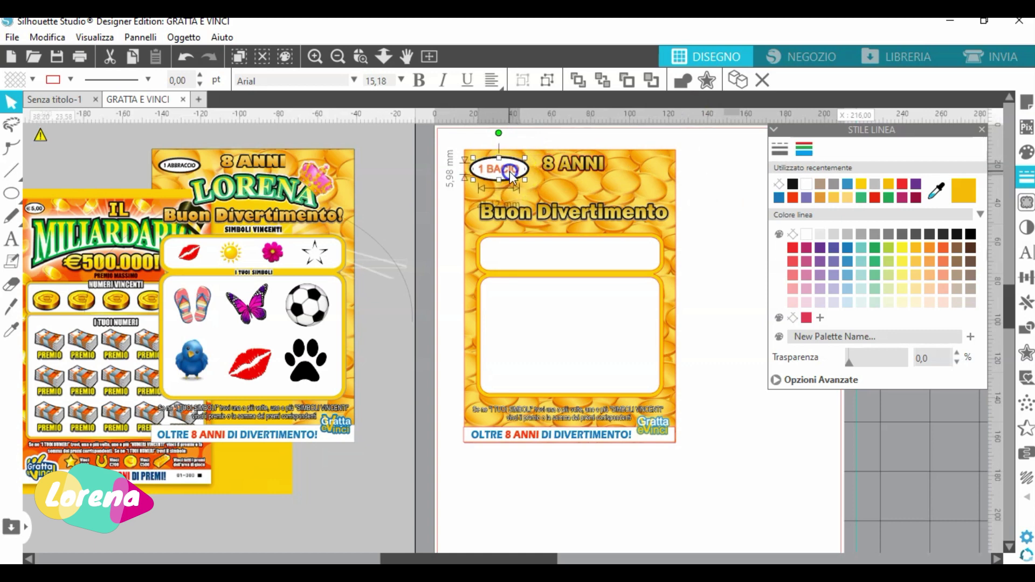
pyautogui.click(792, 184)
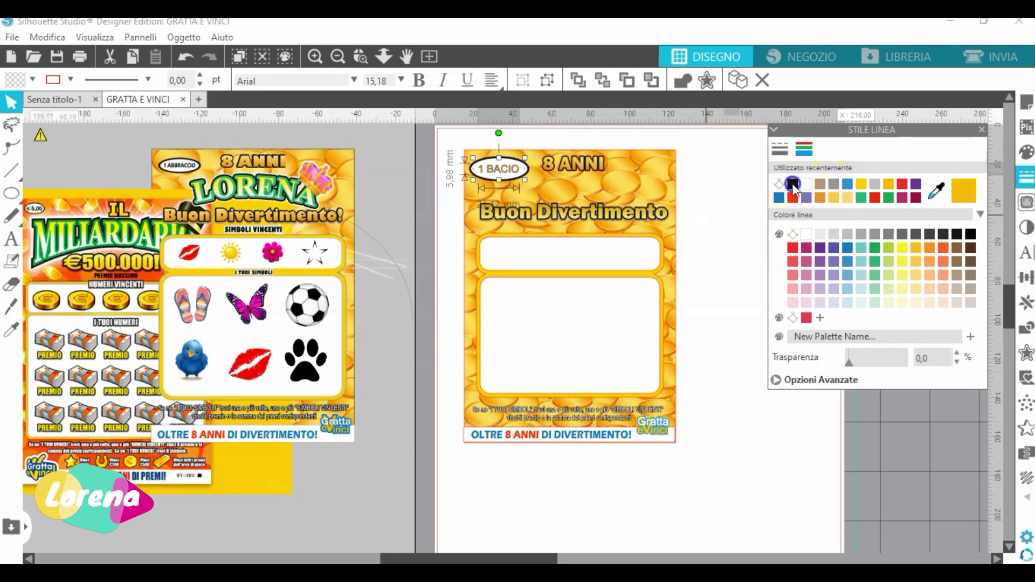
pyautogui.click(1026, 153)
pyautogui.click(779, 185)
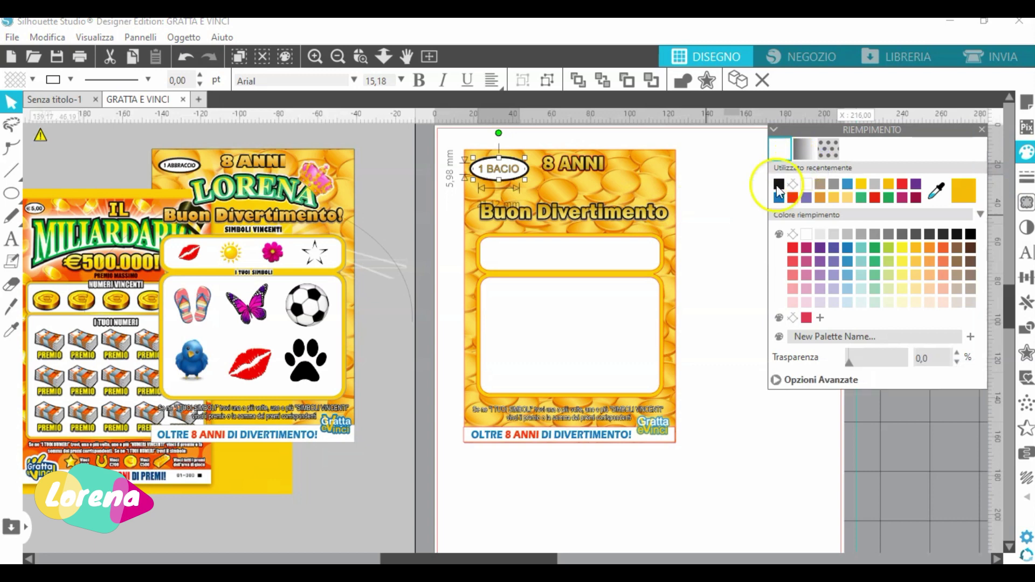
pyautogui.click(733, 158)
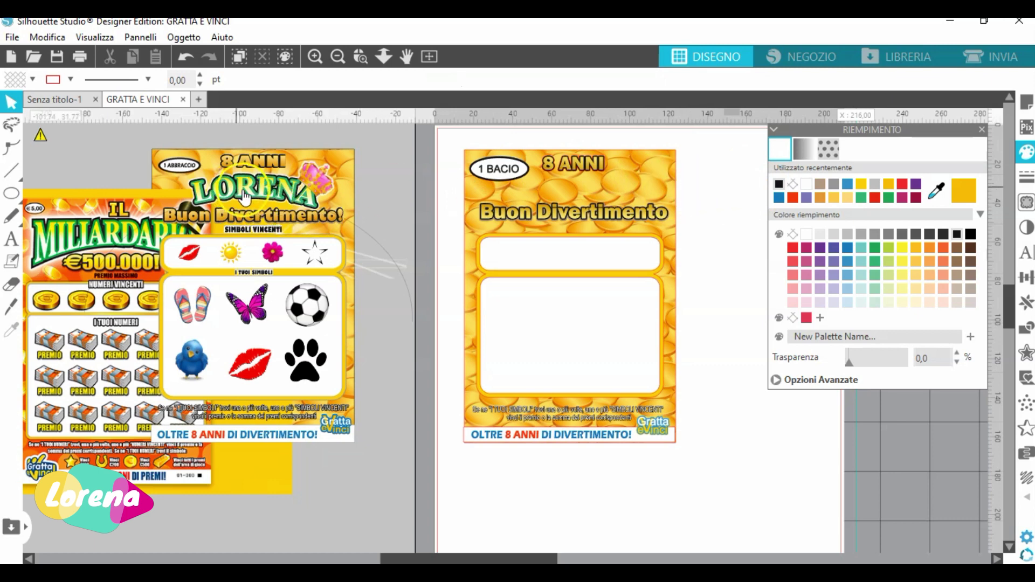
# - Draw an arc of about 87 mm radius spanning about 164° over the card, centred on the large white box
pyautogui.click(20, 188)
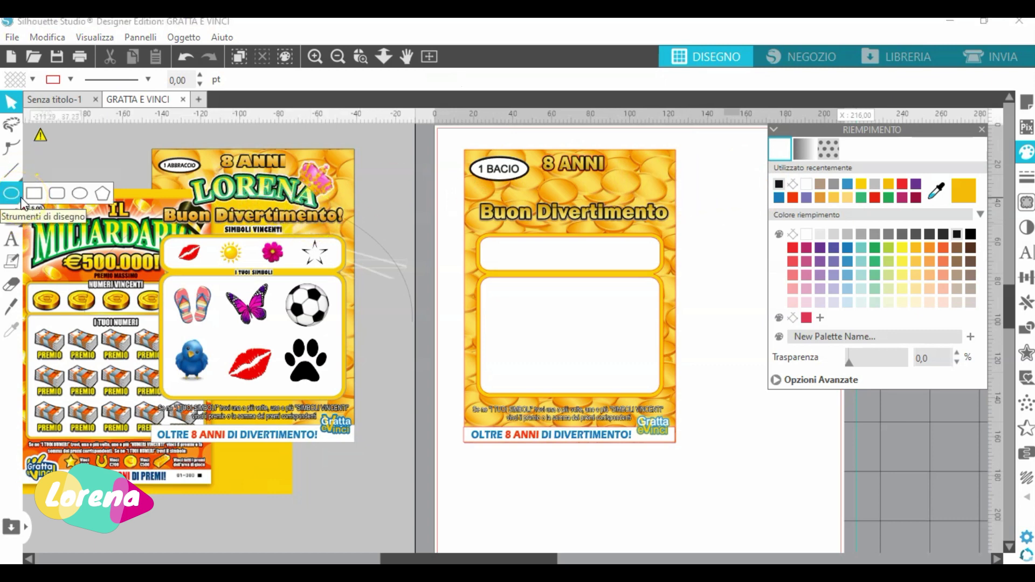
pyautogui.click(16, 176)
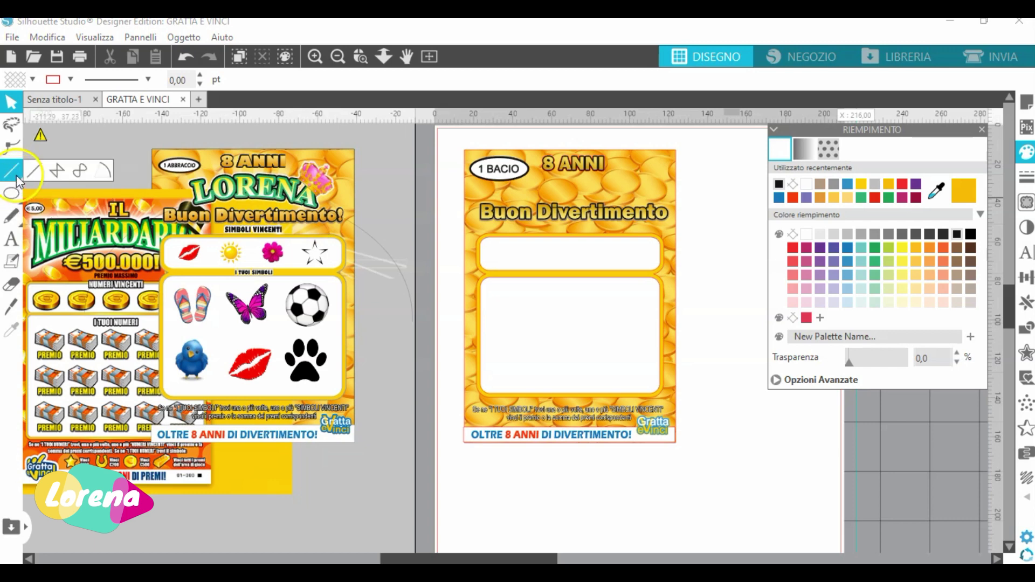
pyautogui.click(104, 175)
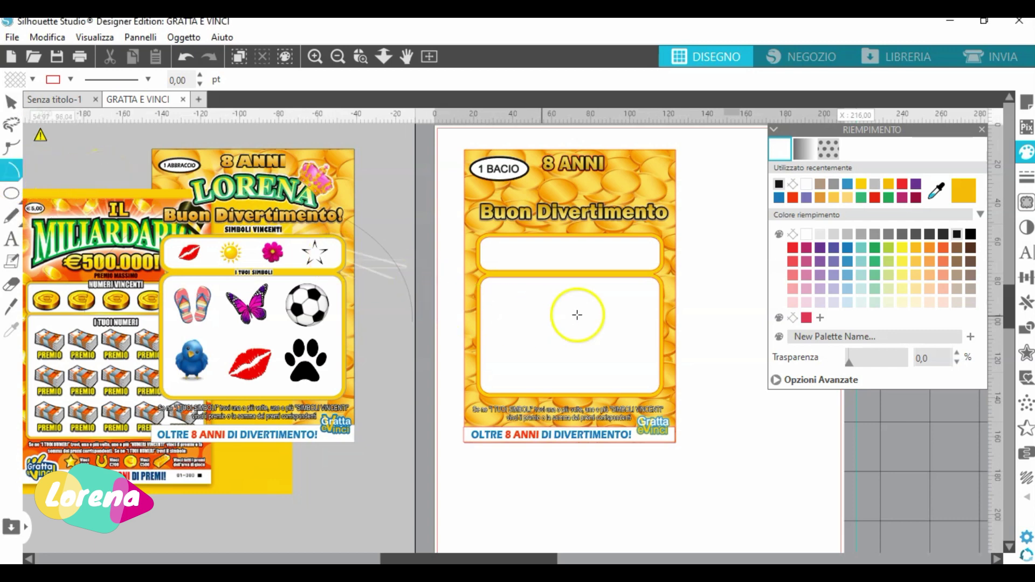
pyautogui.click(573, 333)
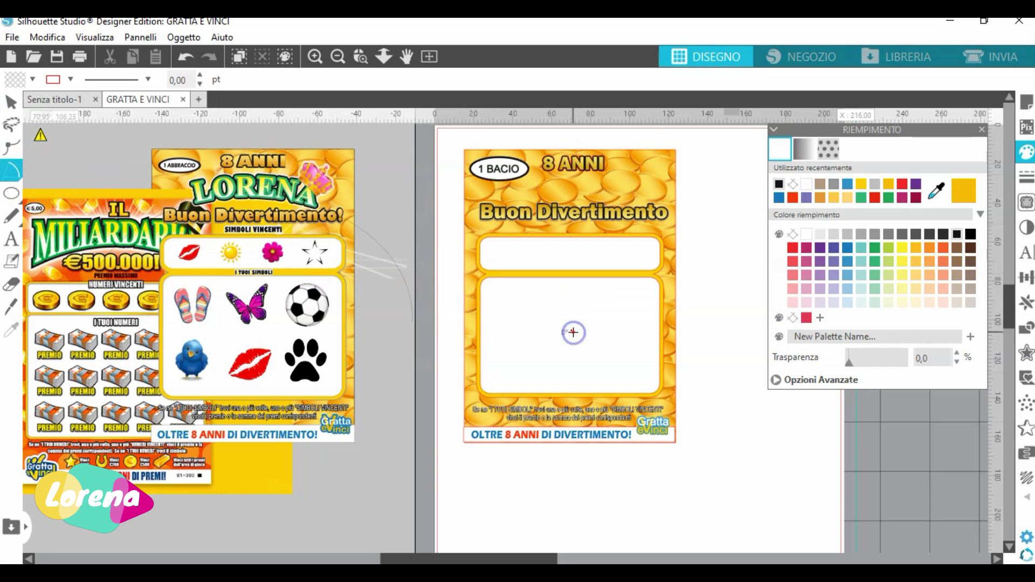
pyautogui.click(406, 300)
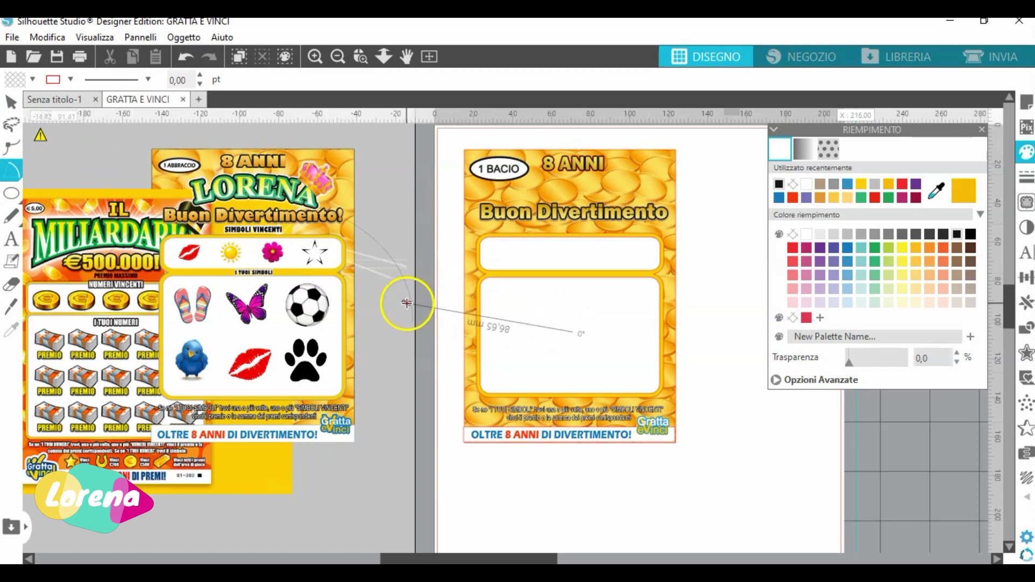
pyautogui.click(667, 273)
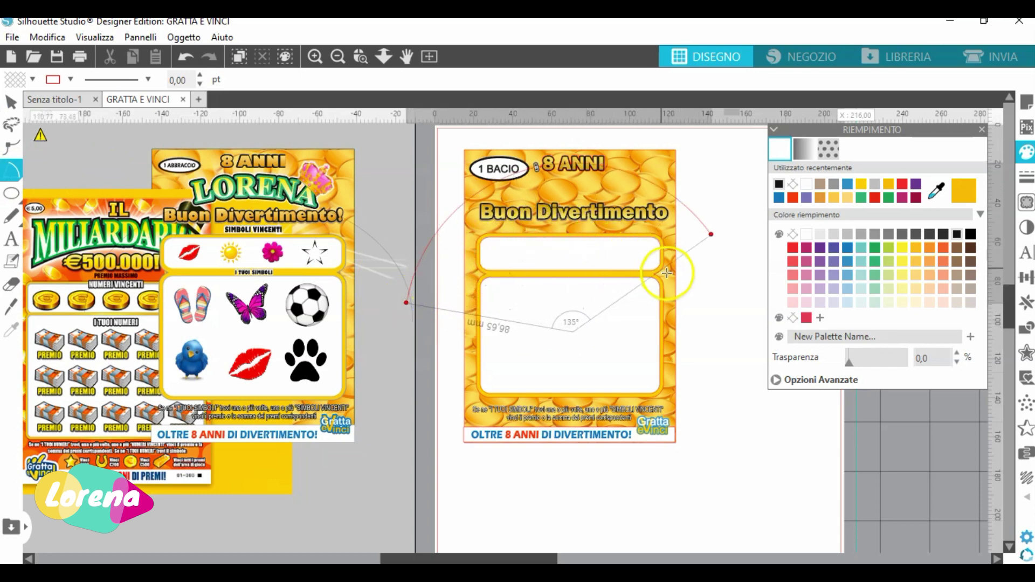
pyautogui.click(687, 316)
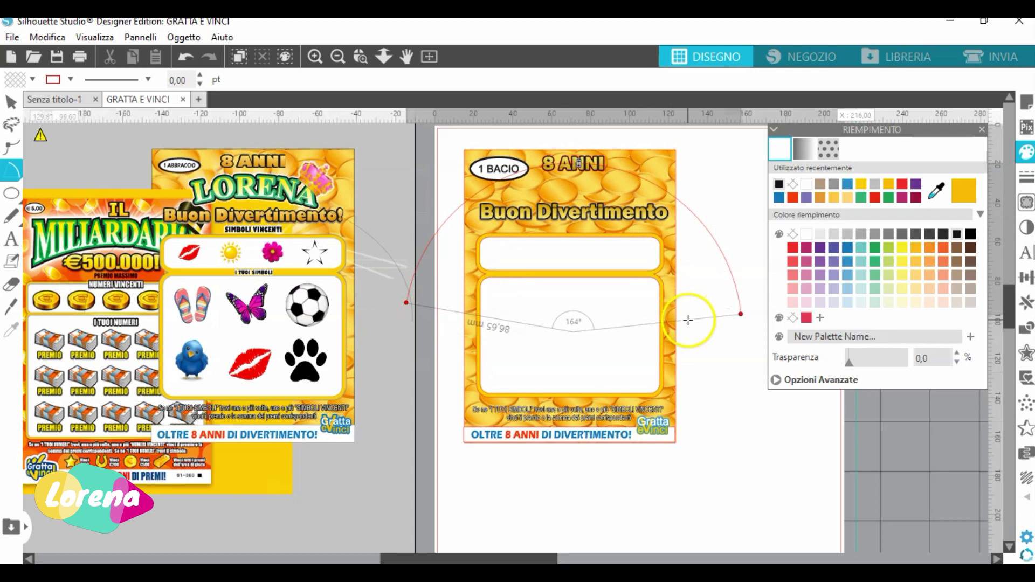
# - Move the arc slightly down so its crest lies between "8 ANNI" and "Buon Divertimento"
pyautogui.click(12, 125)
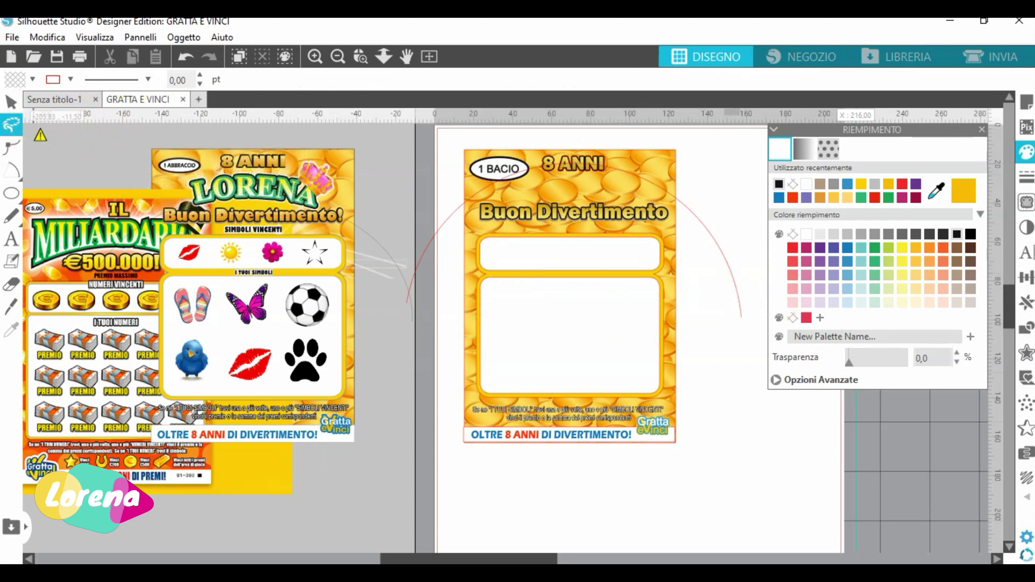
pyautogui.click(11, 101)
pyautogui.click(697, 220)
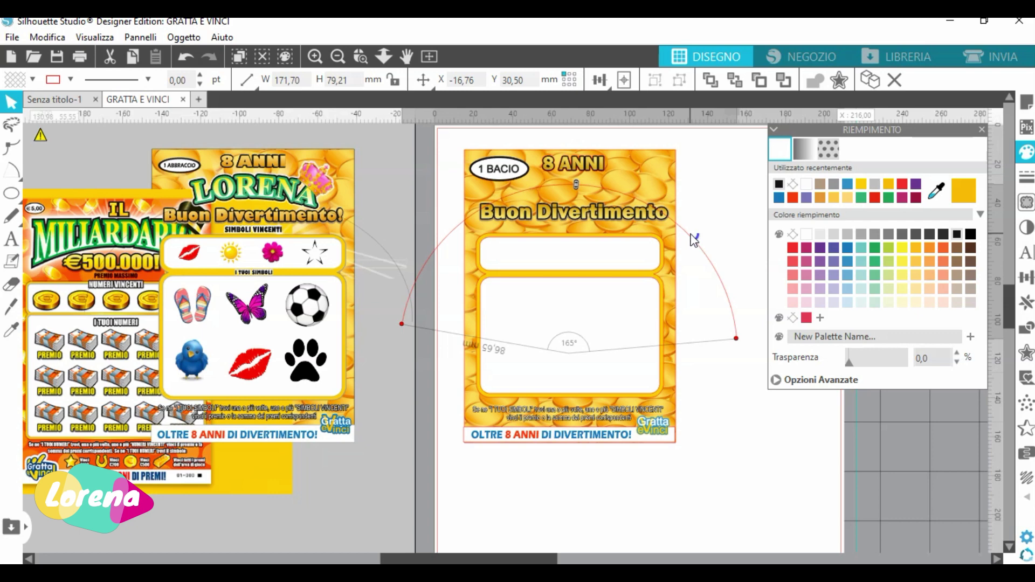
# - Add the recipient's first name in capitals as a new text in the empty area below the card
pyautogui.click(14, 240)
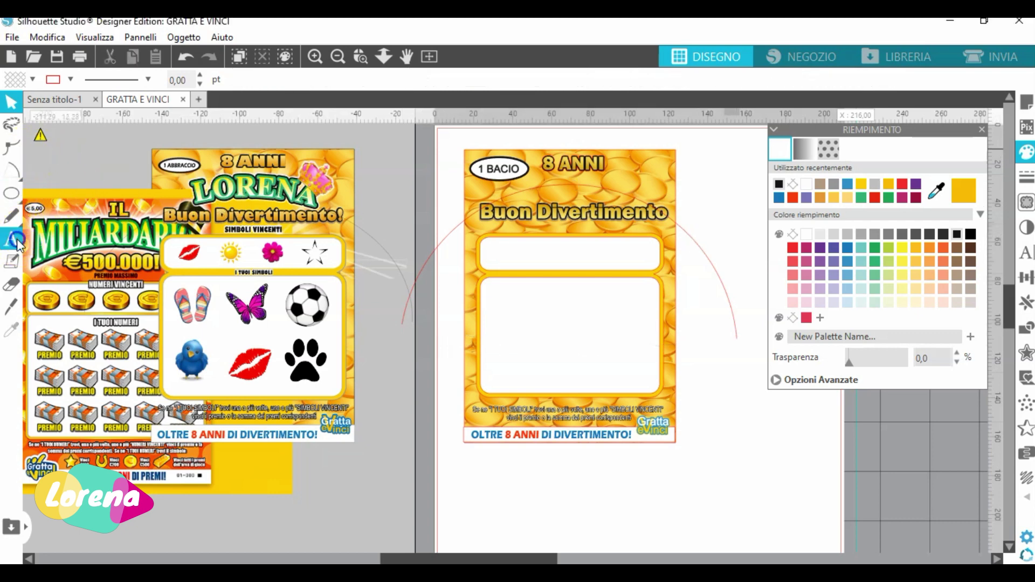
pyautogui.click(487, 502)
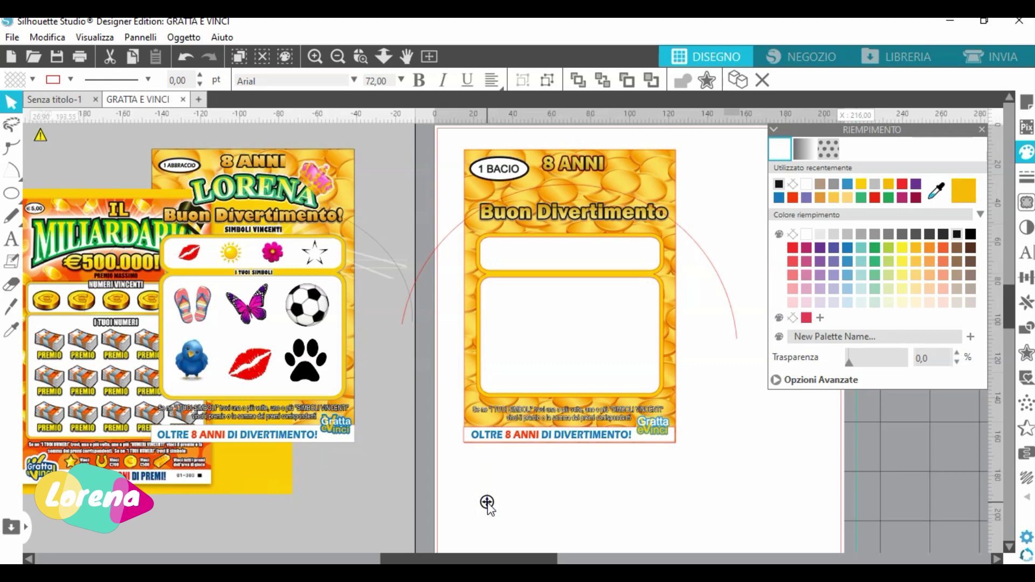
pyautogui.write('LOREN')
pyautogui.write('A')
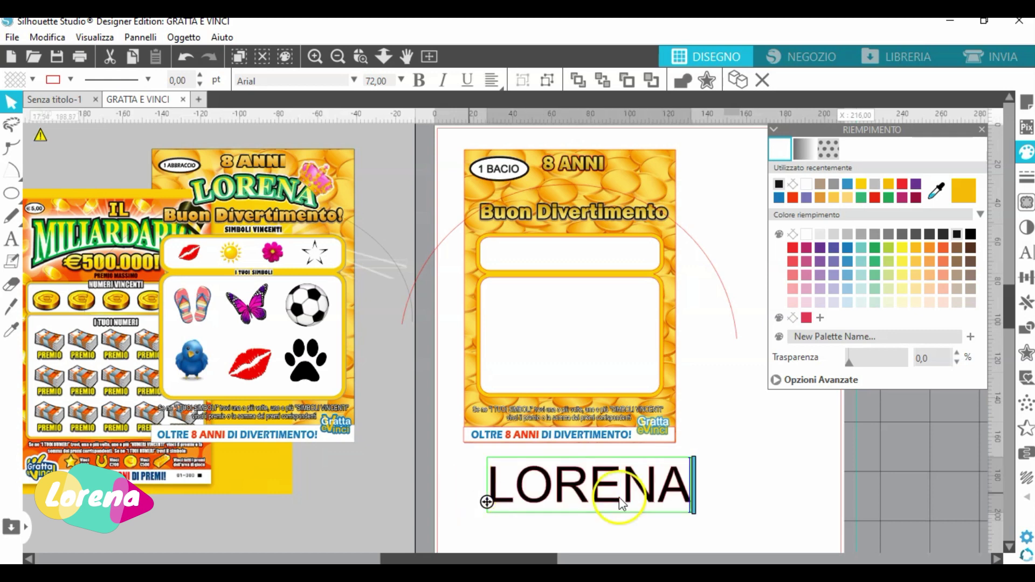
pyautogui.click(725, 492)
pyautogui.click(678, 503)
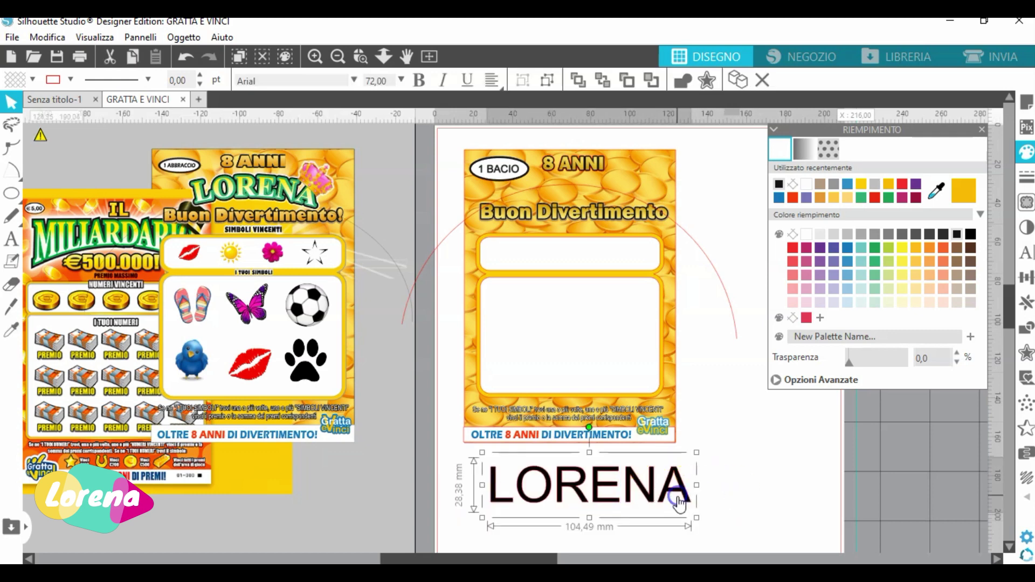
# - Set the name text's font to Times New Roman and shift it slightly closer to the card
pyautogui.click(1027, 256)
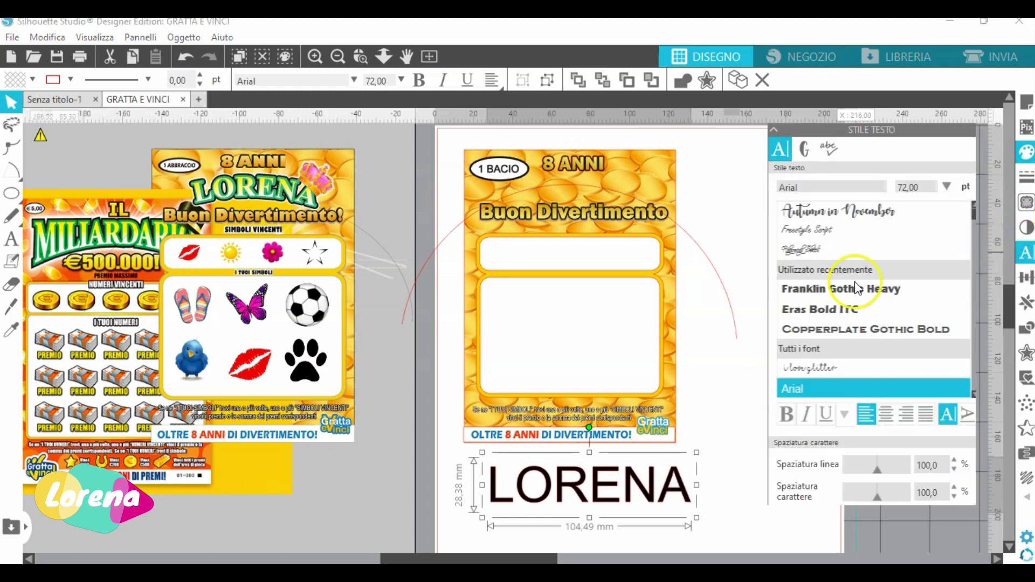
pyautogui.click(975, 395)
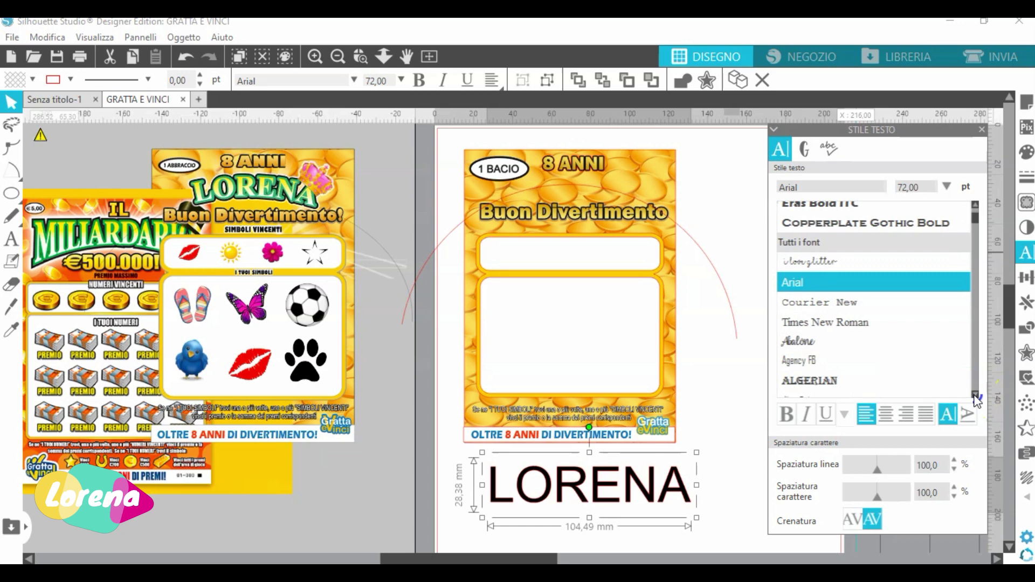
pyautogui.click(851, 323)
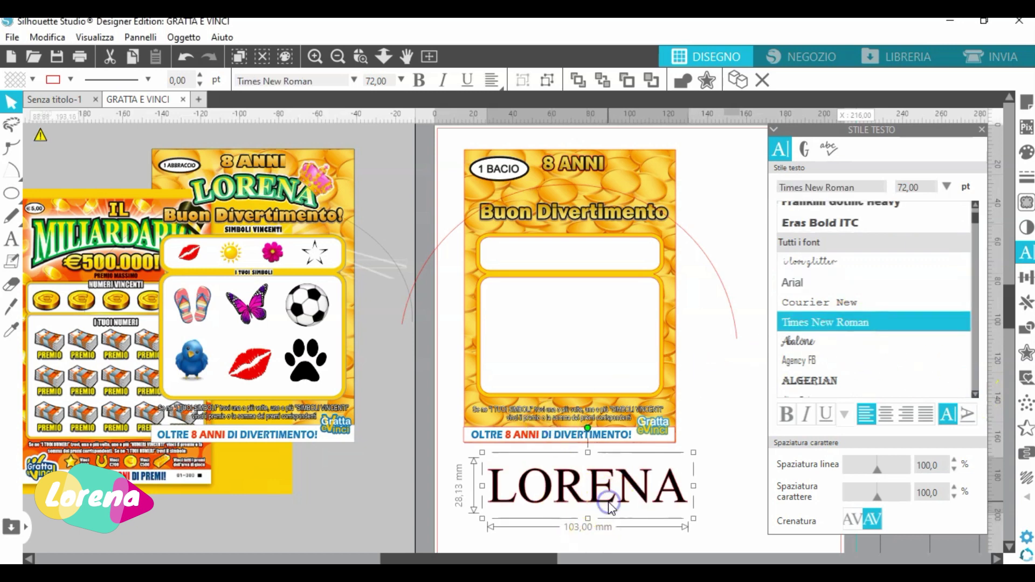
pyautogui.moveTo(607, 504); pyautogui.dragTo(599, 497)
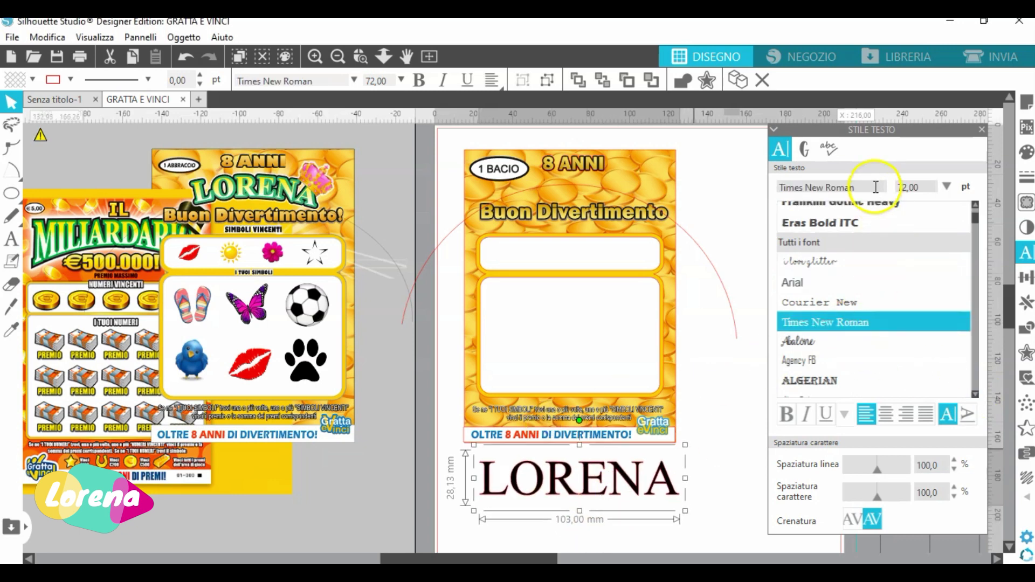
# - Fill the name with the yellow-to-white gradient and rotate the gradient to an angle of 100°
pyautogui.click(1026, 152)
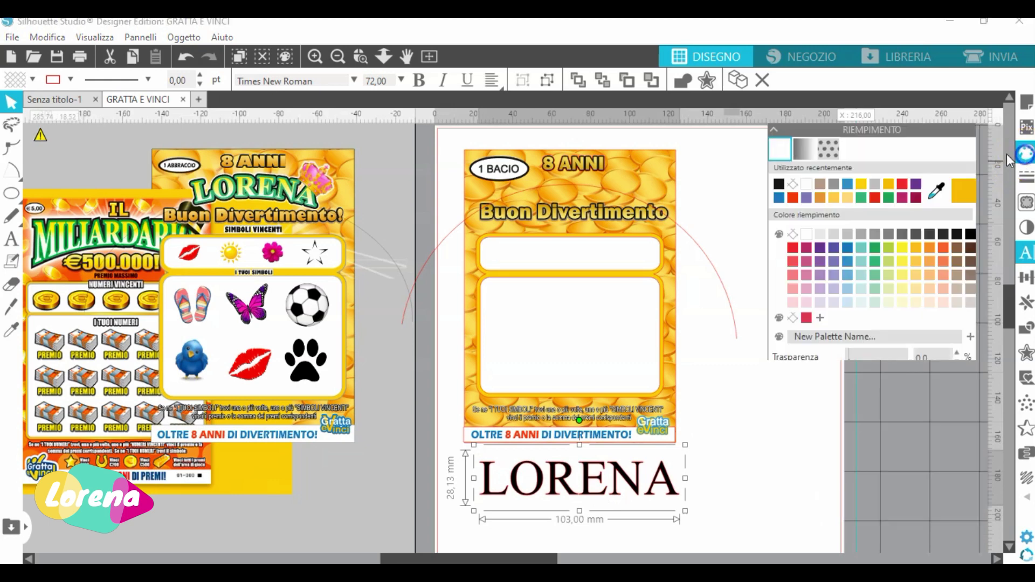
pyautogui.click(803, 149)
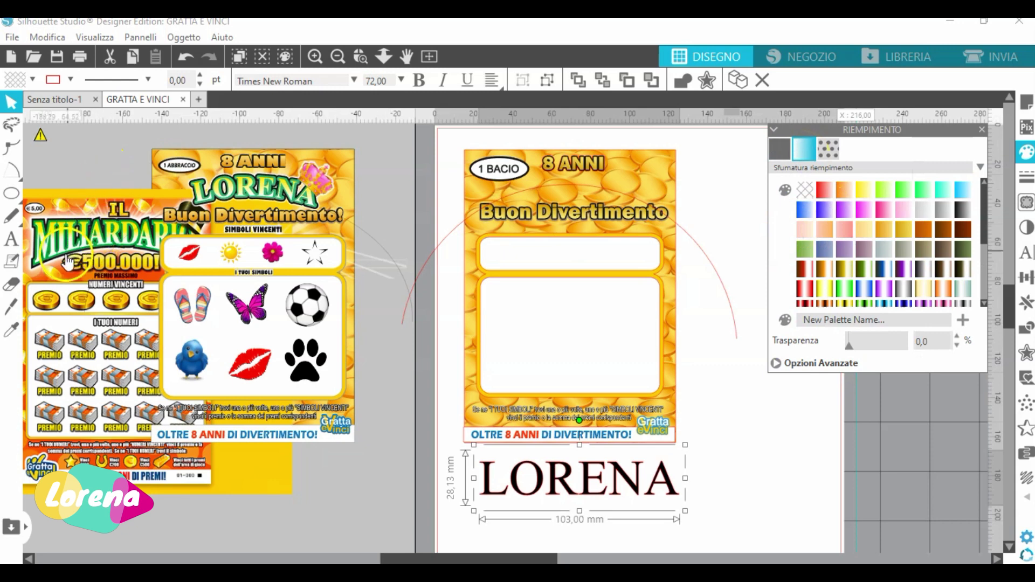
pyautogui.click(865, 190)
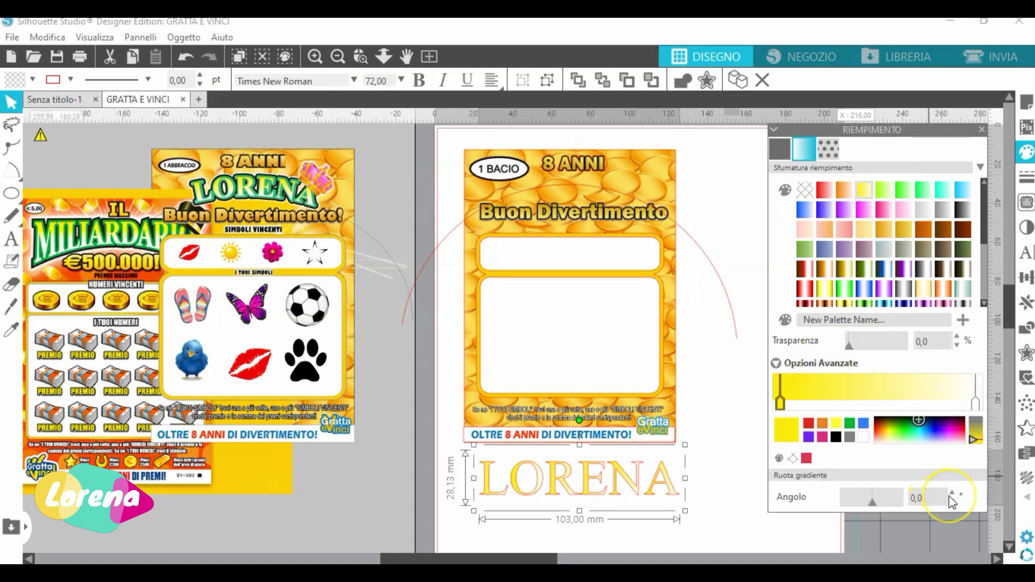
pyautogui.click(950, 493)
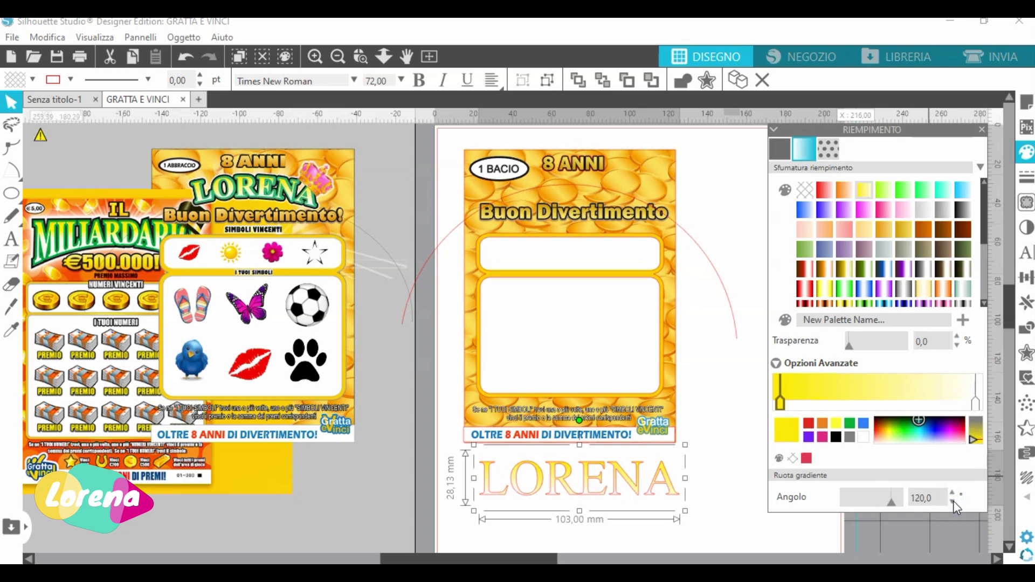
pyautogui.click(952, 500)
pyautogui.click(952, 500)
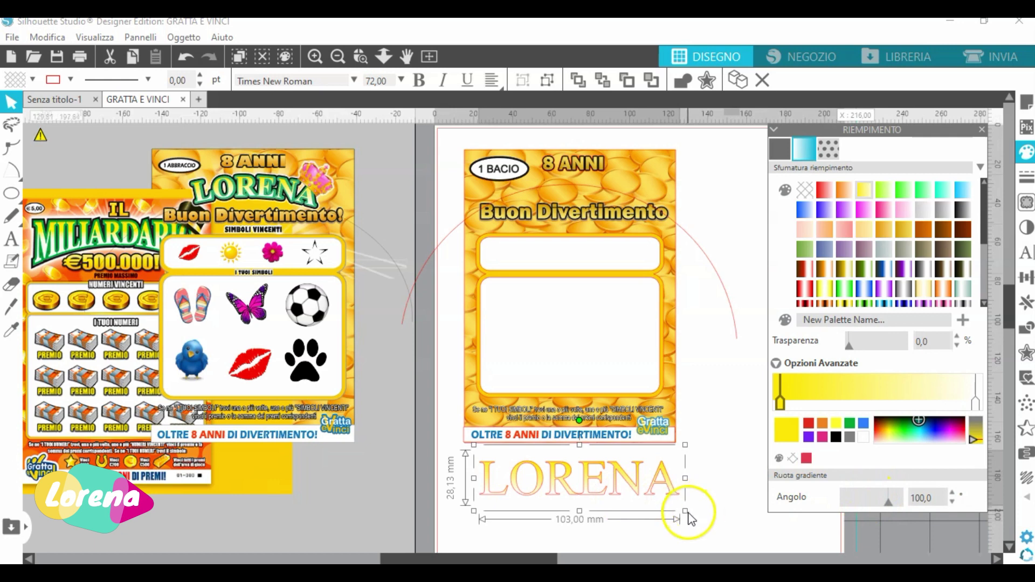
# - Shrink the name to about 32.5 pt and attach it to the arc between "8 ANNI" and "Buon Divertimento"
pyautogui.moveTo(686, 513); pyautogui.dragTo(574, 488)
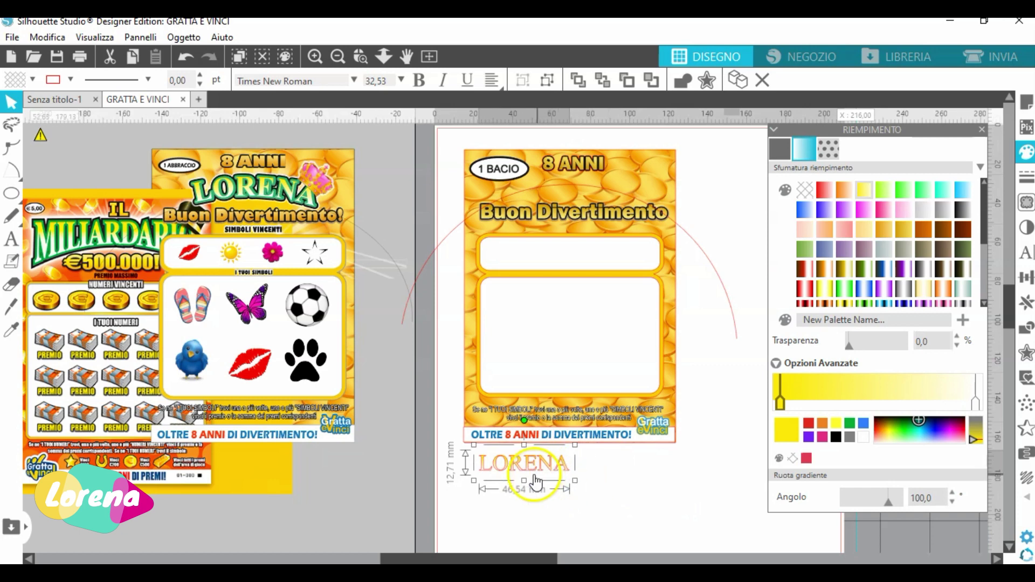
pyautogui.doubleClick(502, 474)
pyautogui.moveTo(478, 471); pyautogui.dragTo(522, 191)
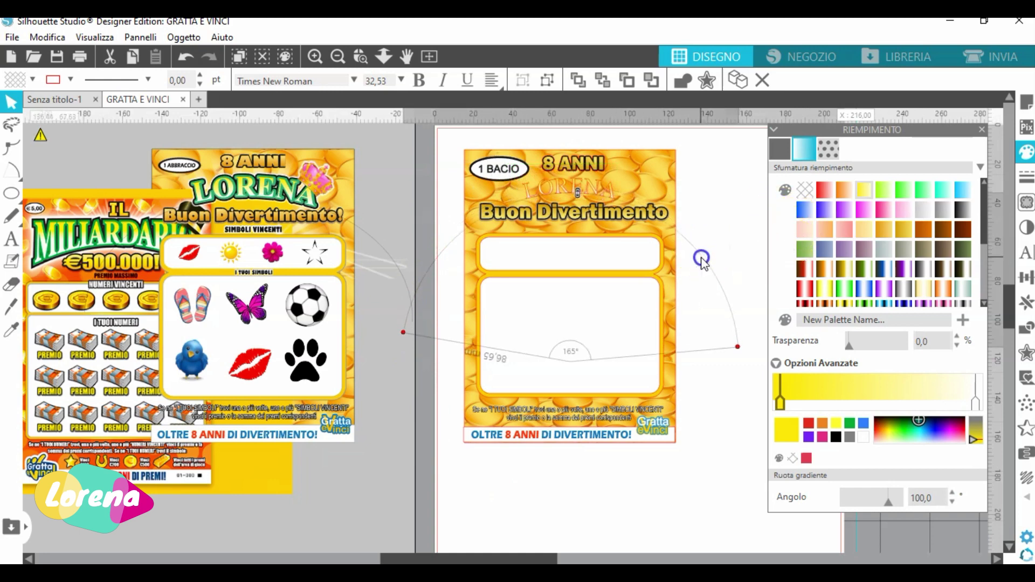
# - Enlarge the curved name to about 39 pt and position it between "8 ANNI" and "Buon Divertimento"
pyautogui.click(615, 195)
pyautogui.click(614, 194)
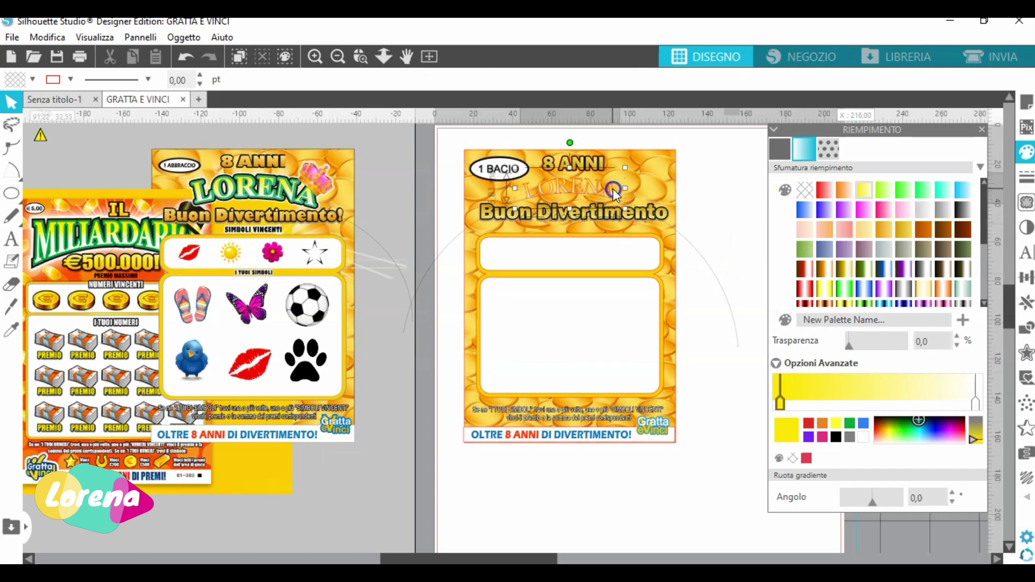
pyautogui.moveTo(641, 164); pyautogui.dragTo(624, 196)
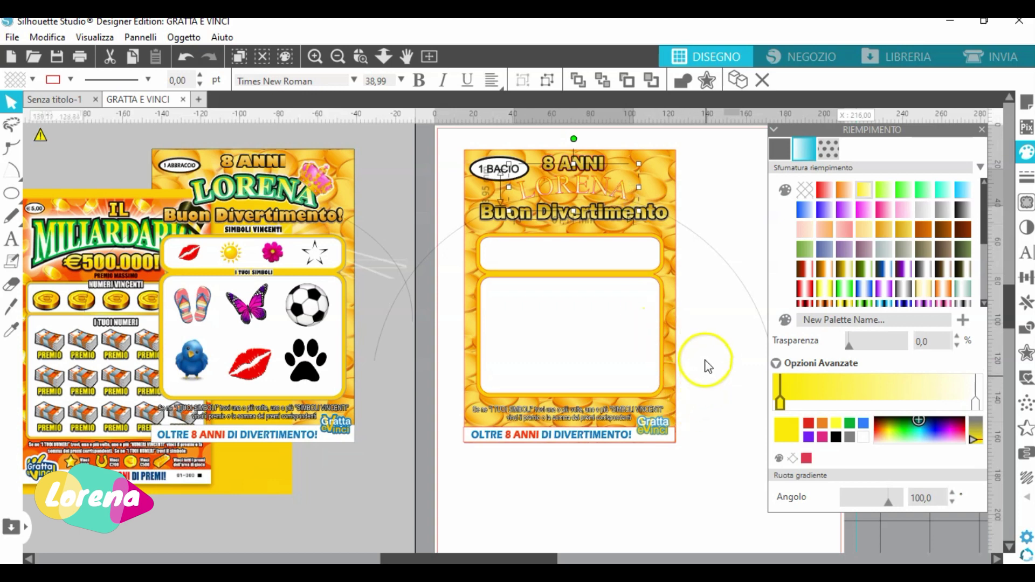
# - Add a rounded 1 mm offset around the curved name and fill it with green
pyautogui.click(1026, 353)
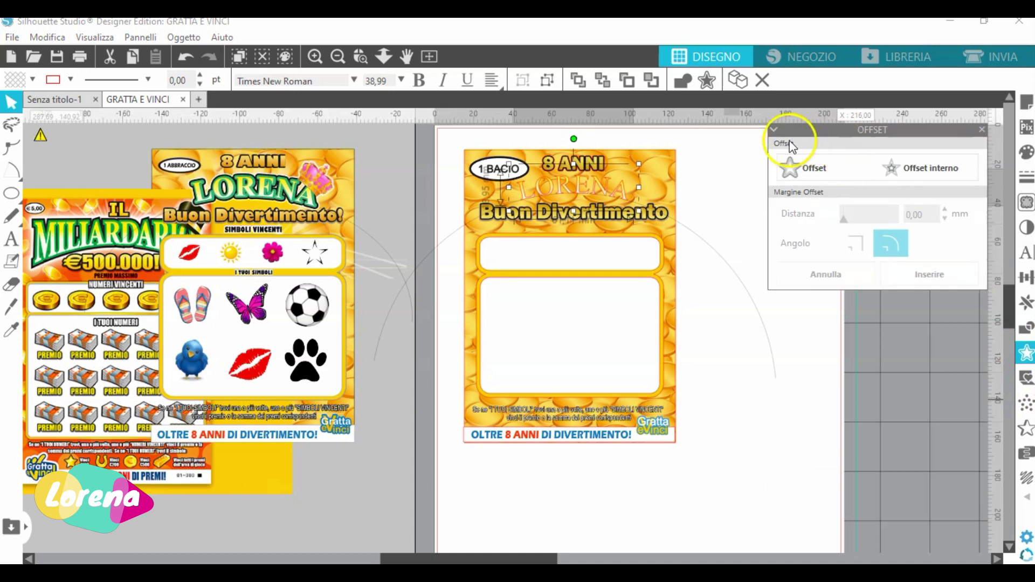
pyautogui.click(805, 169)
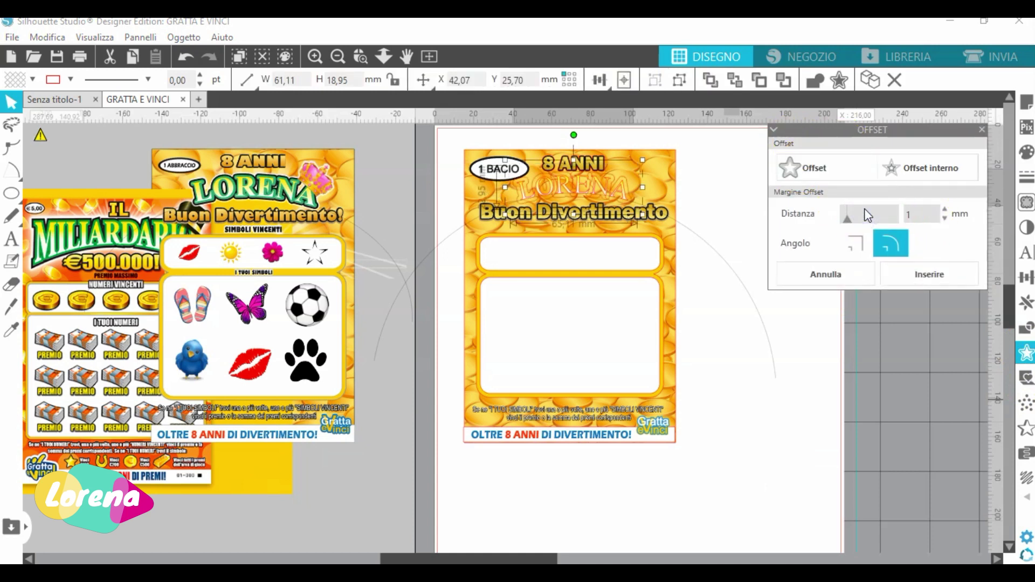
pyautogui.click(999, 186)
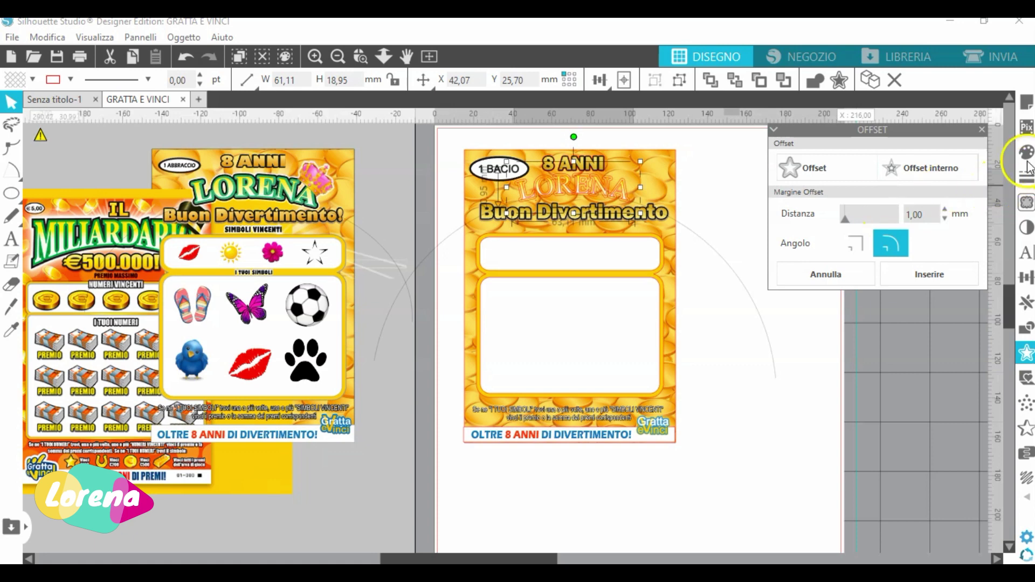
pyautogui.click(800, 177)
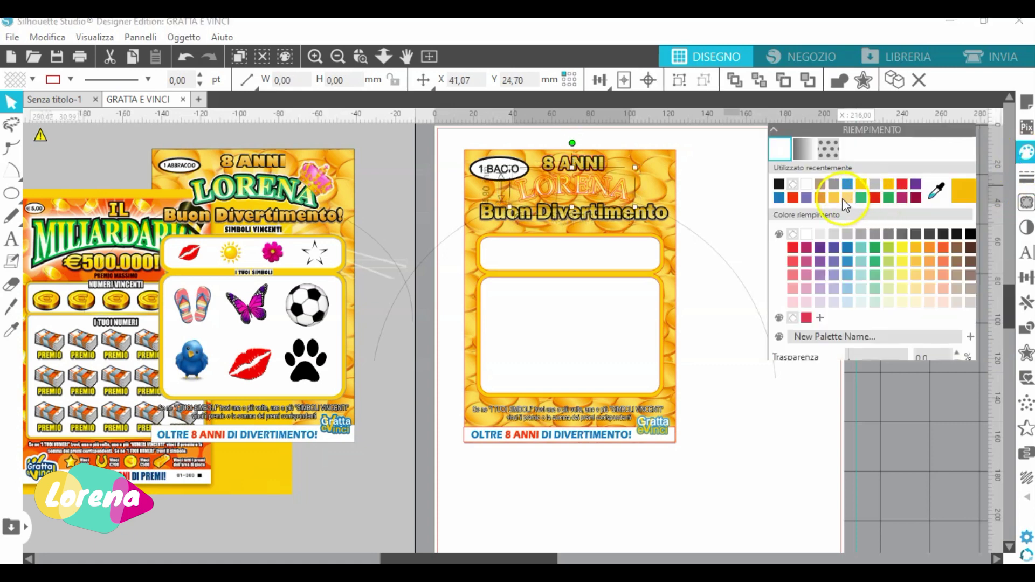
pyautogui.click(861, 197)
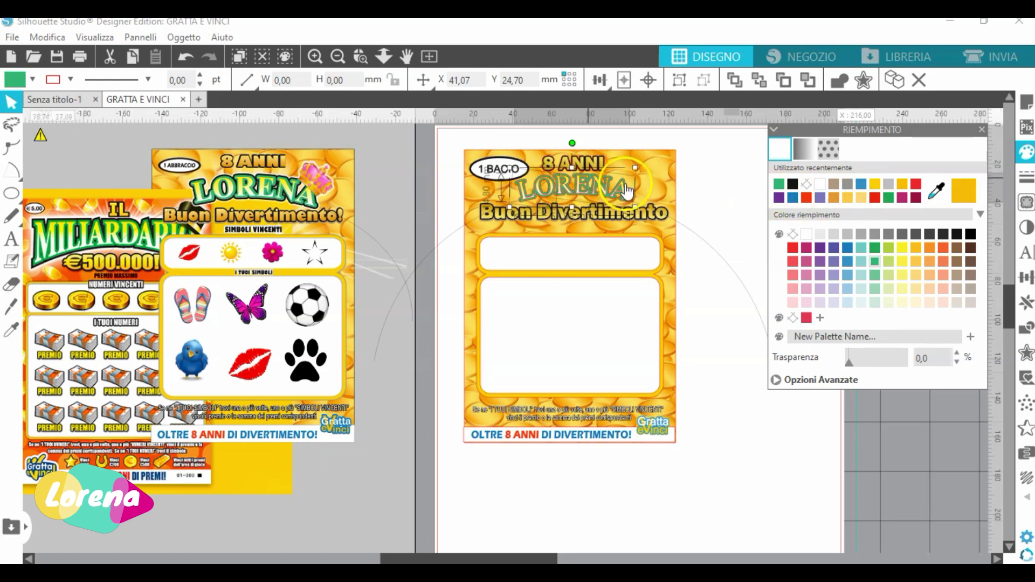
# - Add a second rounded offset of 0.80 mm around the name's green outline and fill it with black
pyautogui.click(1026, 353)
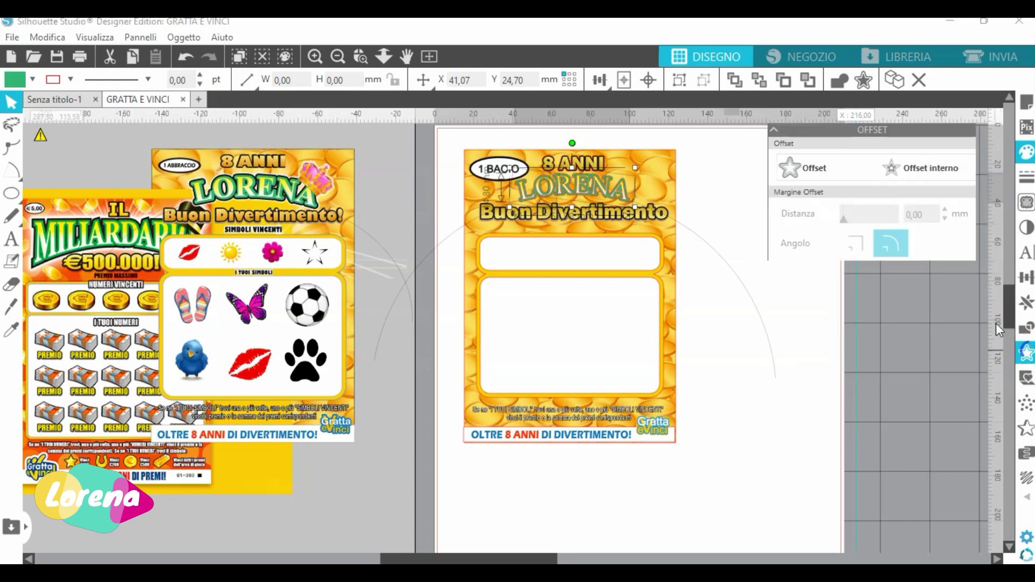
pyautogui.click(806, 167)
pyautogui.moveTo(926, 217); pyautogui.dragTo(889, 214)
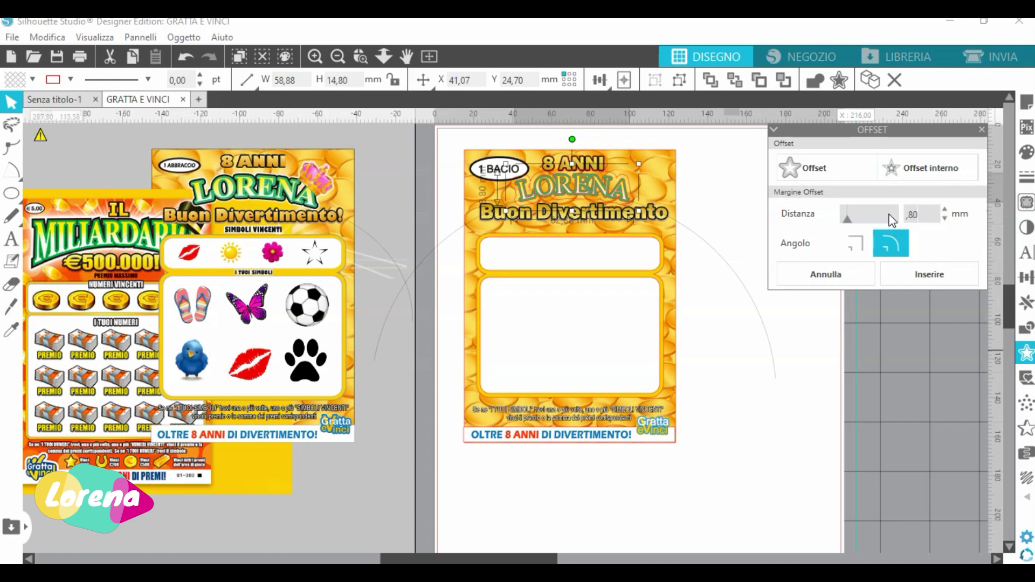
pyautogui.write(',80')
pyautogui.press('Return')
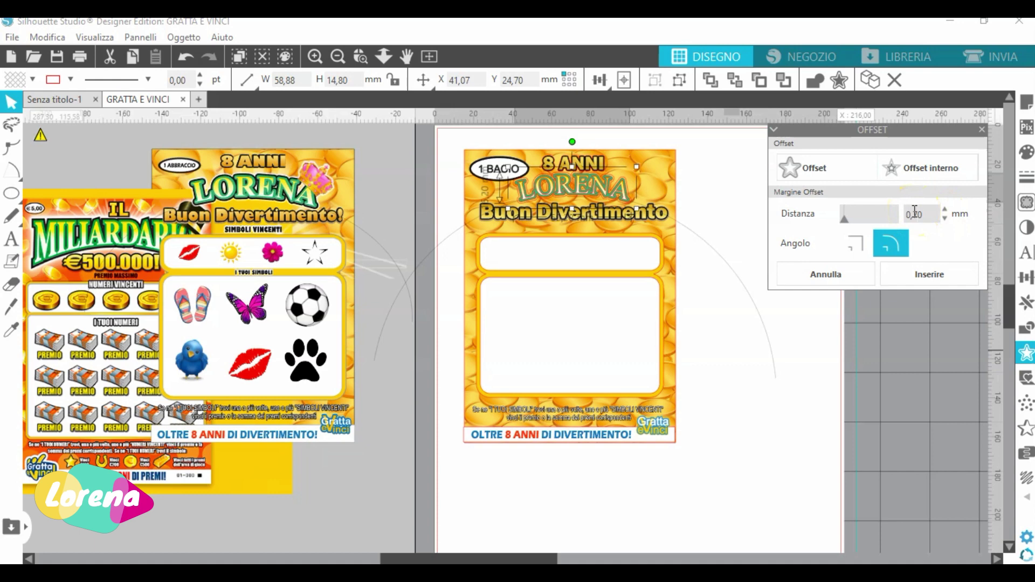
pyautogui.click(1026, 153)
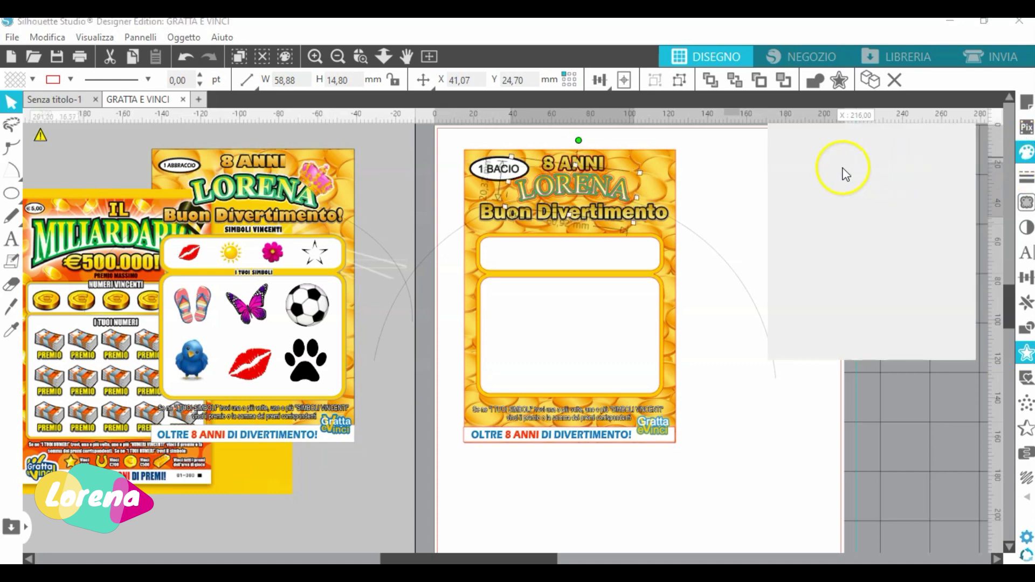
pyautogui.click(783, 185)
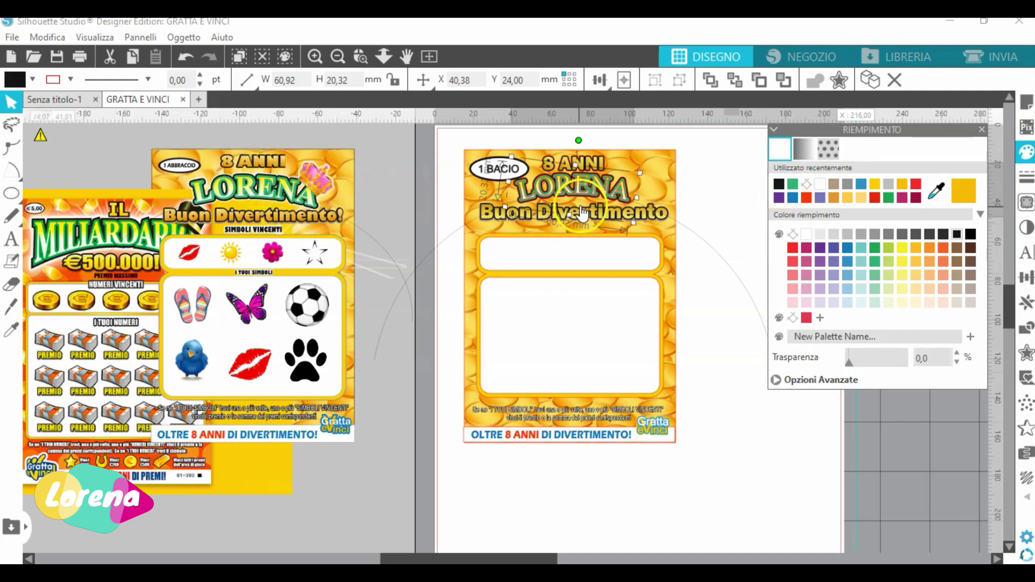
# - Select the curved name's letters above the outlines and set their line colour to transparent
pyautogui.doubleClick(533, 201)
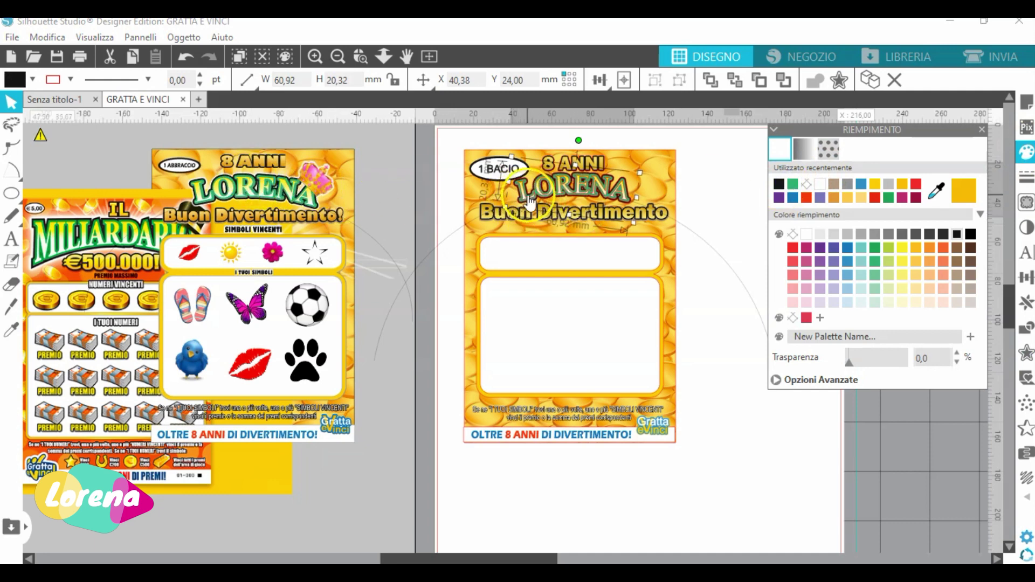
pyautogui.click(831, 198)
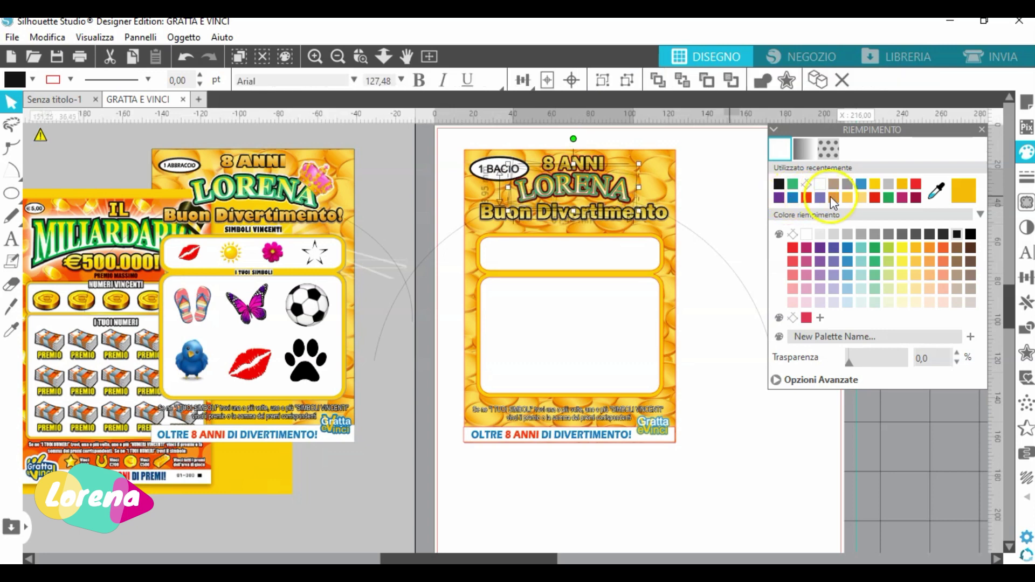
pyautogui.click(1027, 177)
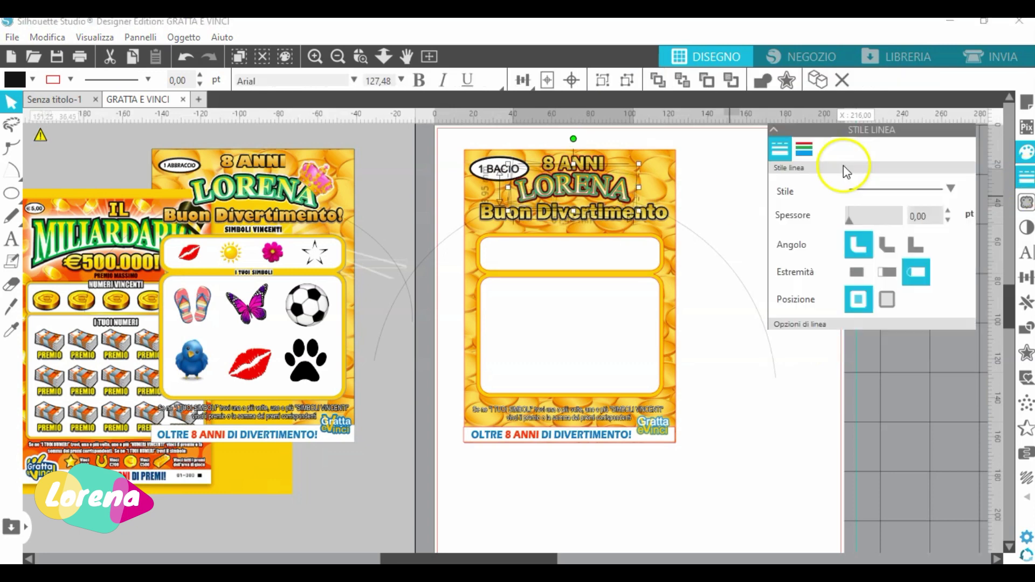
pyautogui.click(803, 158)
pyautogui.click(807, 185)
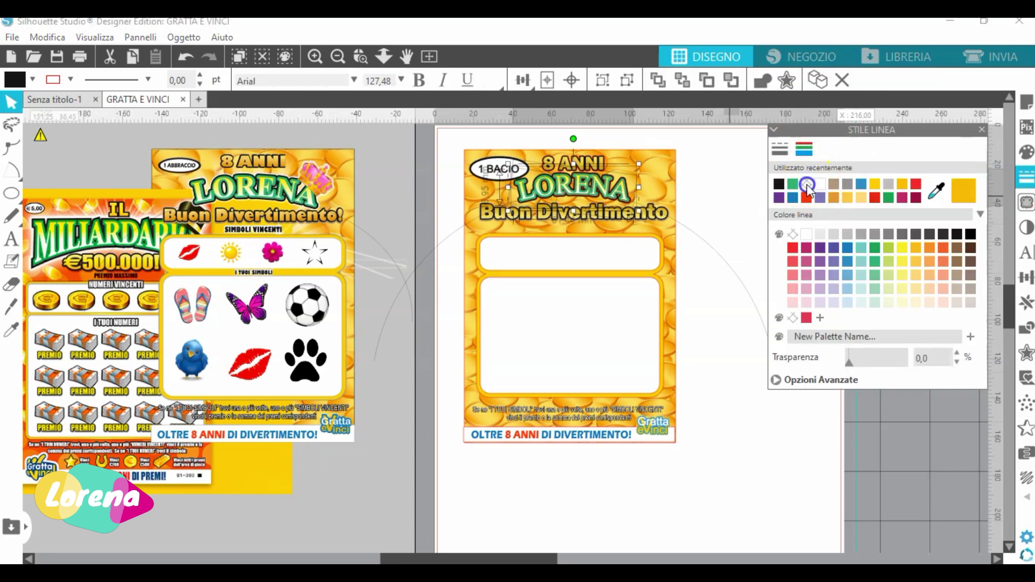
pyautogui.click(283, 196)
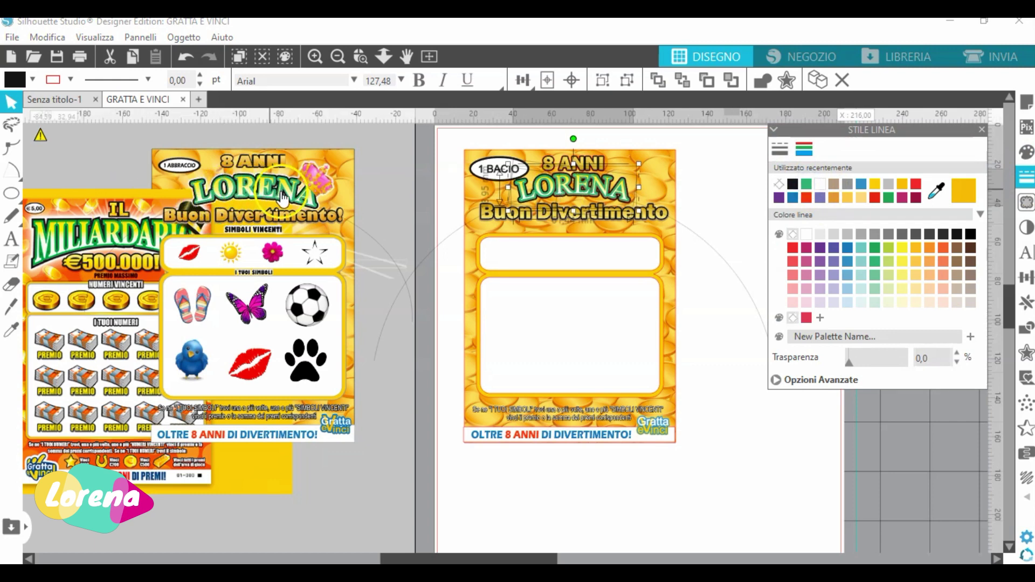
pyautogui.click(549, 197)
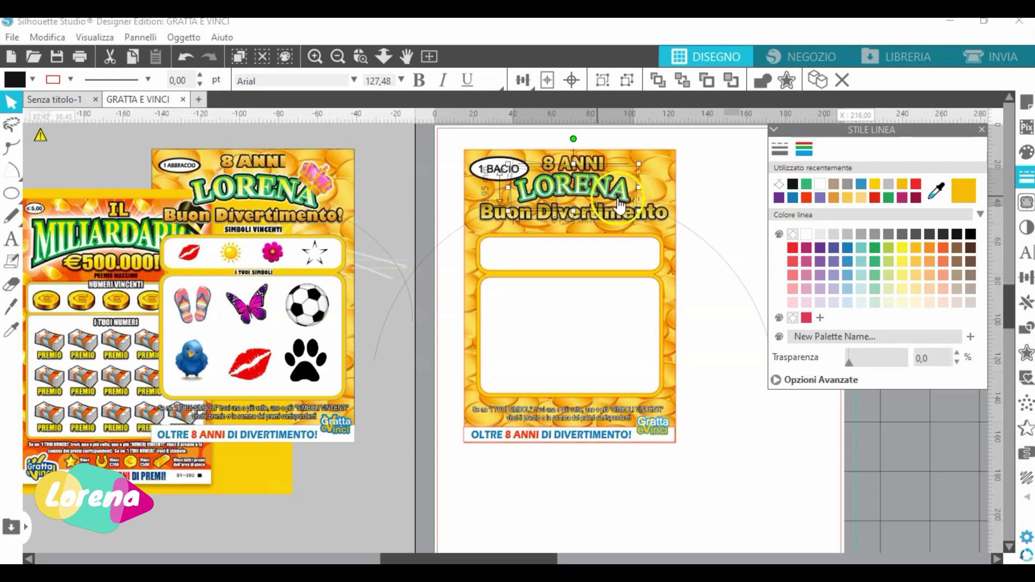
pyautogui.click(713, 198)
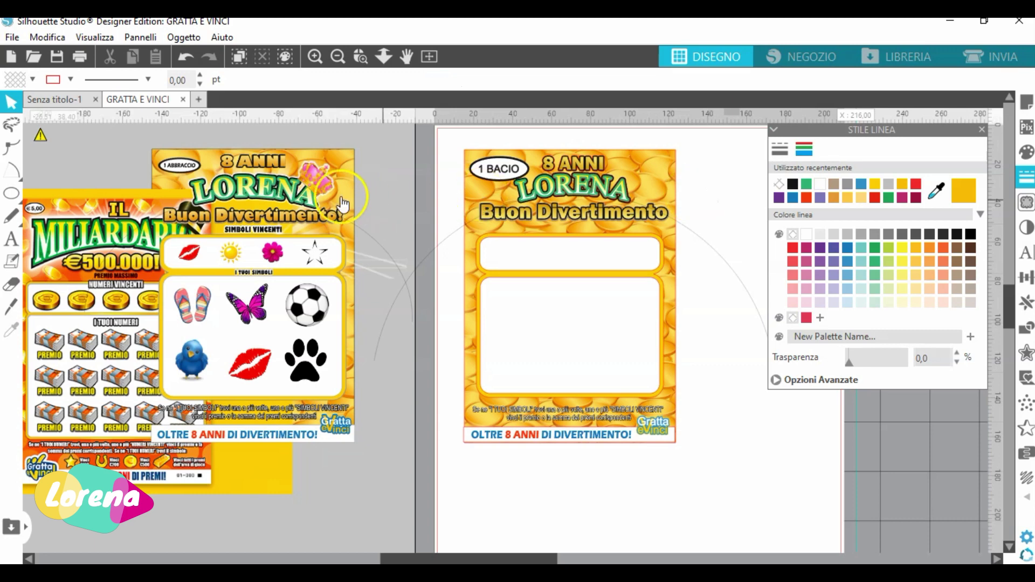
# - Switch to Chrome and search Google Images for "CORONA REGINA PNG"
pyautogui.click(315, 187)
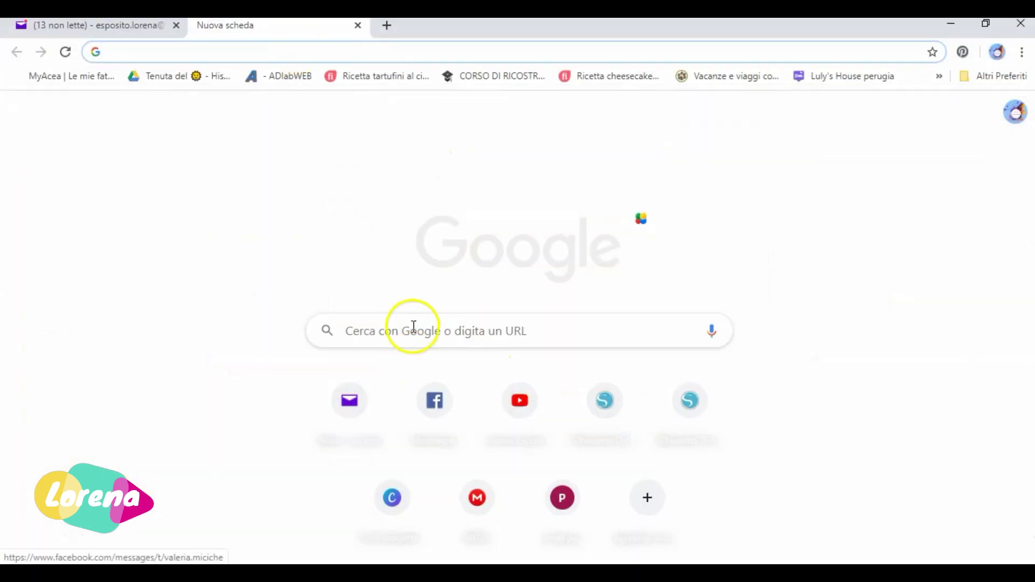
pyautogui.click(413, 327)
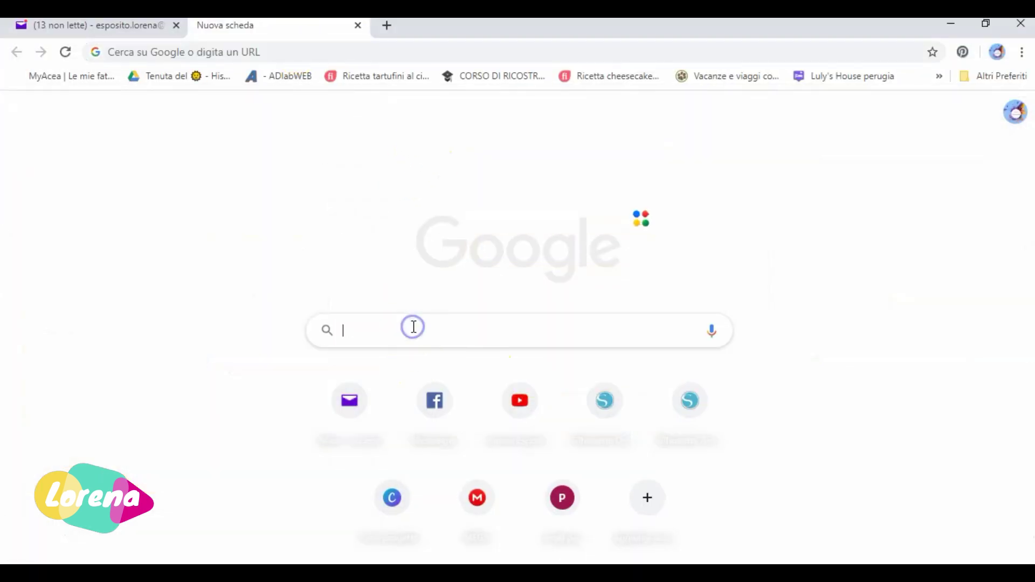
pyautogui.write('CORONA R')
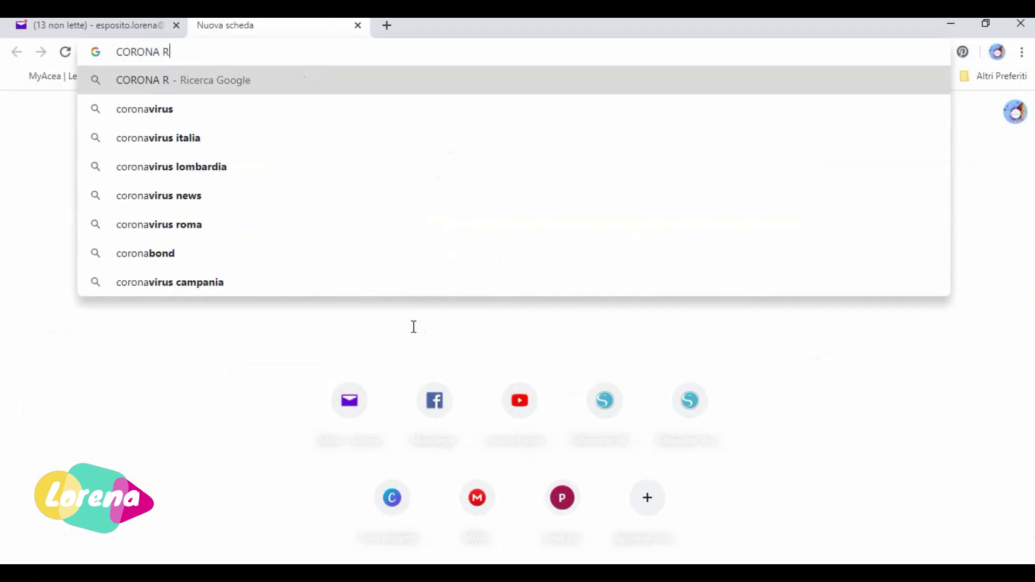
pyautogui.write('EGINA PNG')
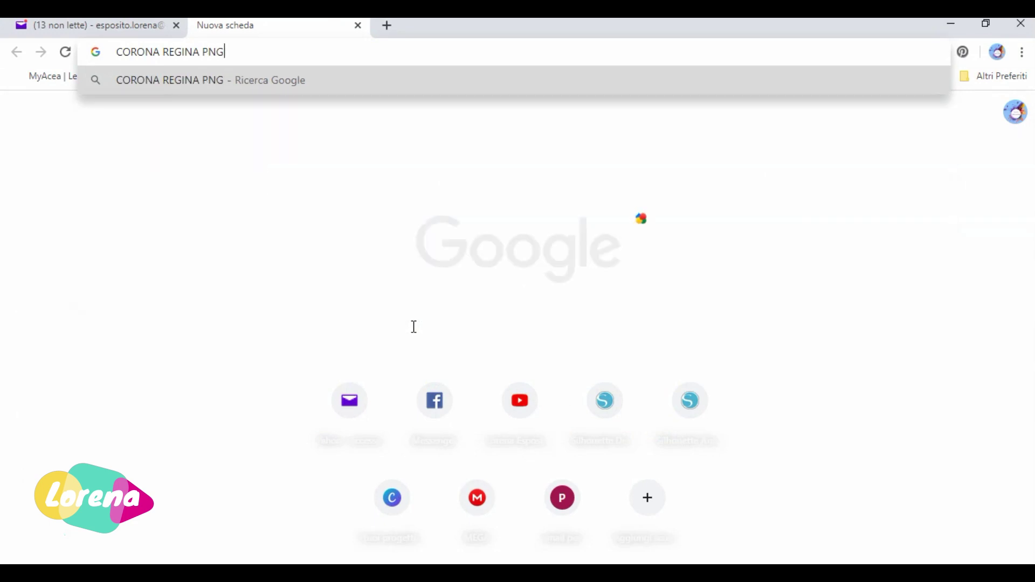
pyautogui.press('Return')
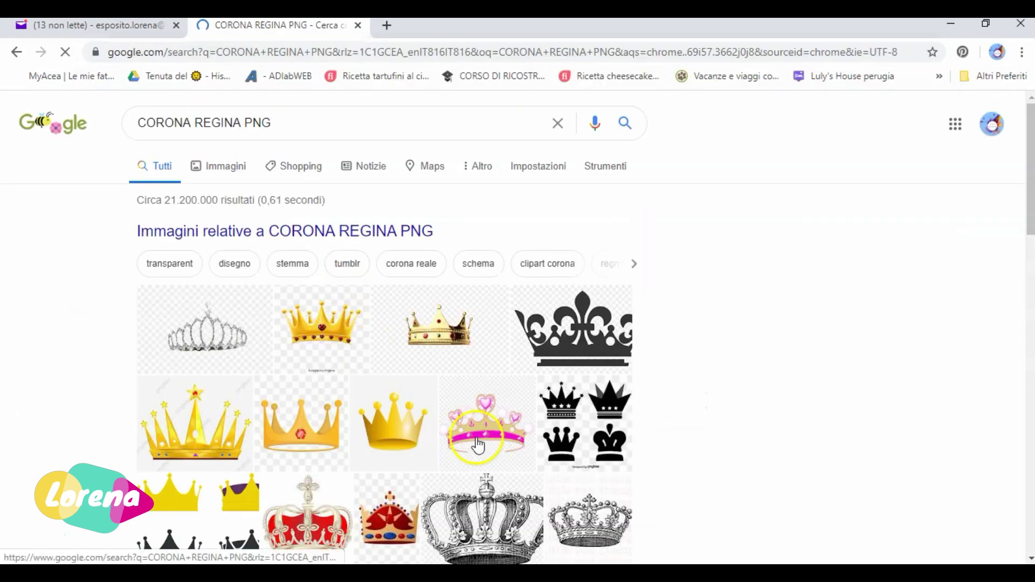
pyautogui.click(222, 165)
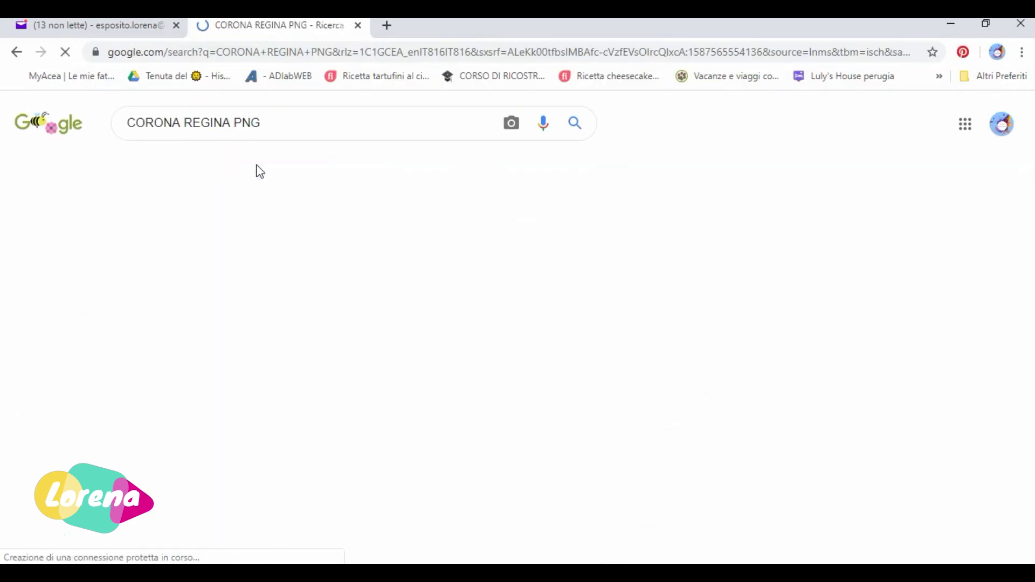
pyautogui.scroll(-8, 544, 280)
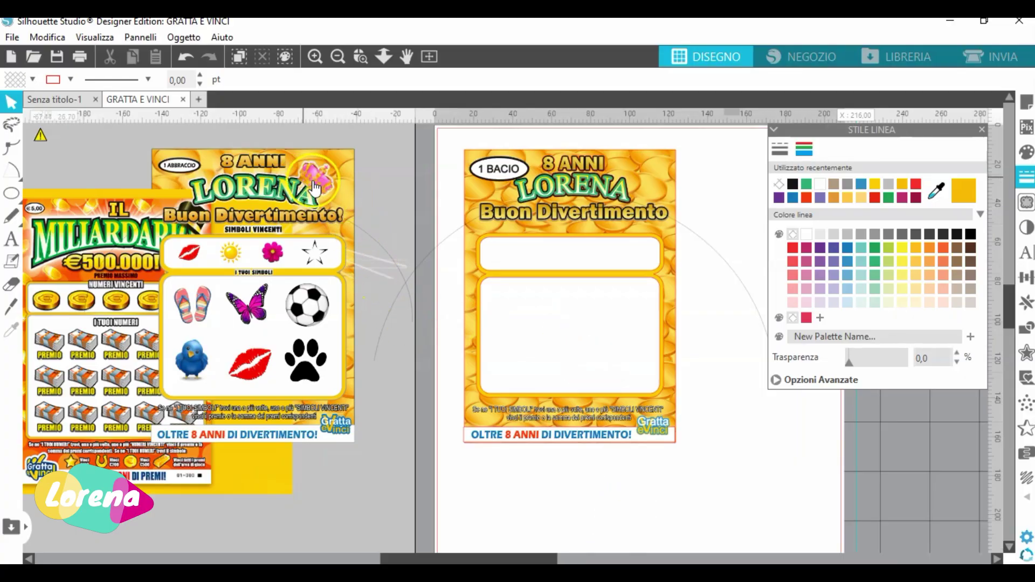
# - Duplicate the pink crown from the finished sample card and place the copy over the end of the name on the new card
pyautogui.click(315, 188)
pyautogui.rightClick(317, 183)
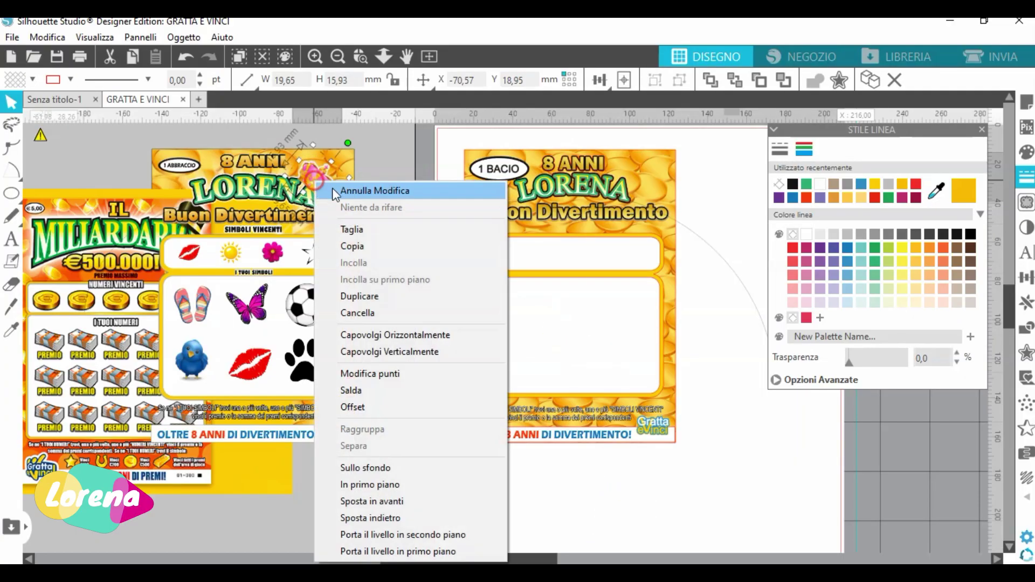
pyautogui.click(361, 297)
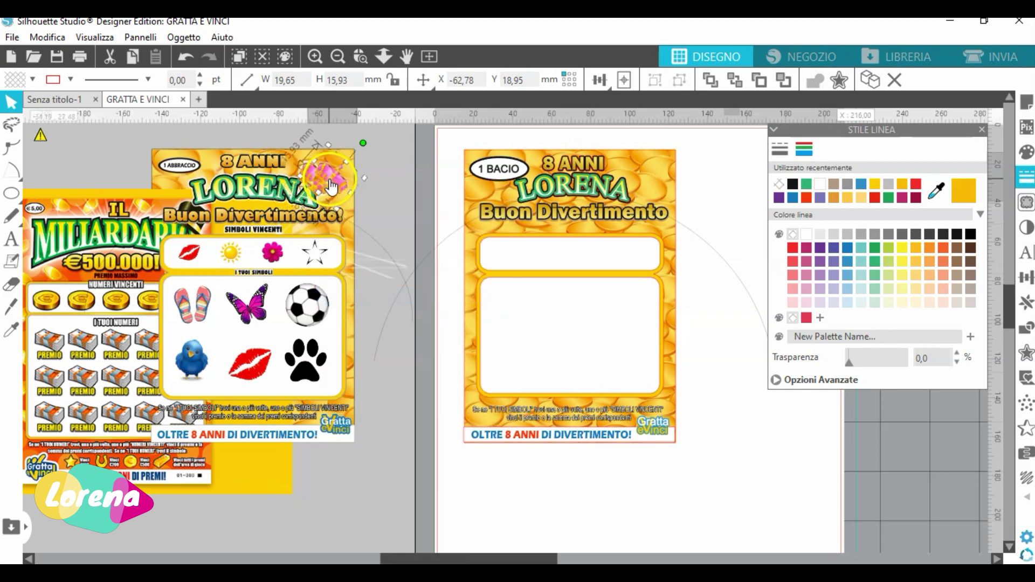
pyautogui.moveTo(329, 183); pyautogui.dragTo(626, 176)
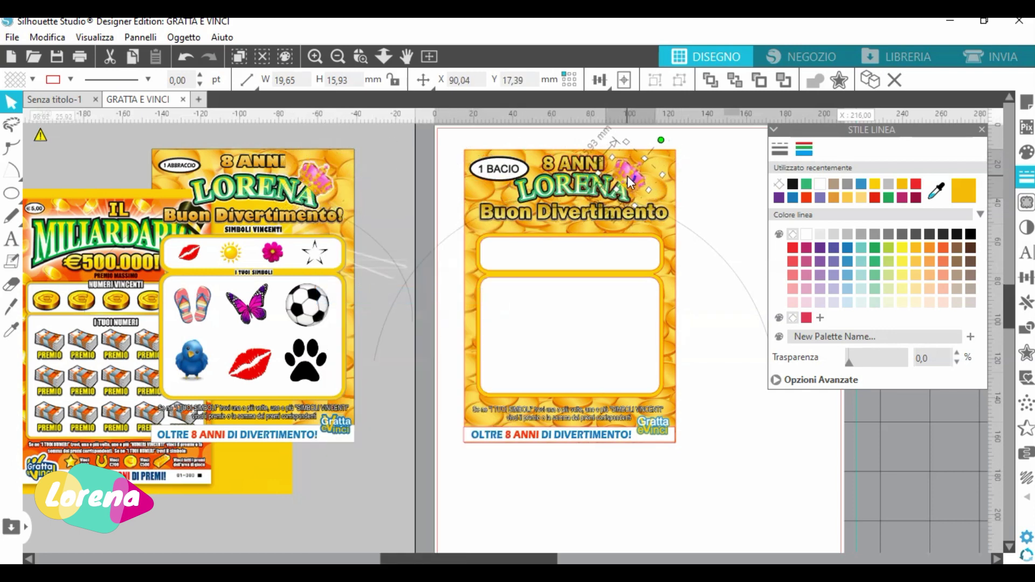
pyautogui.click(716, 190)
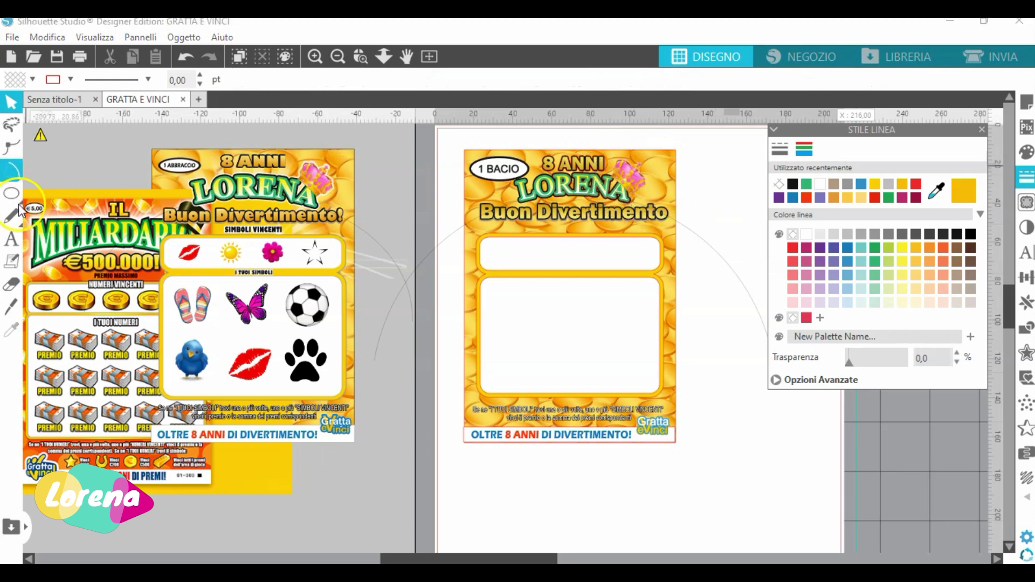
# - Add the text "SIMBOLI VINCENTI" in Arial below the new card and scale it down to about 11.56 pt
pyautogui.click(12, 246)
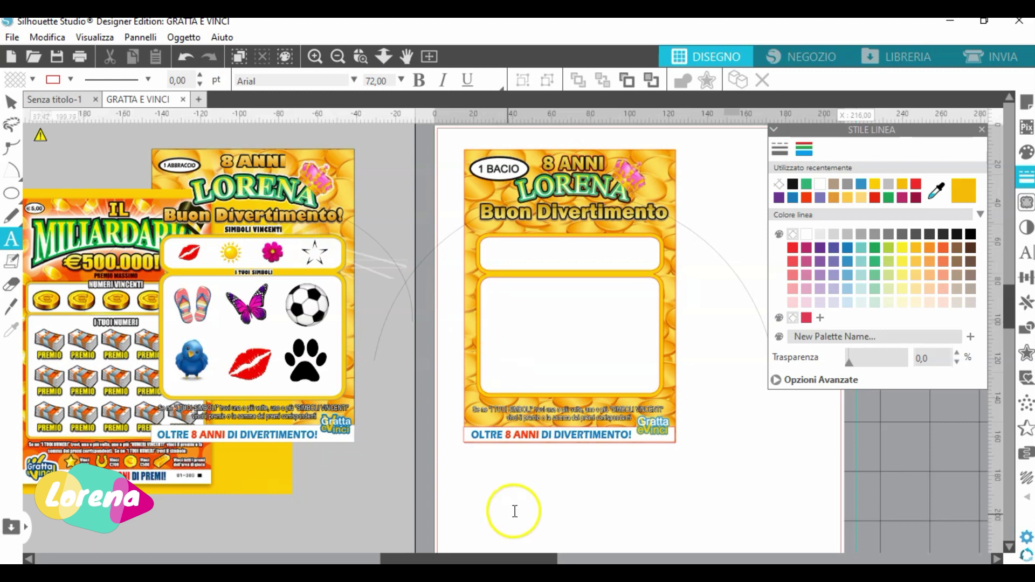
pyautogui.click(514, 477)
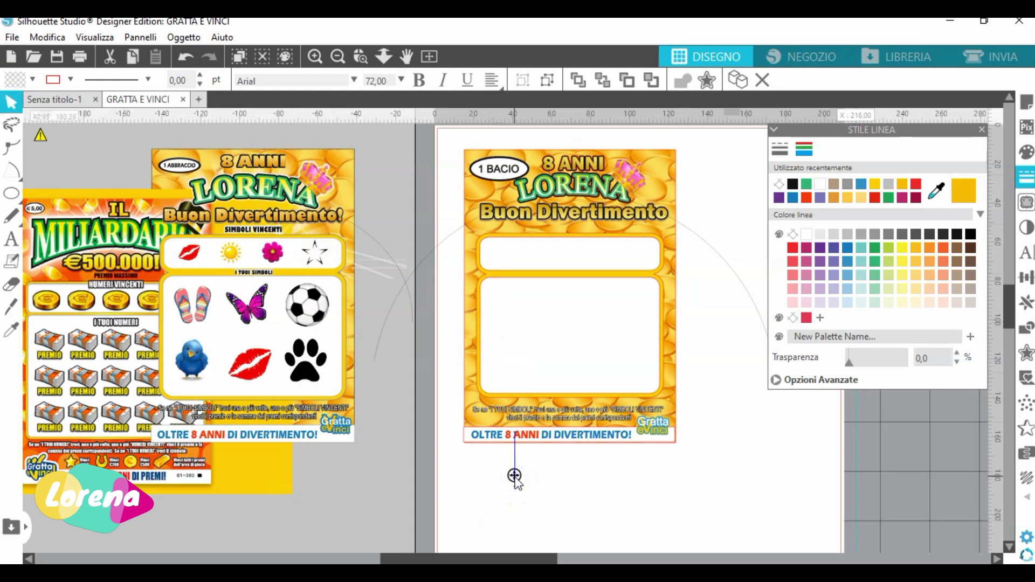
pyautogui.write('SIMBI')
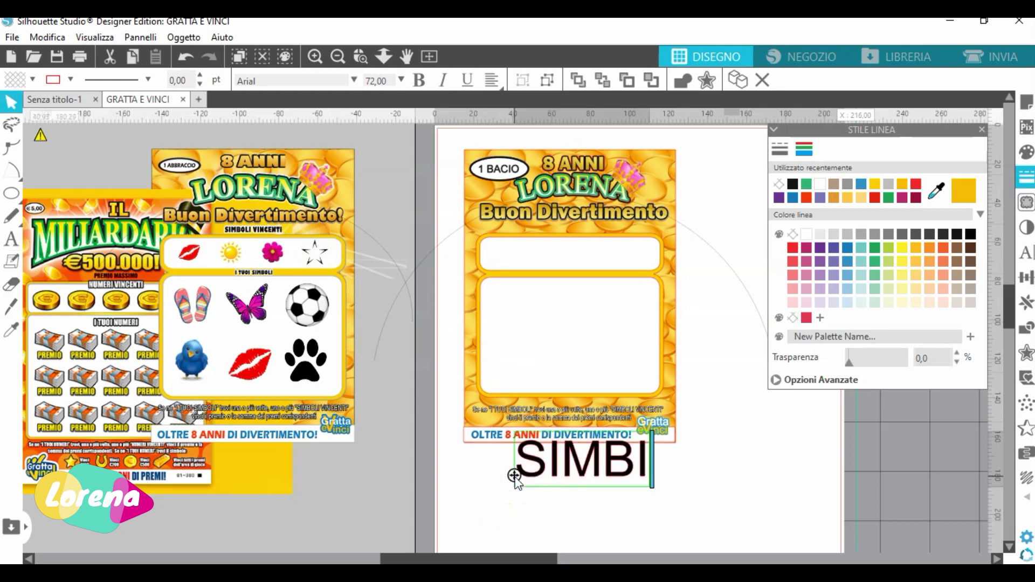
pyautogui.press('BackSpace')
pyautogui.write('OLI VINCENTI')
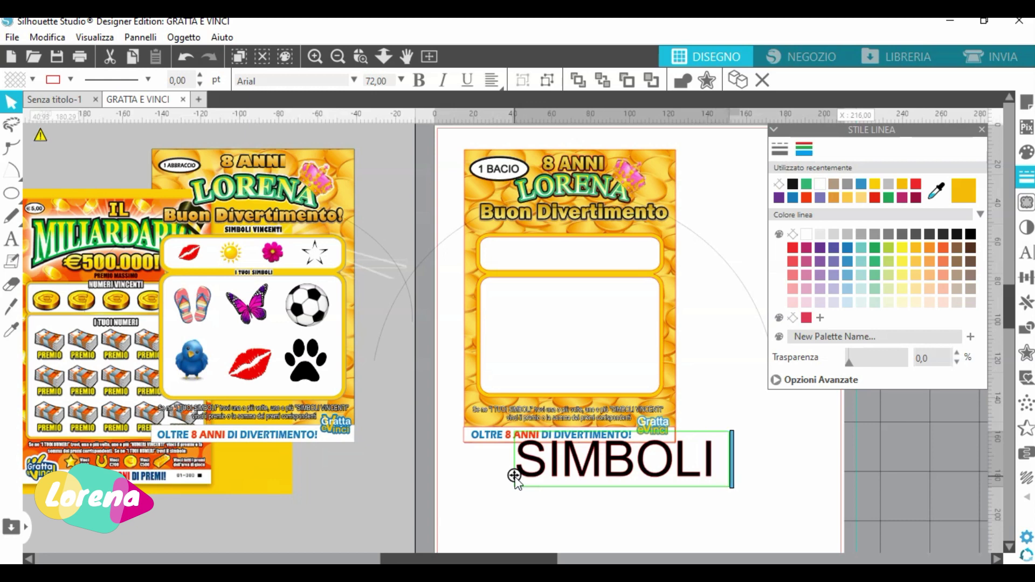
pyautogui.click(658, 547)
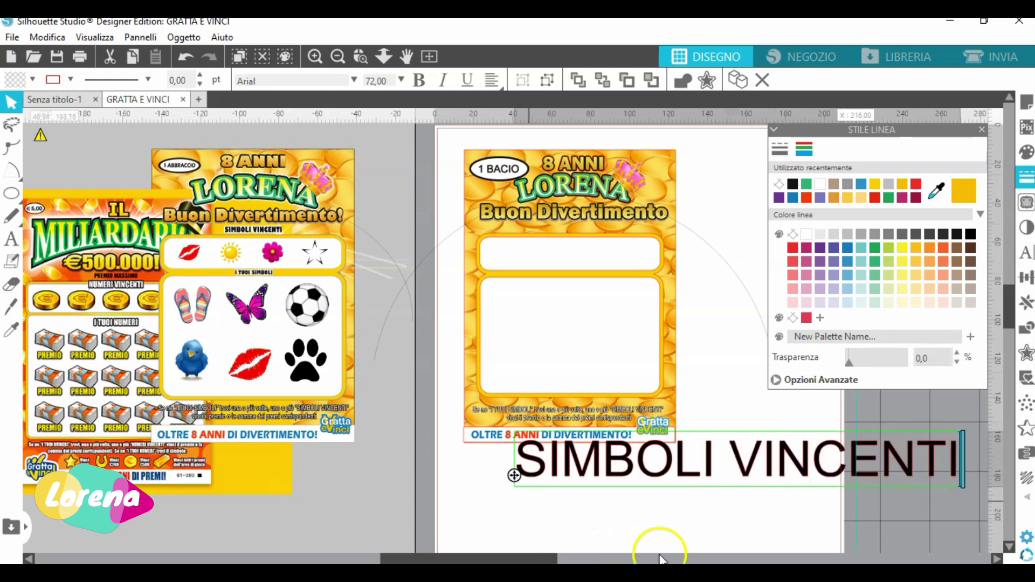
pyautogui.click(906, 477)
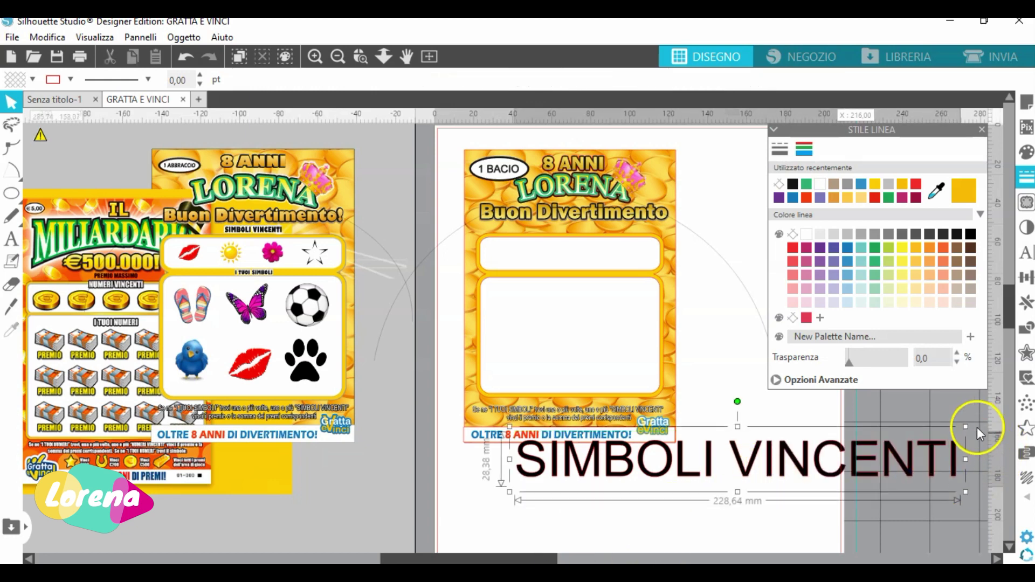
pyautogui.moveTo(965, 423); pyautogui.dragTo(589, 464)
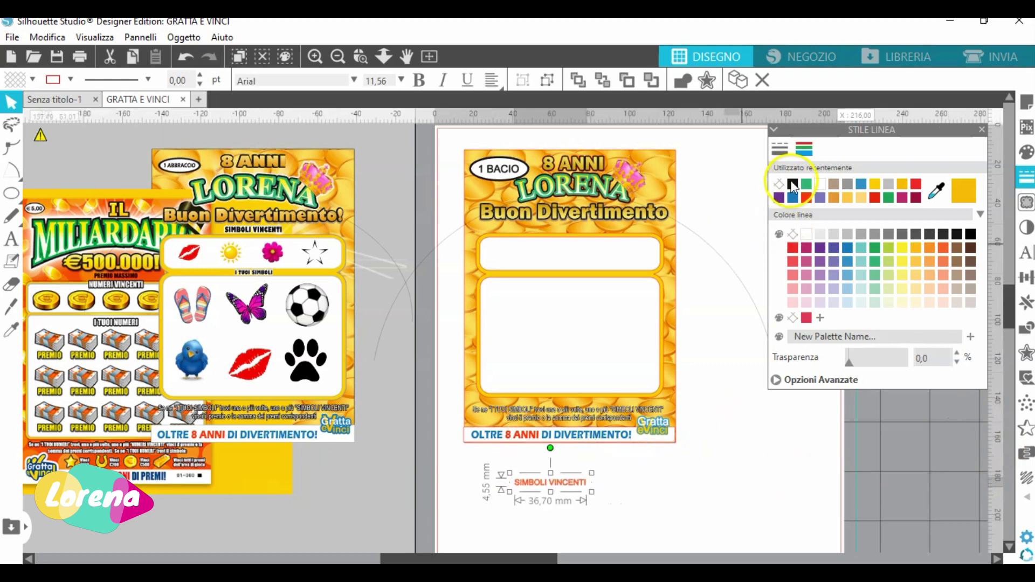
# - Fill the "SIMBOLI VINCENTI" text with black and create a 0.30 mm rounded offset around it
pyautogui.click(1025, 153)
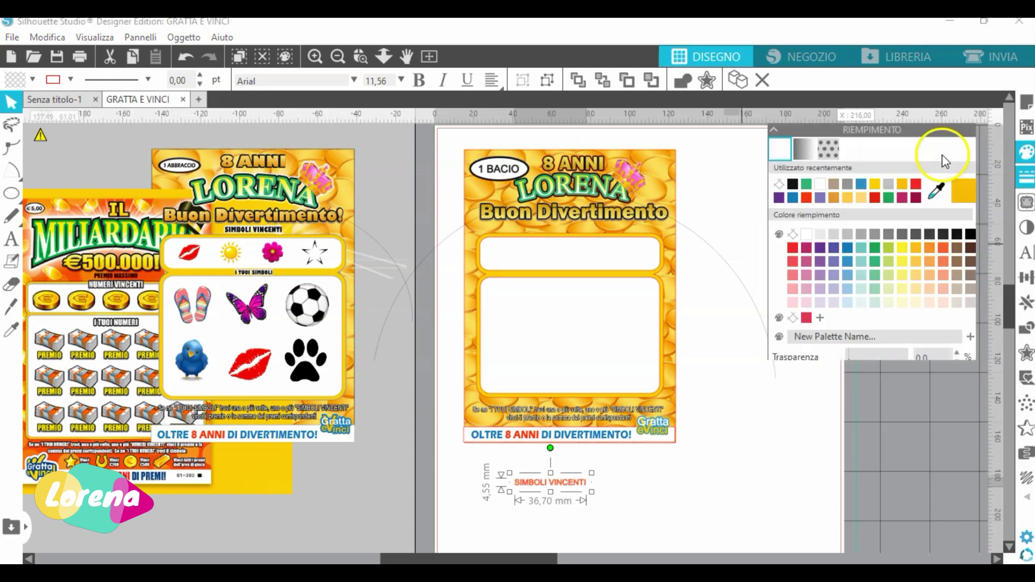
pyautogui.click(793, 185)
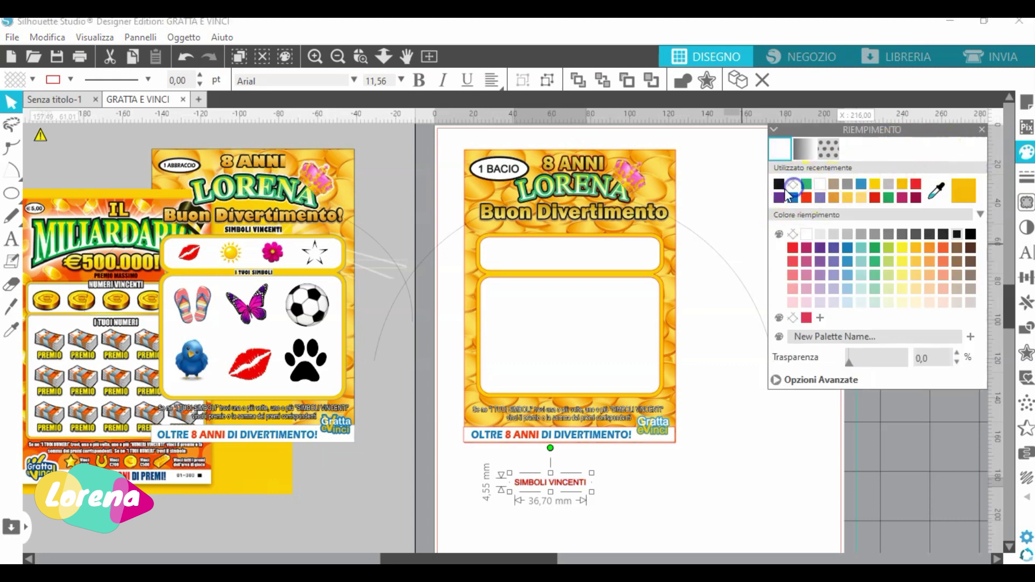
pyautogui.click(1026, 355)
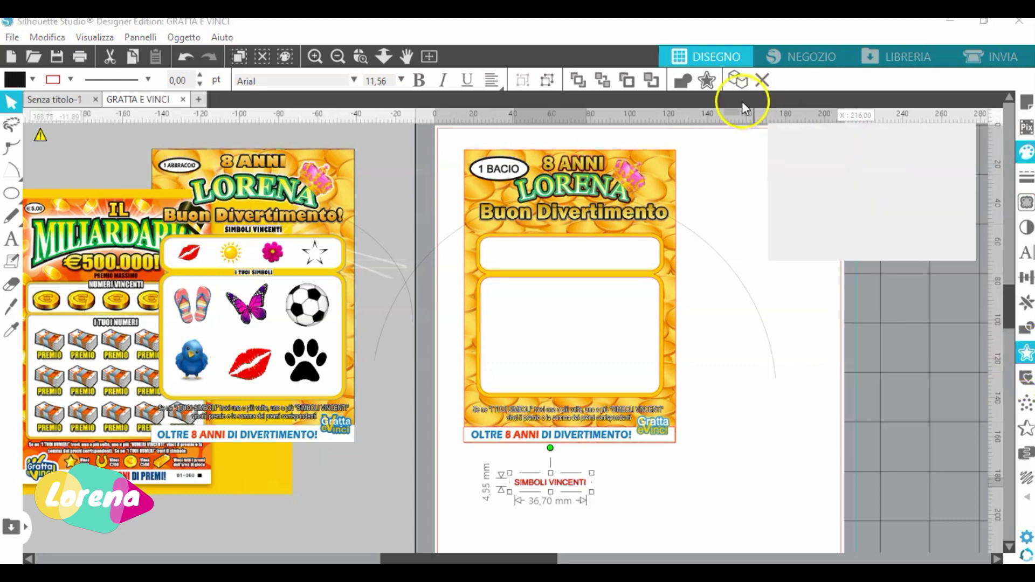
pyautogui.click(803, 165)
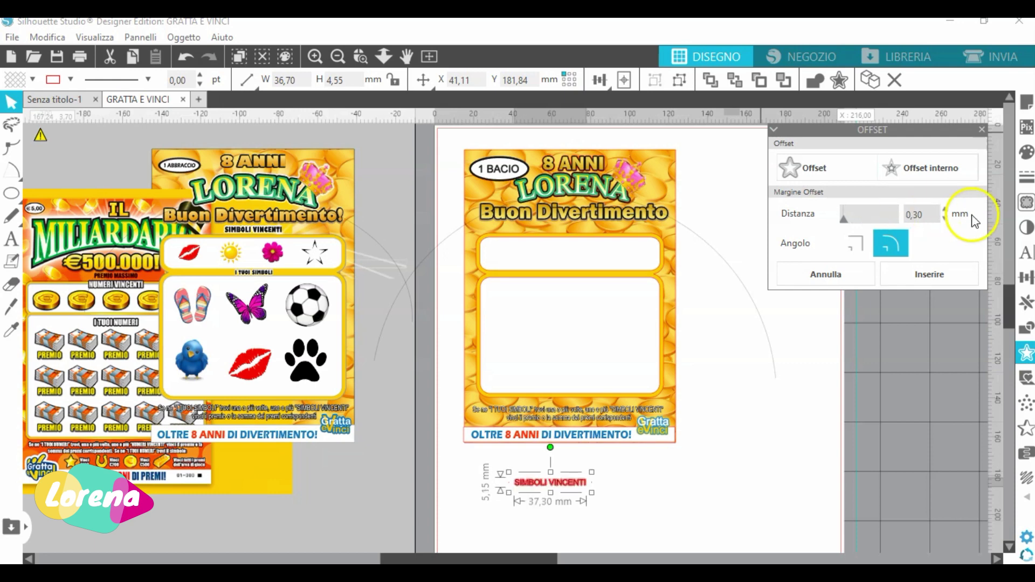
# - Give the offset around "SIMBOLI VINCENTI" a white fill and a white line colour
pyautogui.click(1025, 153)
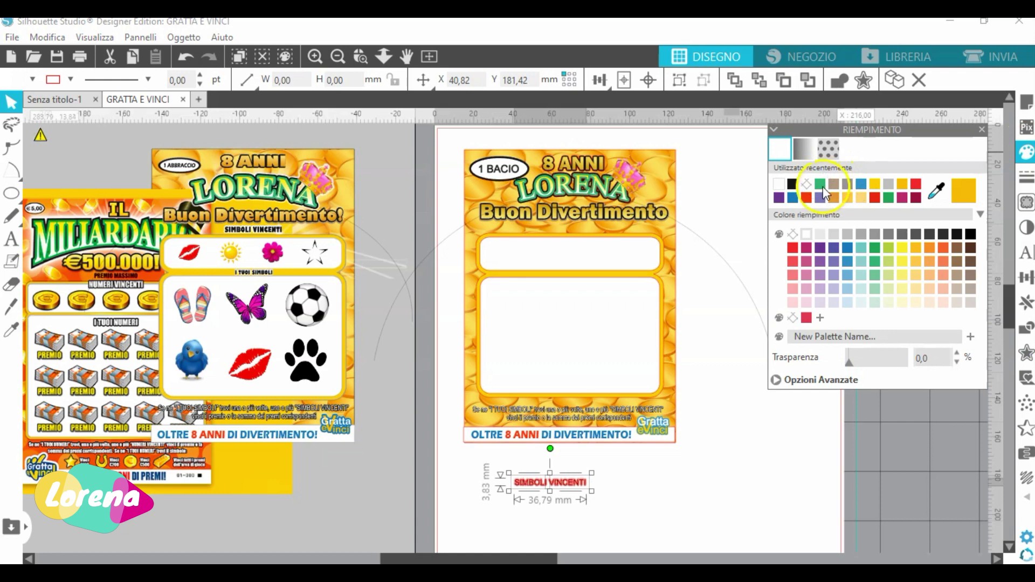
pyautogui.click(1026, 176)
pyautogui.click(803, 149)
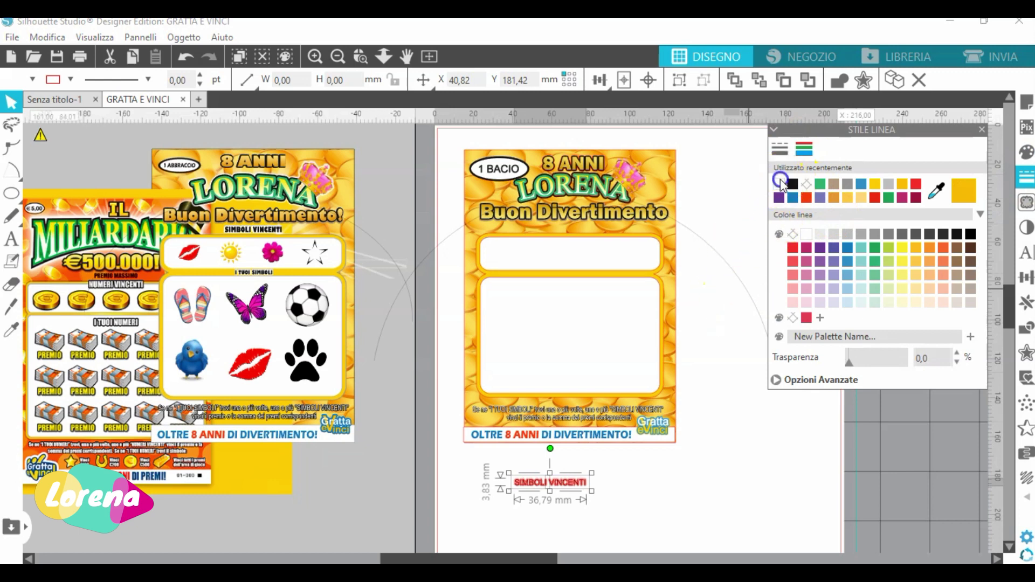
pyautogui.click(780, 181)
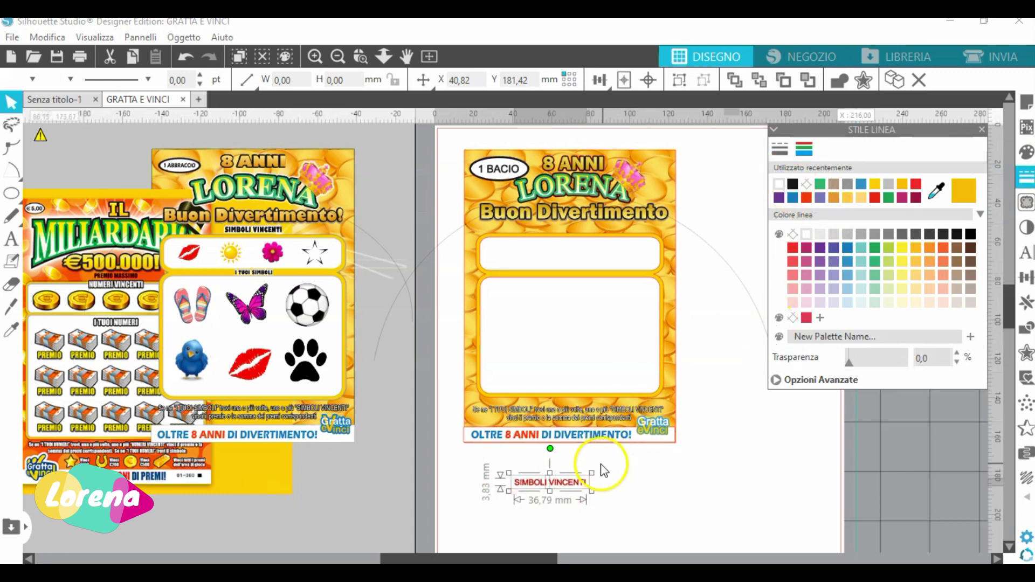
# - Set the line of the "SIMBOLI VINCENTI" text and offset to white and move them above the new card's upper white box
pyautogui.click(586, 489)
pyautogui.click(620, 458)
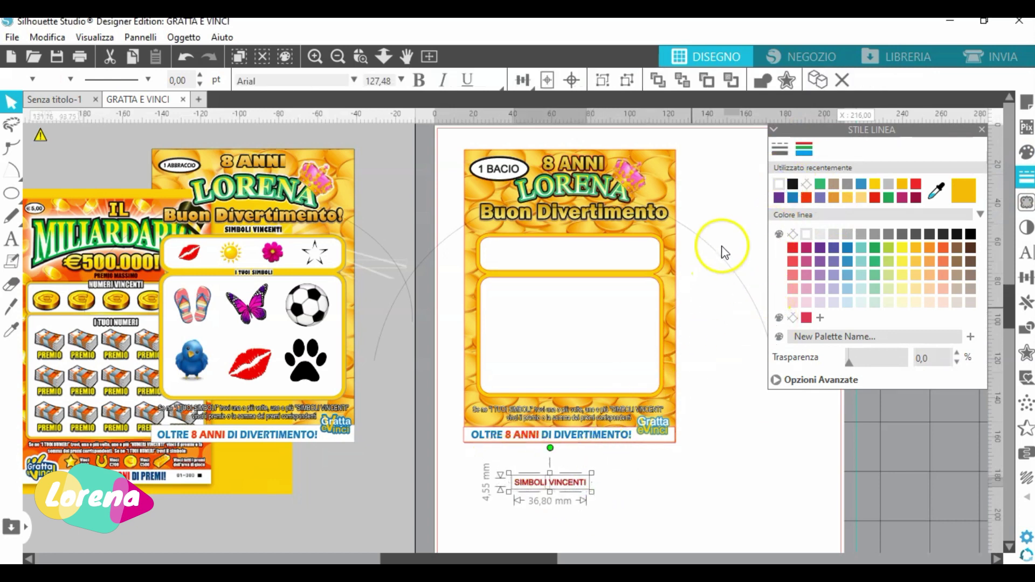
pyautogui.click(779, 184)
pyautogui.click(580, 473)
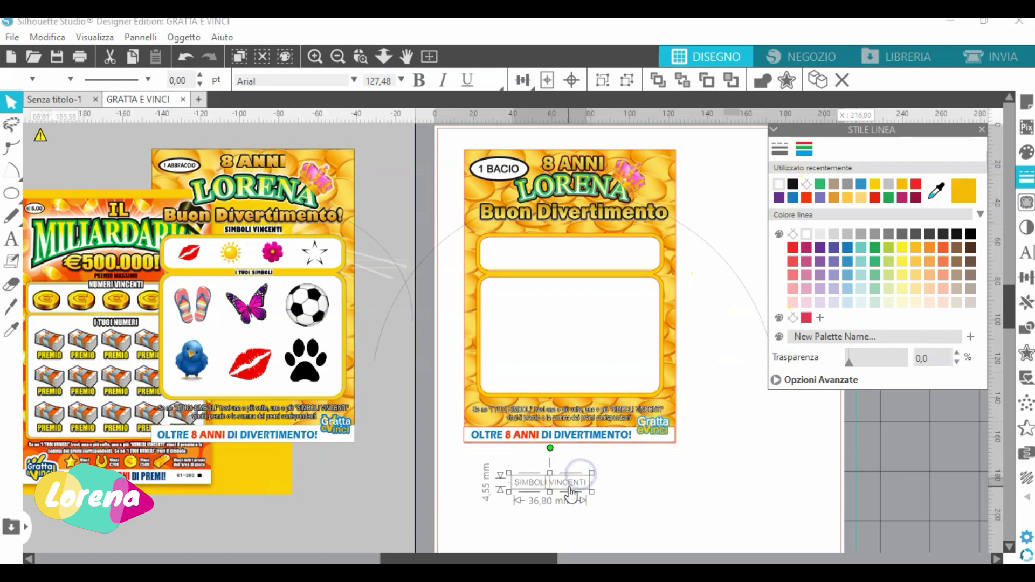
pyautogui.moveTo(572, 491); pyautogui.dragTo(587, 235)
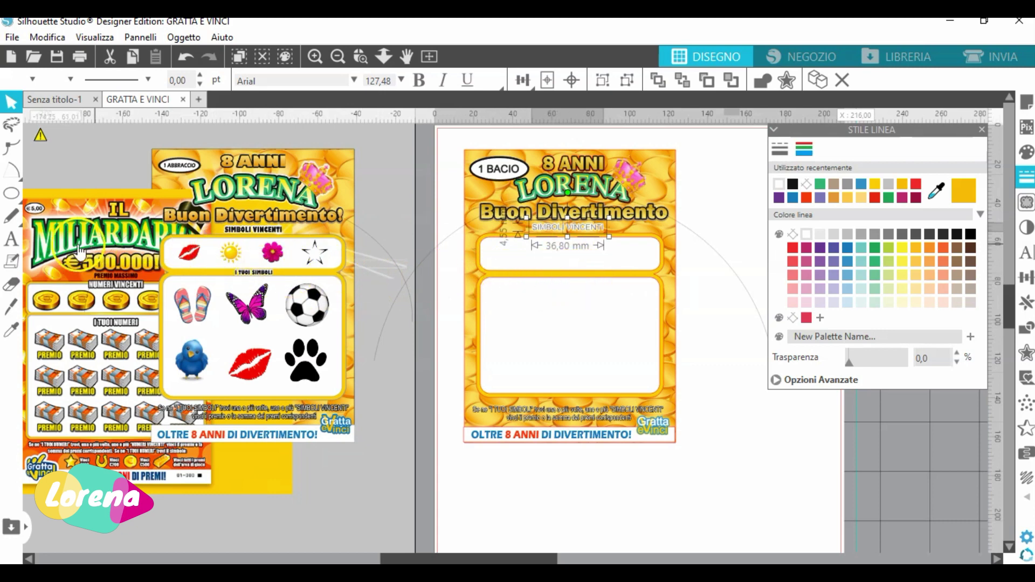
# - Add the text "I TUOI SIMBOLI" in Arial below the new card and scale it down to about 8.93 pt
pyautogui.click(11, 238)
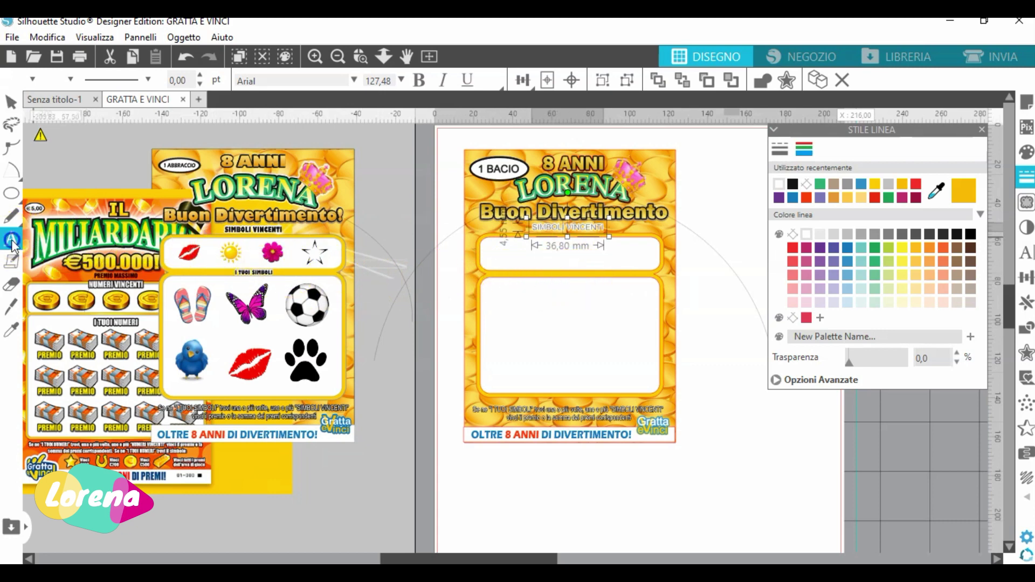
pyautogui.click(517, 461)
pyautogui.write('I TUOI SIMBOLI')
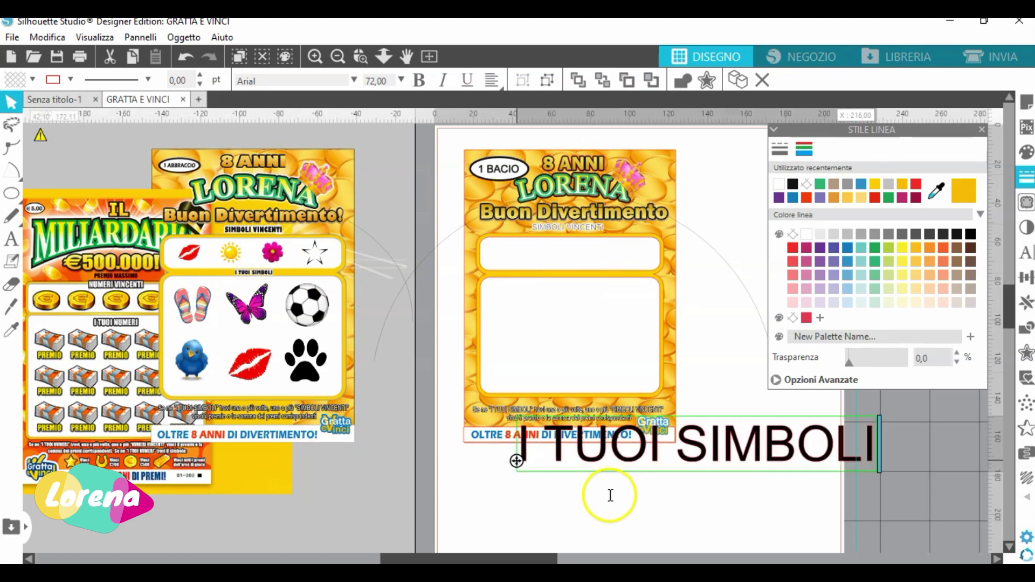
pyautogui.click(739, 467)
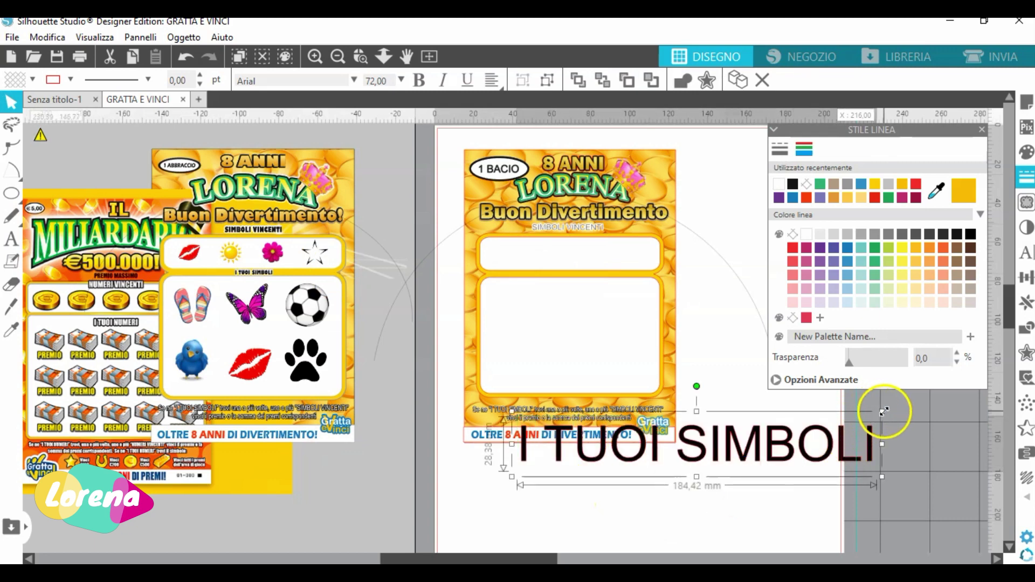
pyautogui.moveTo(882, 411); pyautogui.dragTo(568, 451)
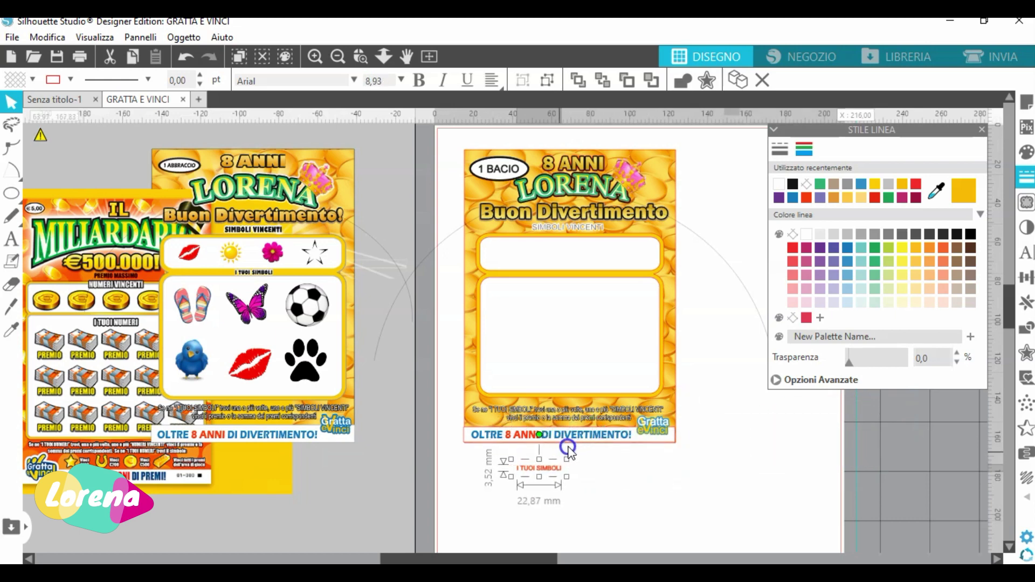
# - Set both the fill and the line colour of the "I TUOI SIMBOLI" text to black
pyautogui.click(814, 197)
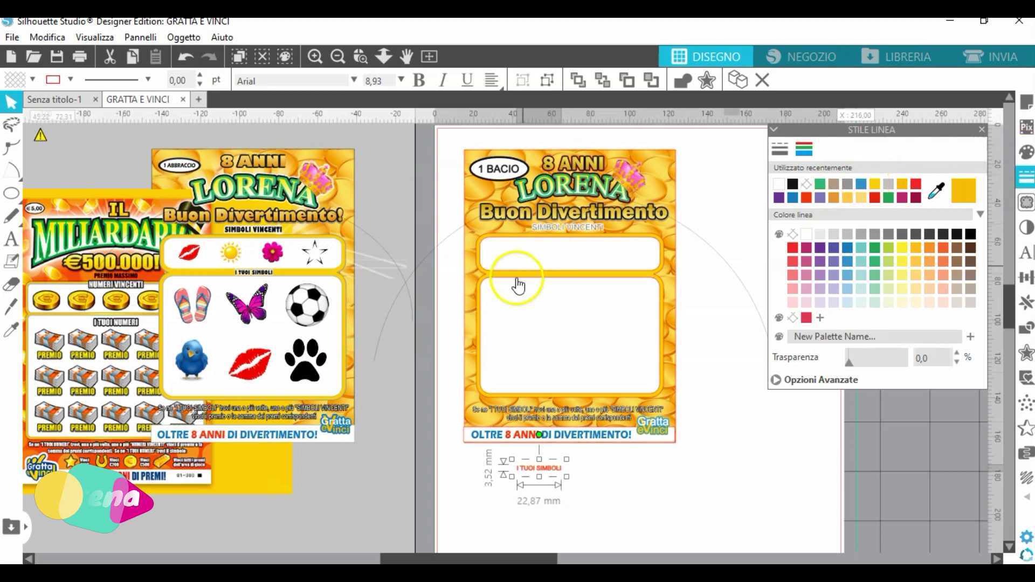
pyautogui.click(1026, 152)
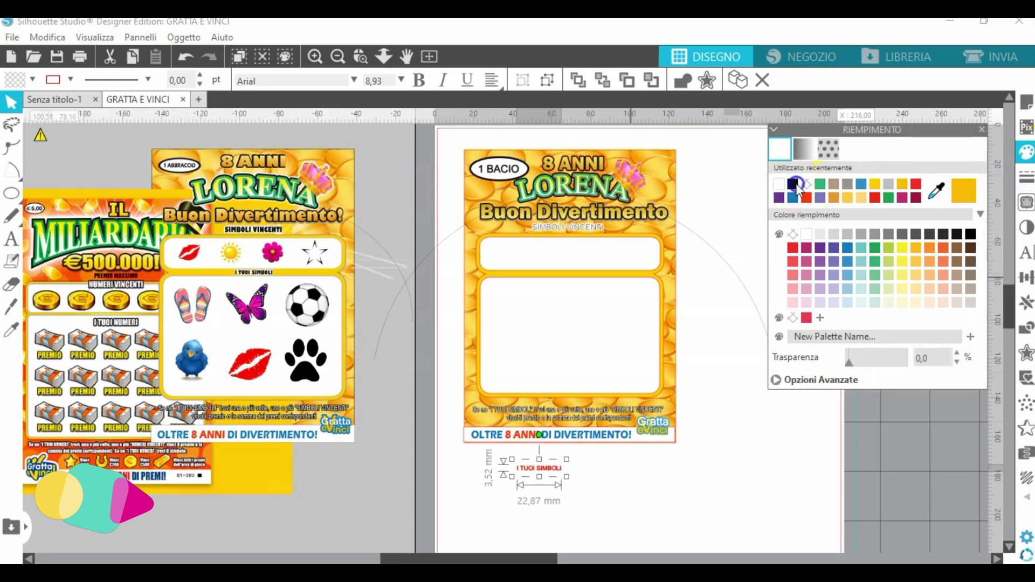
pyautogui.click(793, 184)
pyautogui.click(1027, 175)
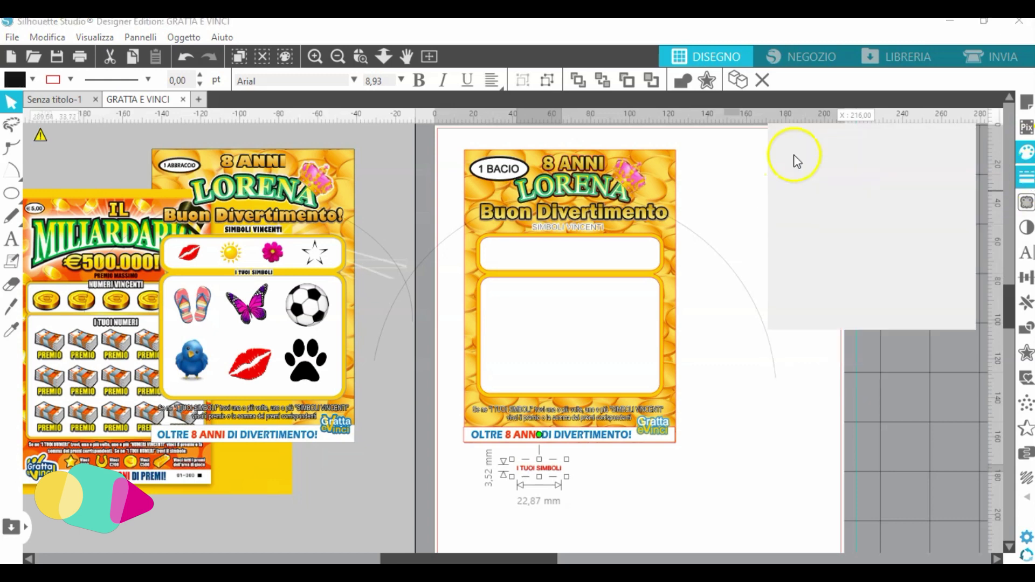
pyautogui.click(803, 148)
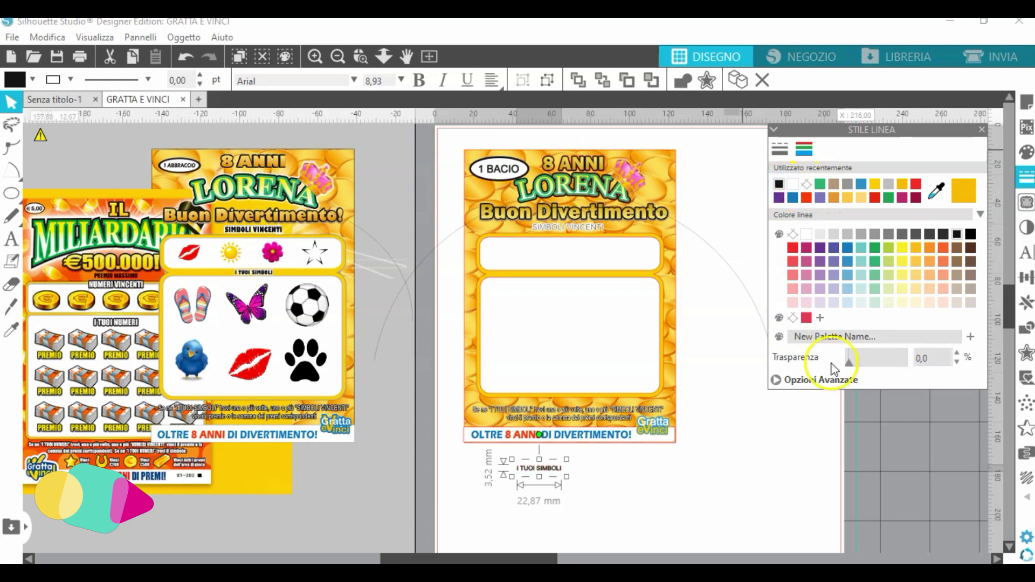
# - Create a 0.50 mm rounded offset around the "I TUOI SIMBOLI" text
pyautogui.click(1027, 353)
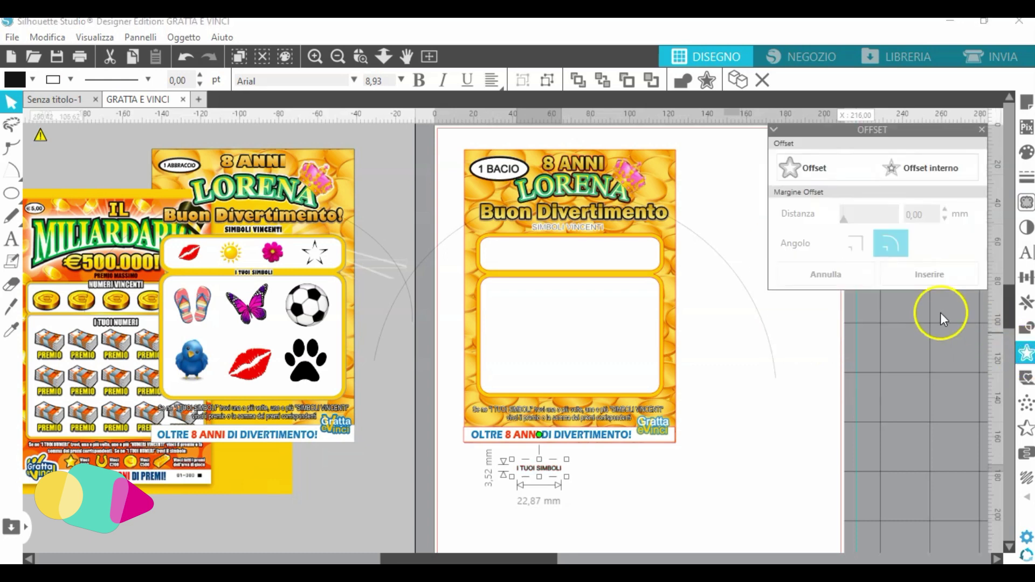
pyautogui.click(790, 167)
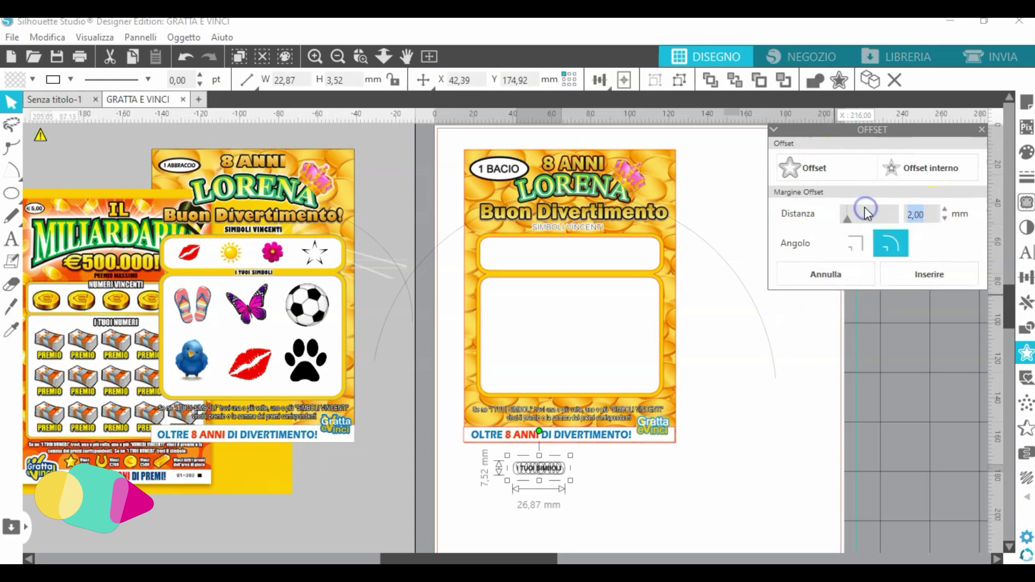
pyautogui.write(',5')
pyautogui.press('Return')
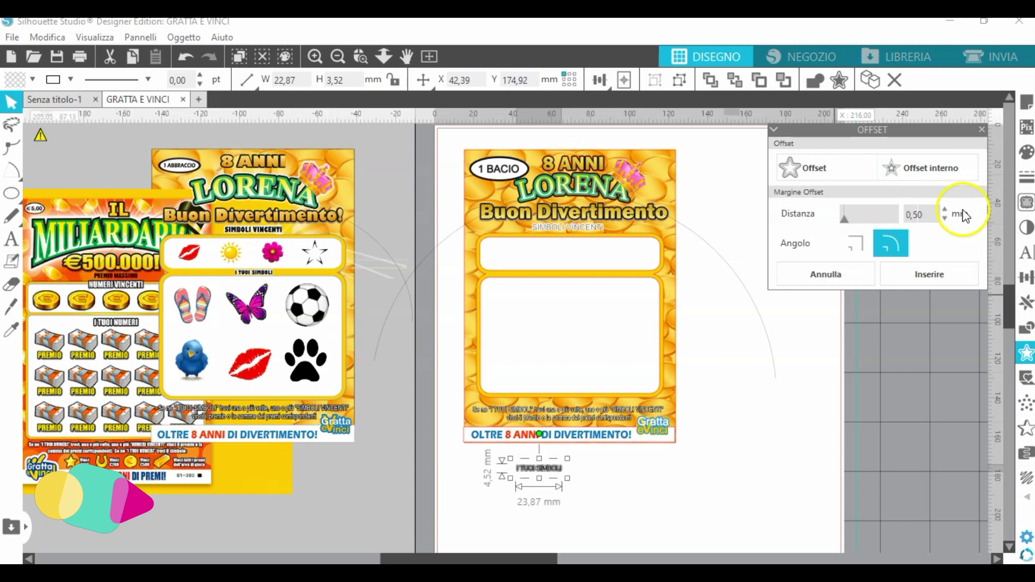
# - Give the offset around "I TUOI SIMBOLI" a white fill and a white line colour
pyautogui.click(1026, 152)
pyautogui.click(792, 188)
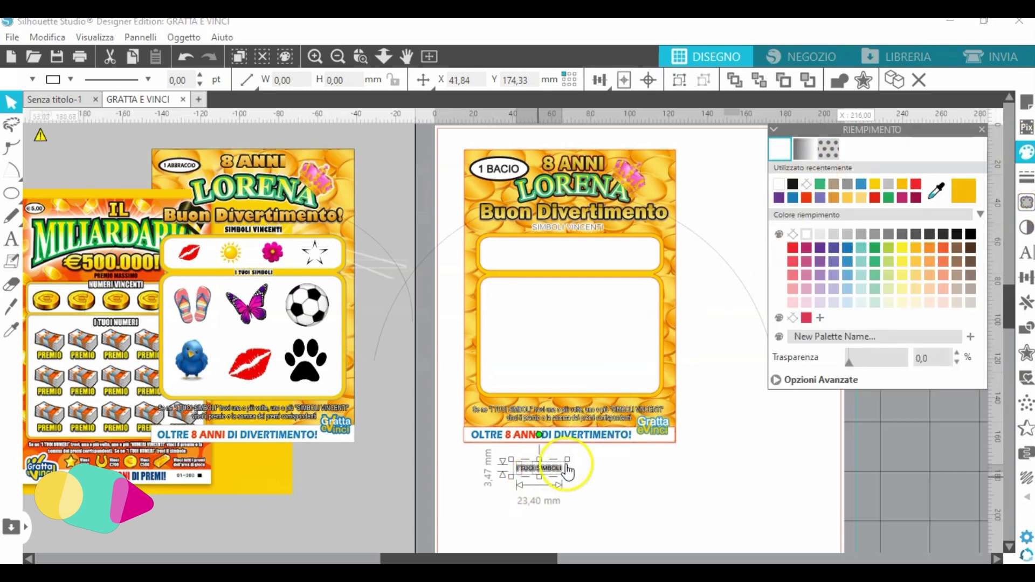
pyautogui.click(1026, 175)
pyautogui.click(803, 149)
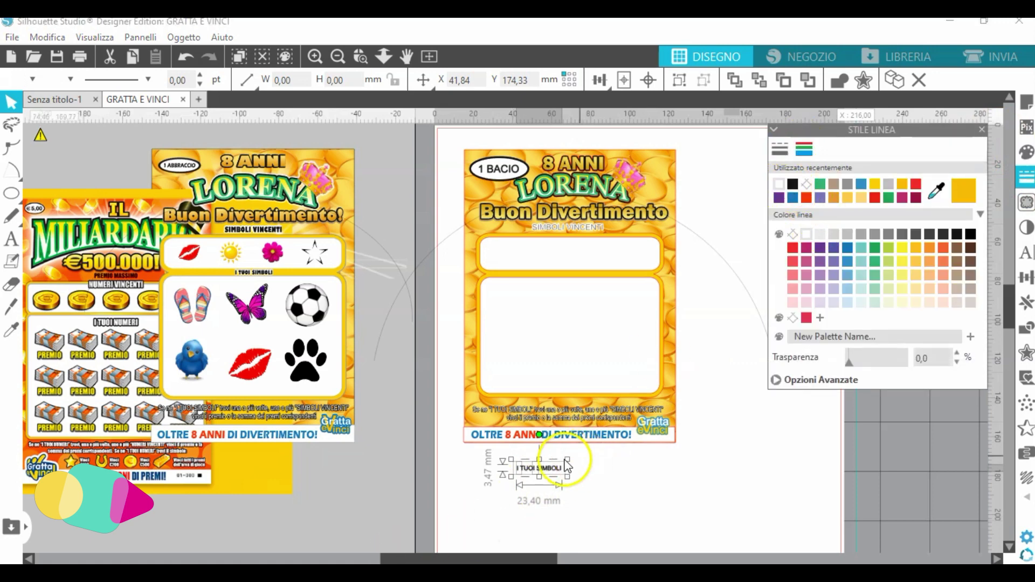
# - Move "I TUOI SIMBOLI" with its outline onto the yellow strip between the two white boxes, scaled to about 20.73 mm wide
pyautogui.moveTo(553, 472); pyautogui.dragTo(573, 273)
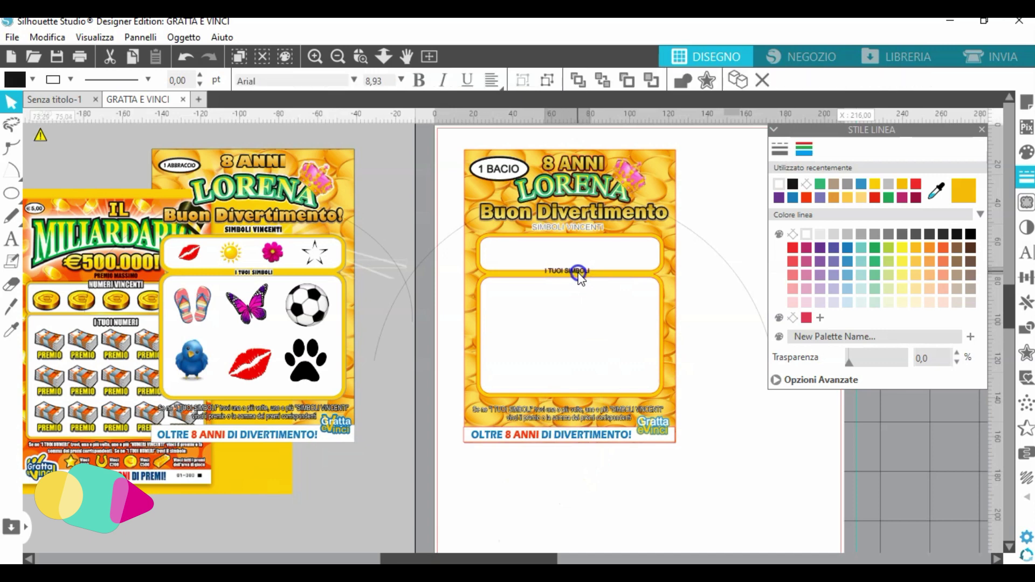
pyautogui.click(190, 58)
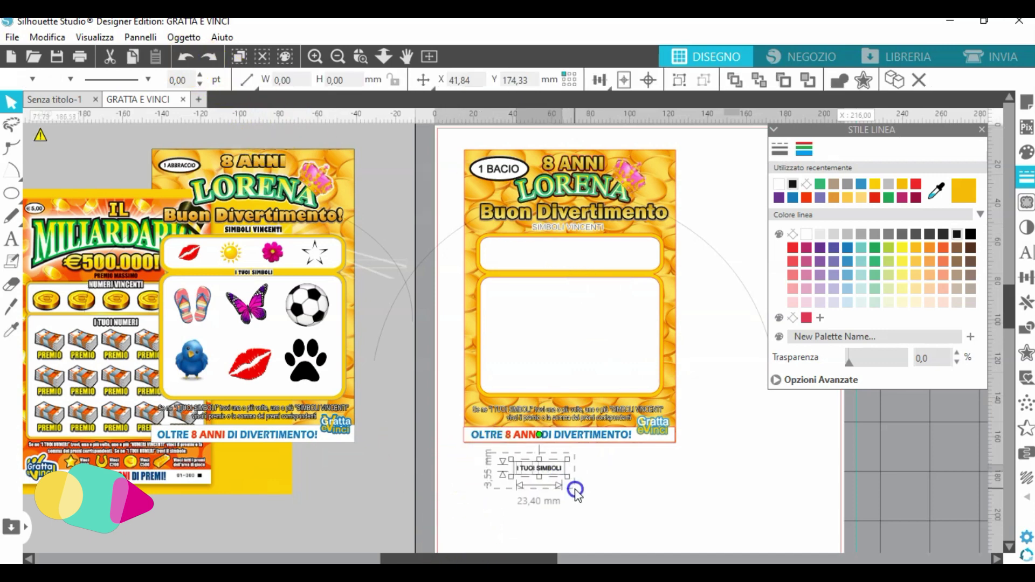
pyautogui.click(554, 470)
pyautogui.moveTo(554, 470); pyautogui.dragTo(591, 267)
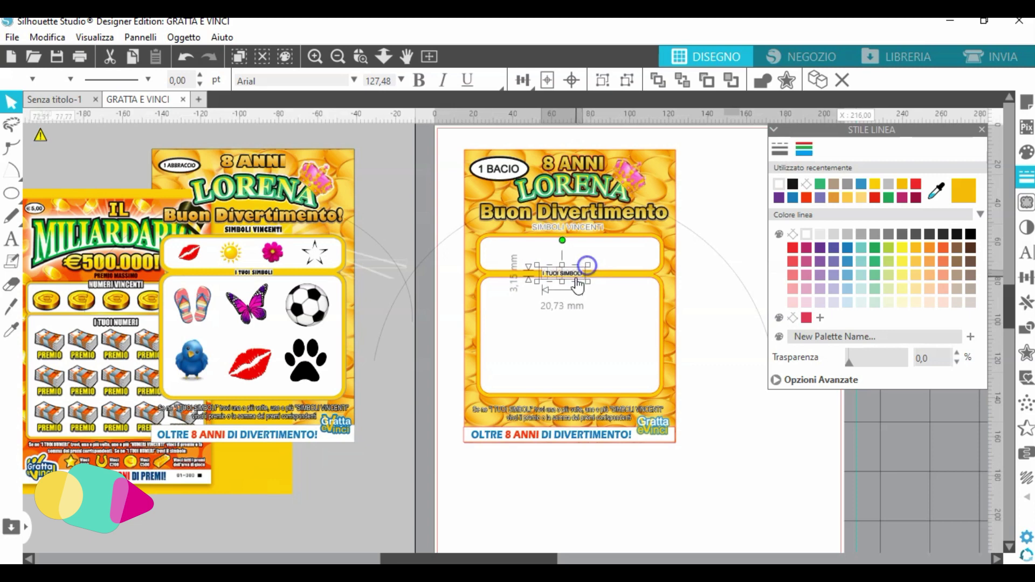
pyautogui.moveTo(575, 275); pyautogui.dragTo(578, 276)
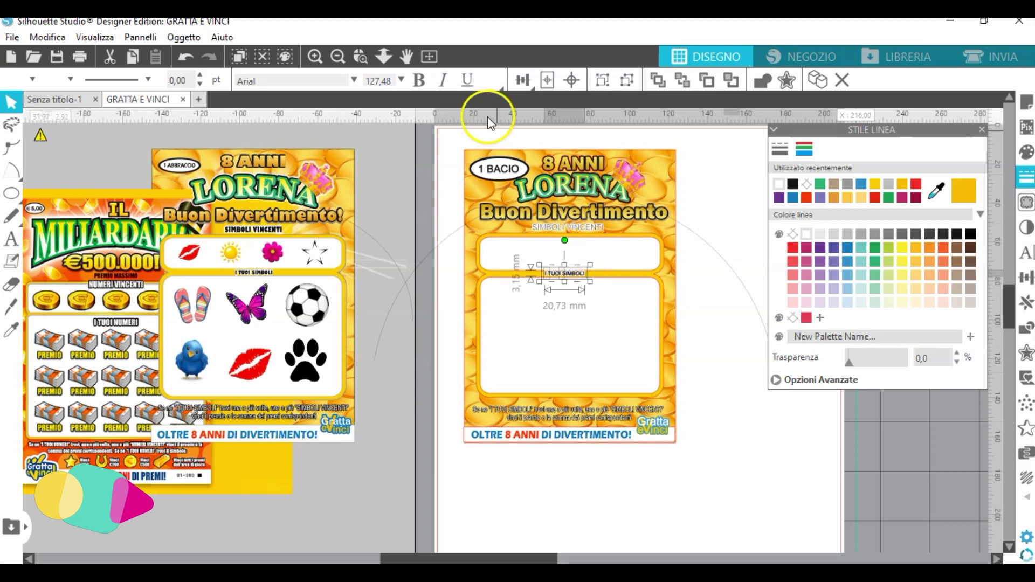
# - Nudge the outlined "I TUOI SIMBOLI" heading slightly down and to the right to centre it on the yellow strip
pyautogui.click(360, 56)
pyautogui.click(529, 246)
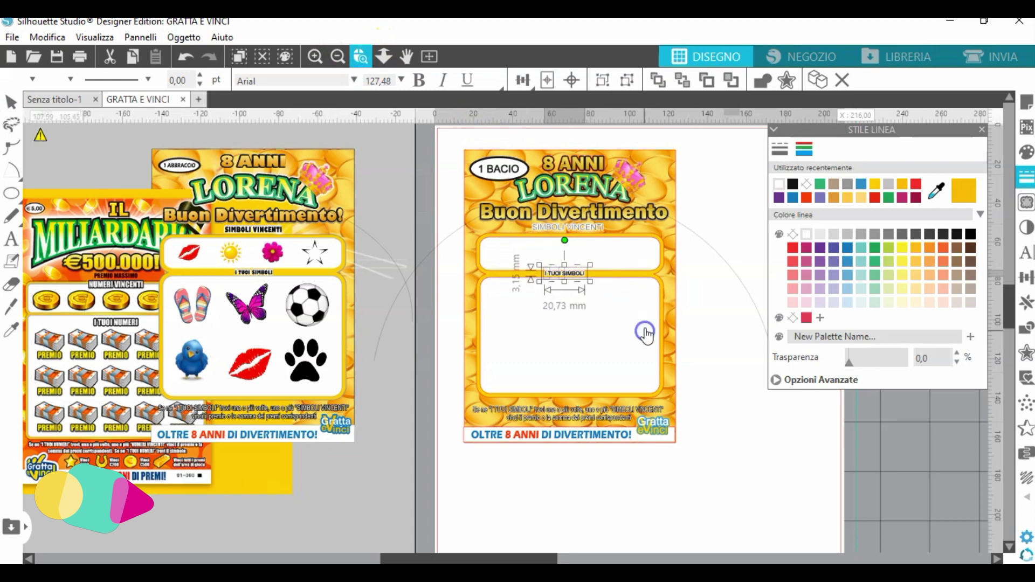
pyautogui.moveTo(528, 246); pyautogui.dragTo(645, 332)
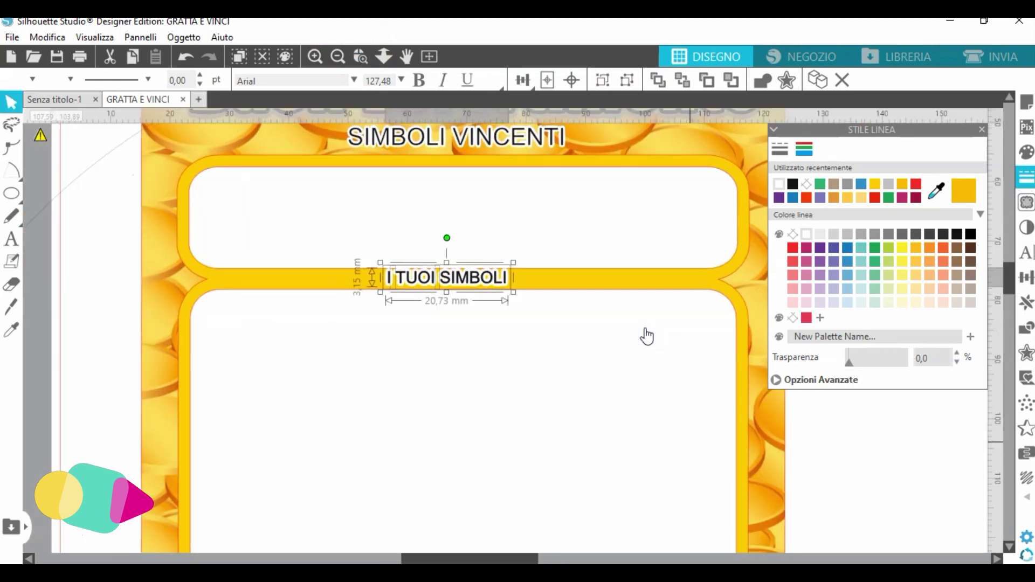
pyautogui.press('Down')
pyautogui.press('Down')
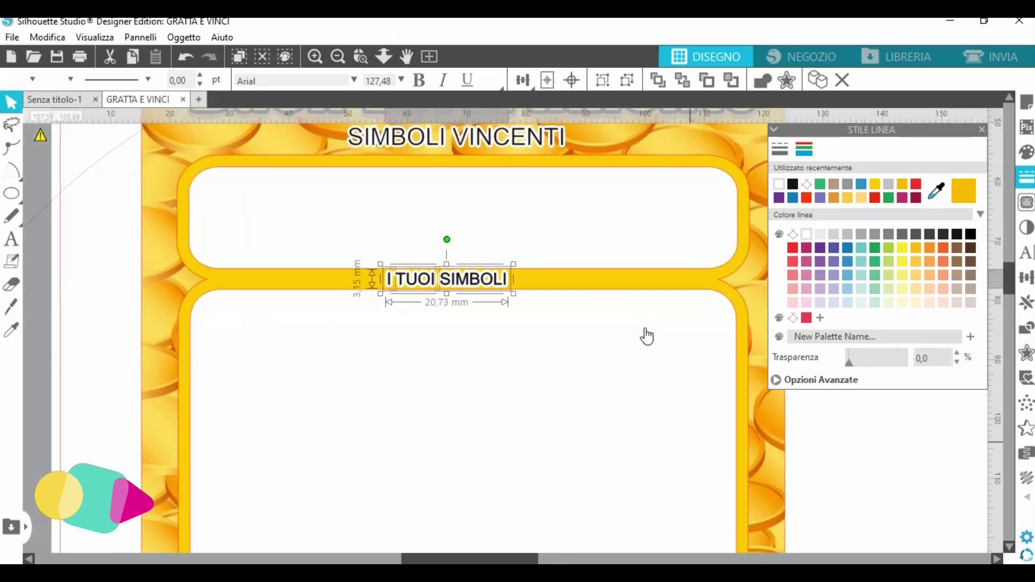
pyautogui.press('Right')
pyautogui.press('Right')
pyautogui.press('Right')
pyautogui.press('Right')
pyautogui.press('Right')
pyautogui.press('Right')
pyautogui.press('Right')
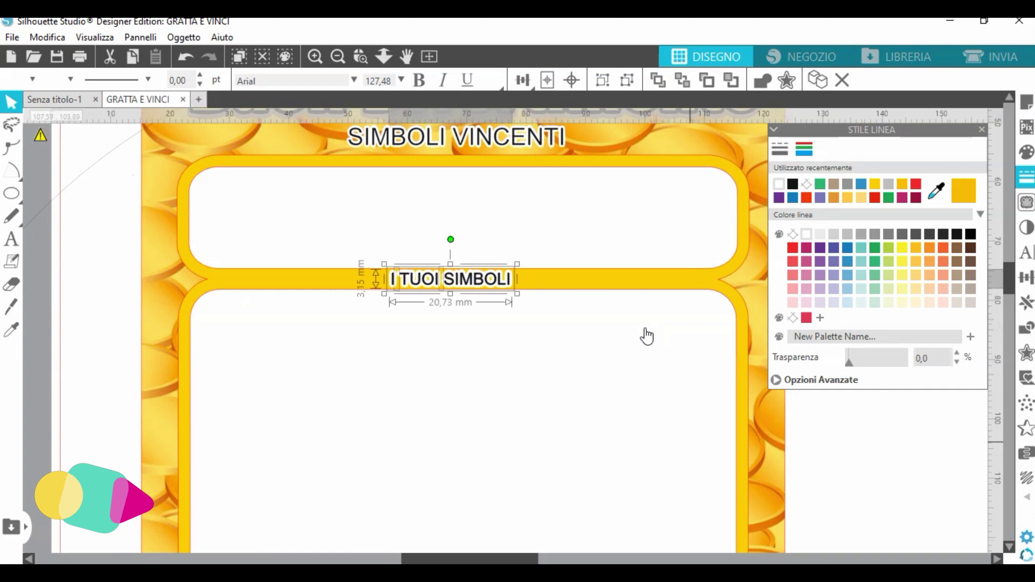
# - Select the "SIMBOLI VINCENTI" letters on the new card and set their line colour to black
pyautogui.click(339, 59)
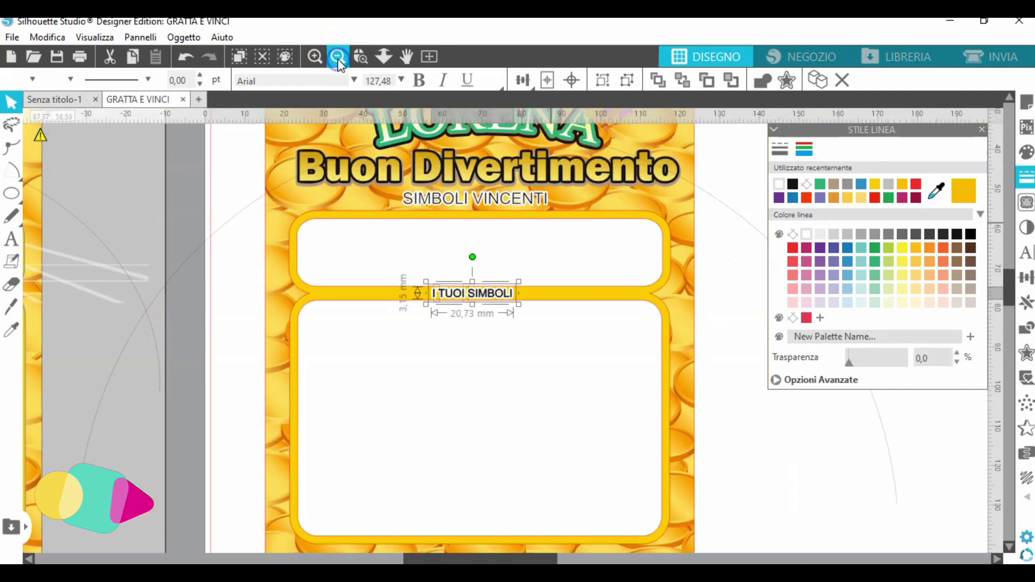
pyautogui.click(338, 60)
pyautogui.click(339, 60)
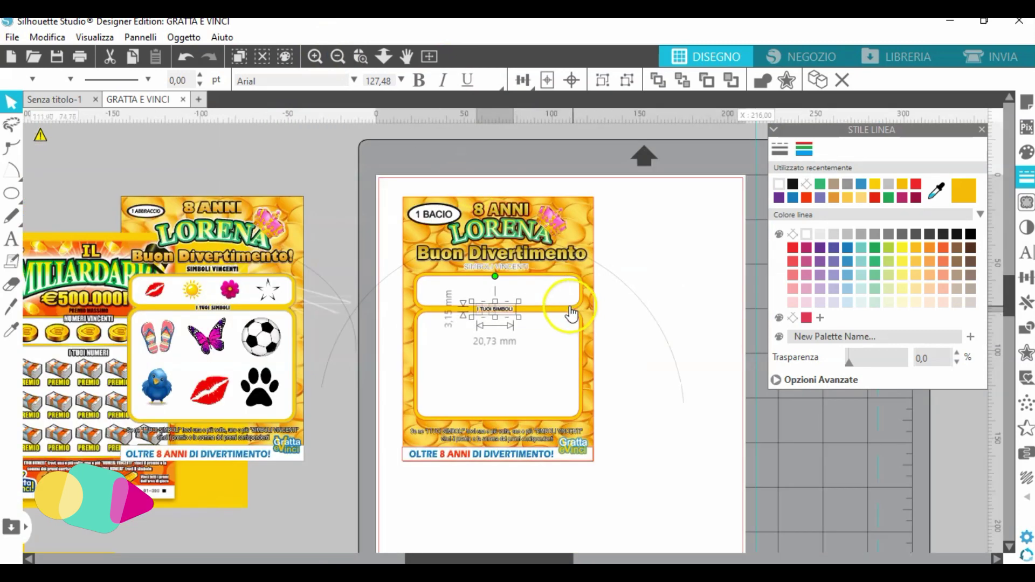
pyautogui.click(497, 268)
pyautogui.click(797, 215)
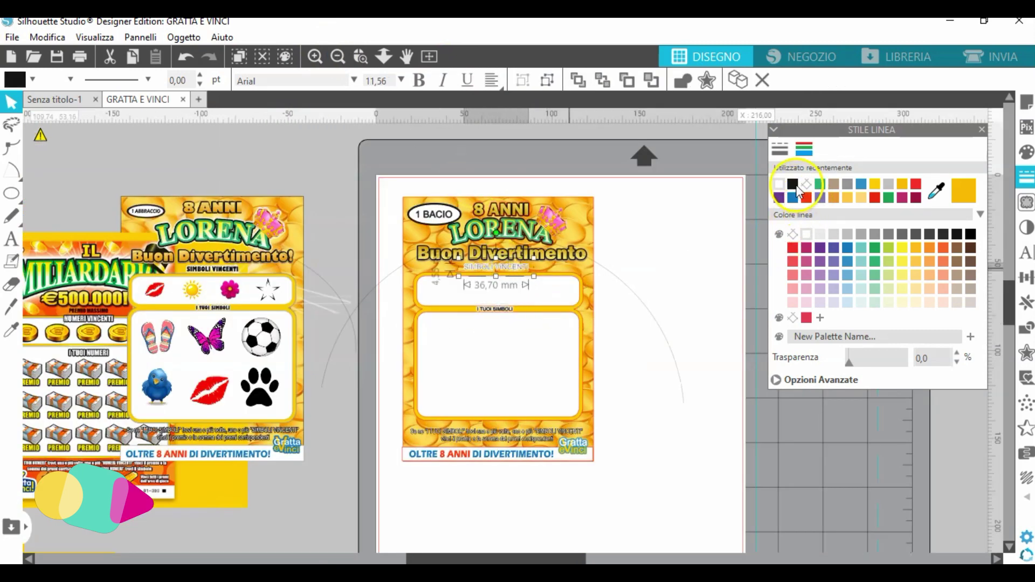
pyautogui.click(792, 184)
pyautogui.click(664, 296)
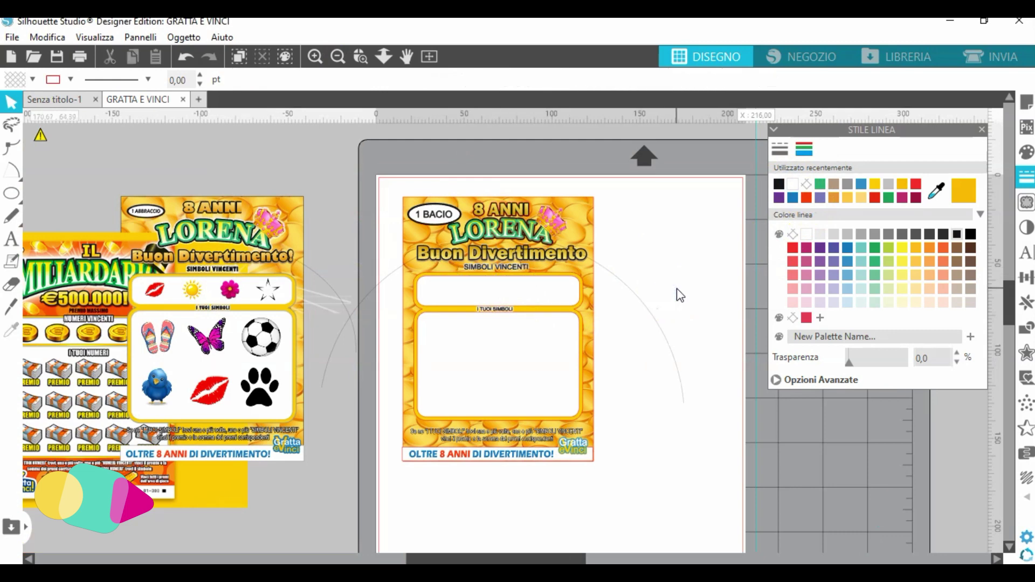
# - Move the original "Il Miliardario" ticket farther left, clear of the finished sample card
pyautogui.click(153, 302)
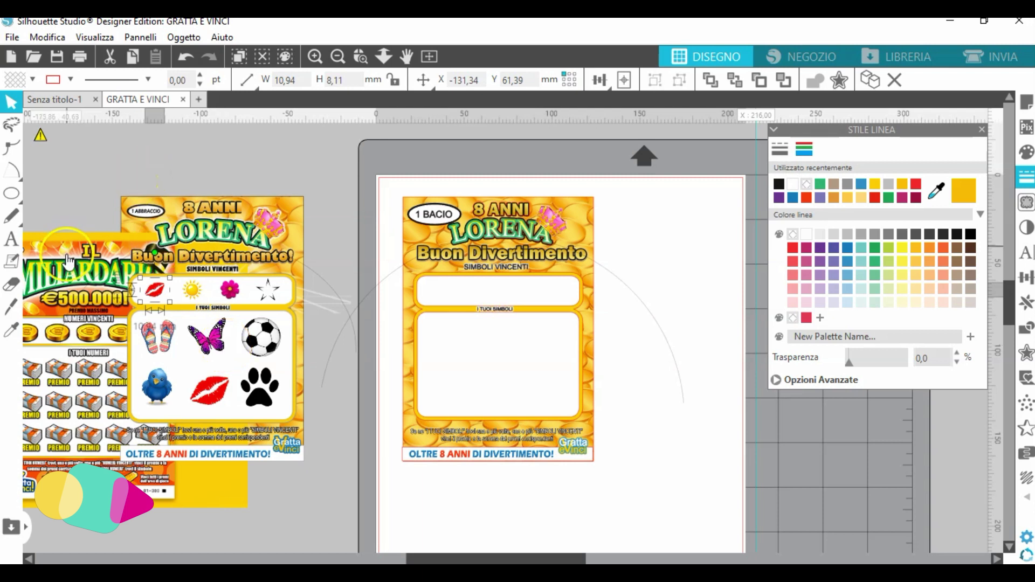
pyautogui.moveTo(68, 248); pyautogui.dragTo(11, 247)
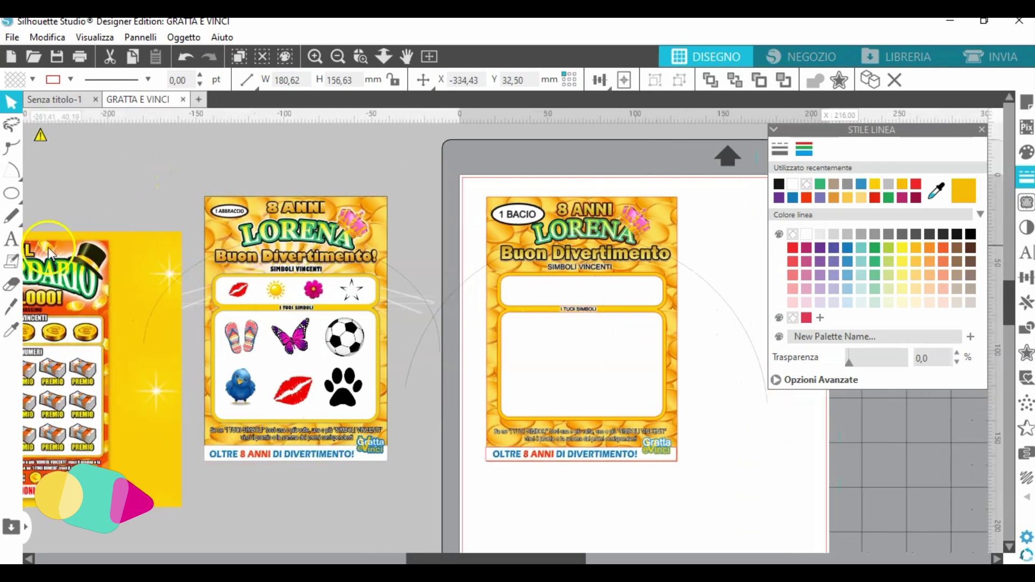
pyautogui.click(189, 253)
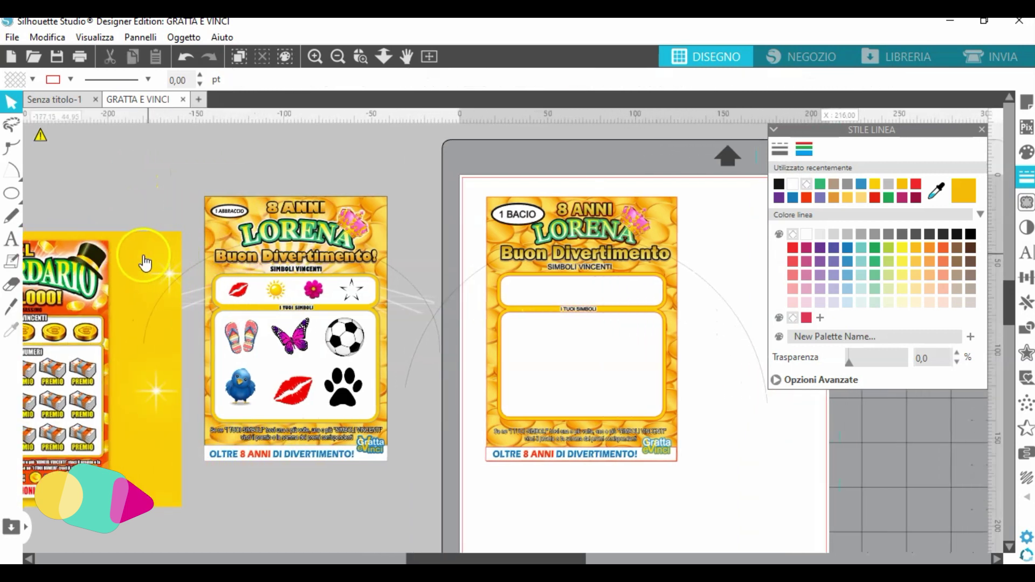
# - Shift the white light-ray effect on the finished sample card slightly upward and to the right
pyautogui.click(300, 254)
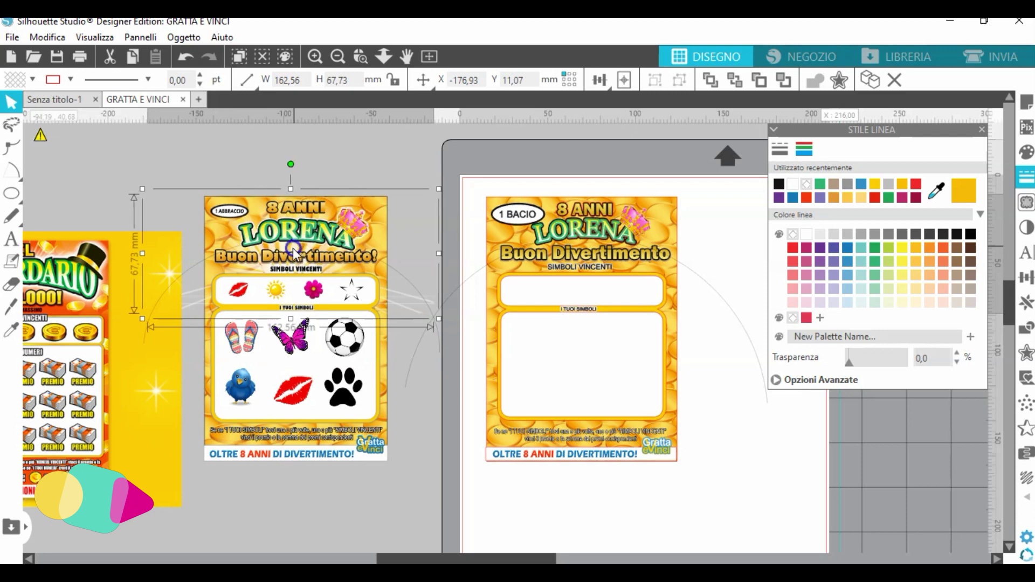
pyautogui.moveTo(295, 253)
pyautogui.mouseDown()
pyautogui.moveTo(173, 155)
pyautogui.moveTo(189, 180)
pyautogui.moveTo(300, 243)
pyautogui.mouseUp()
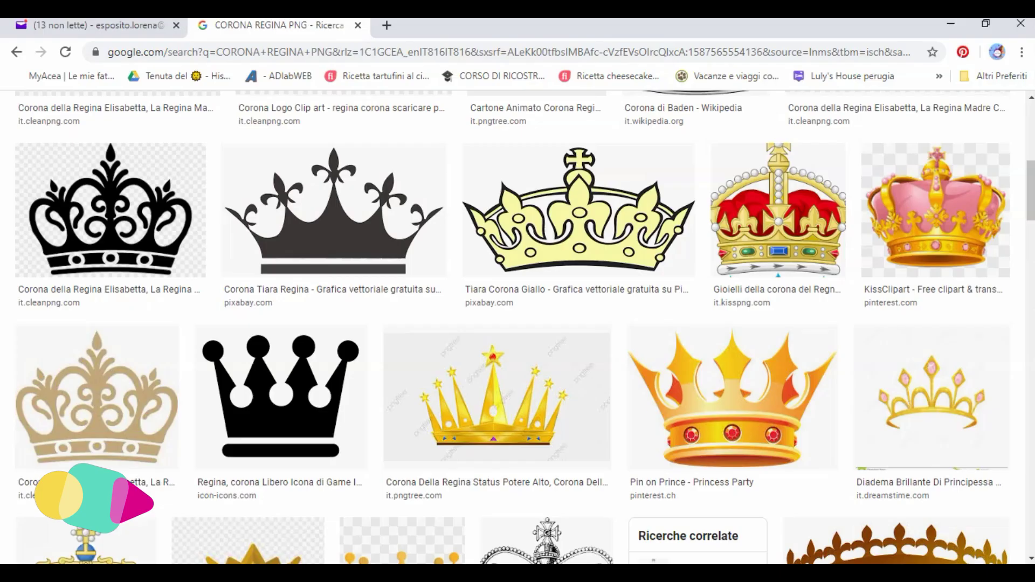
# - Switch to Chrome, search Google Images for "EFFETTO LUCE BIANCA PNG" and open the wide white light-ray result from cleanpng.com
pyautogui.scroll(5, 318, 128)
pyautogui.click(219, 127)
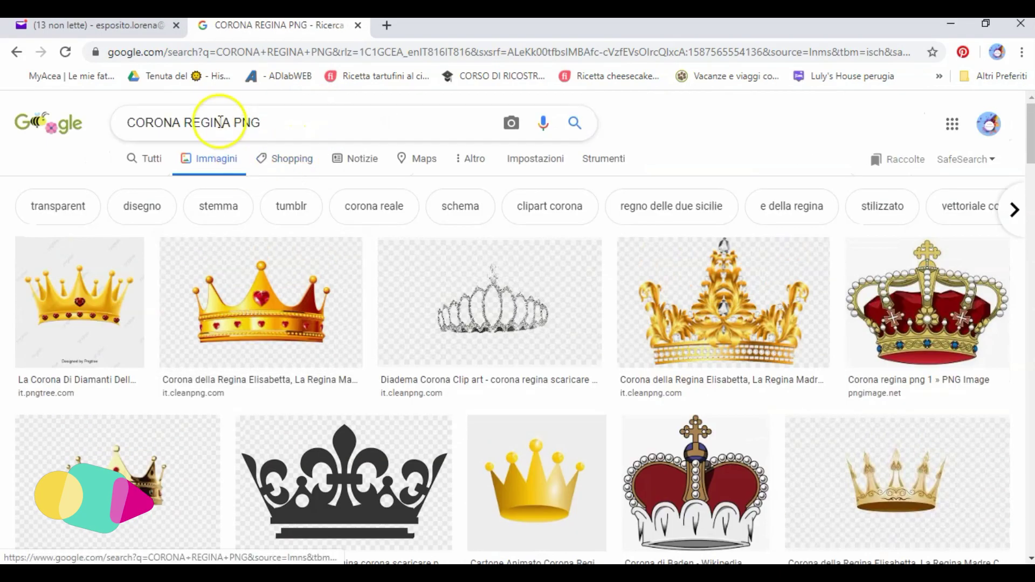
pyautogui.moveTo(230, 123); pyautogui.dragTo(120, 130)
pyautogui.write('EFFETTO L')
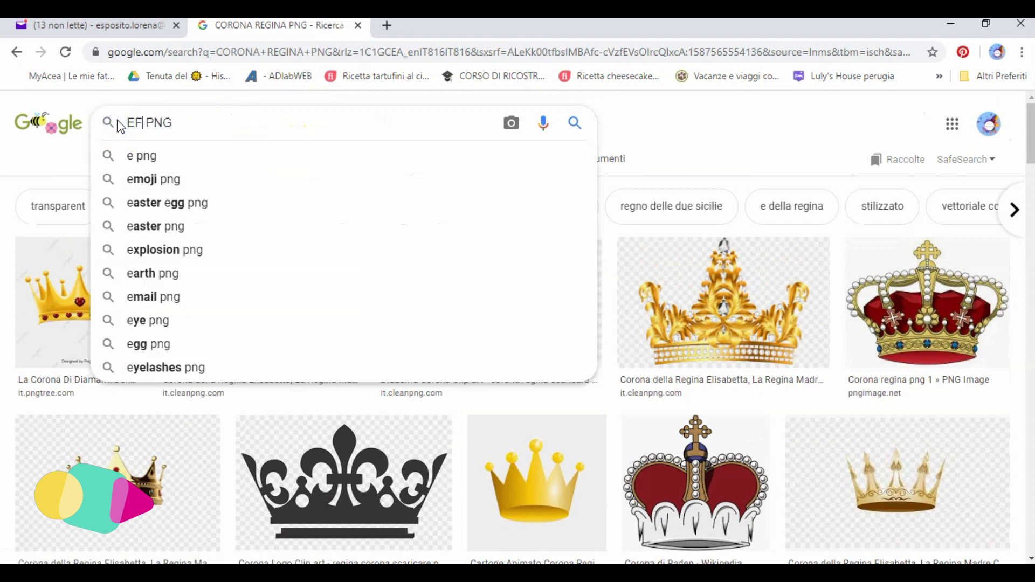
pyautogui.write('UCE BIANC')
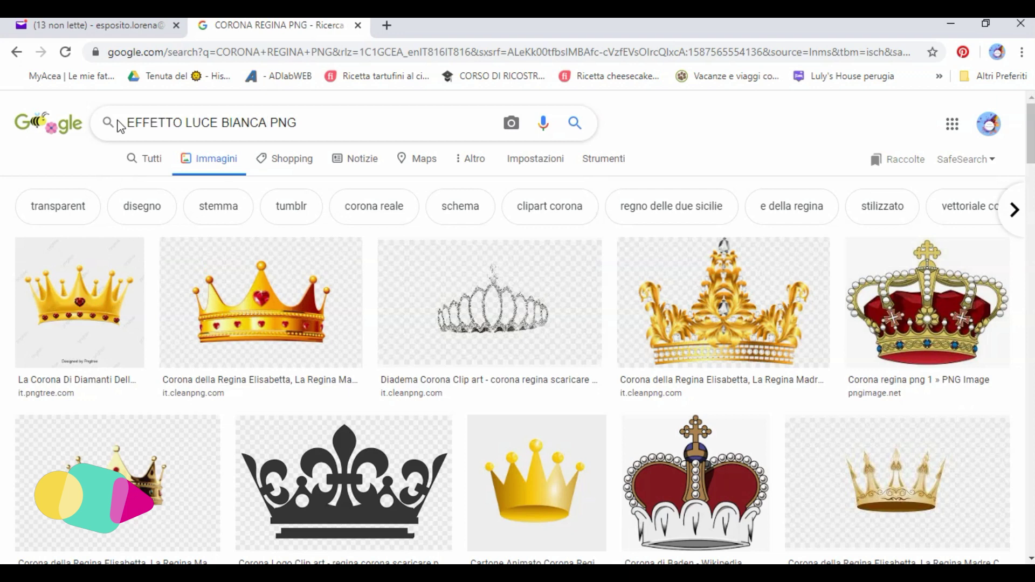
pyautogui.write('A')
pyautogui.click(120, 127)
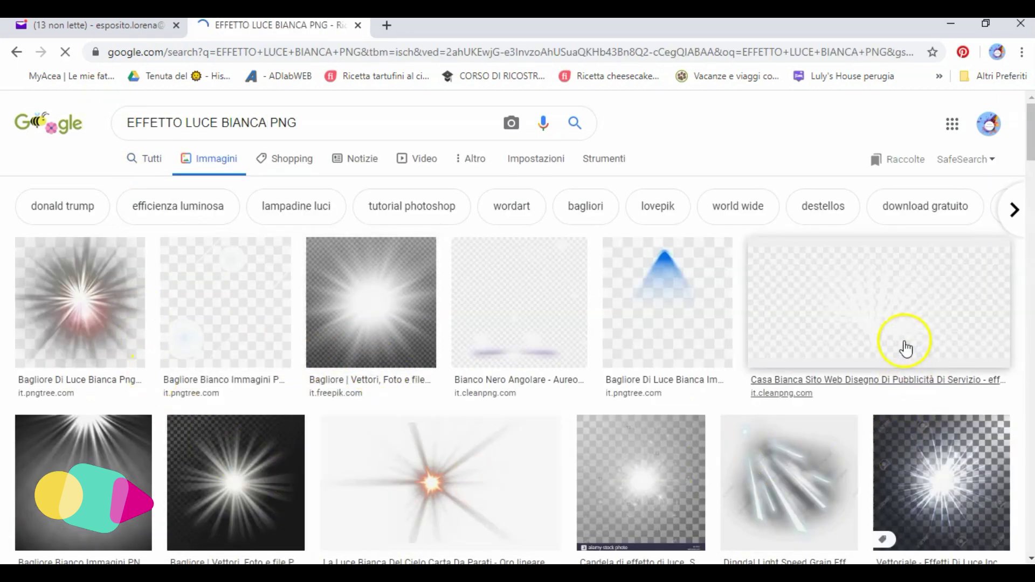
pyautogui.click(896, 325)
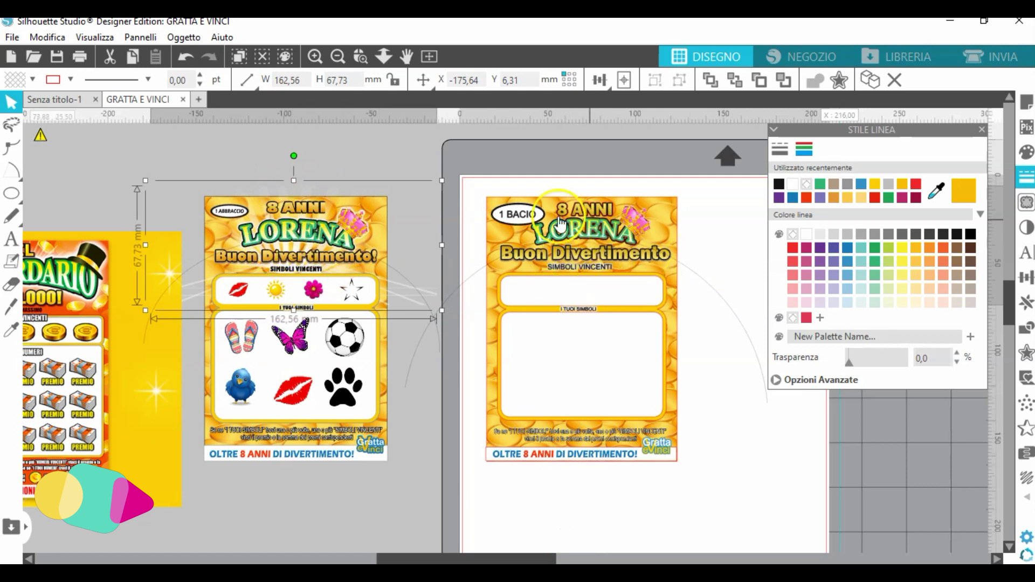
# - In Silhouette Studio, duplicate the white light-ray effect and place the copy over the title area of the new card
pyautogui.rightClick(299, 253)
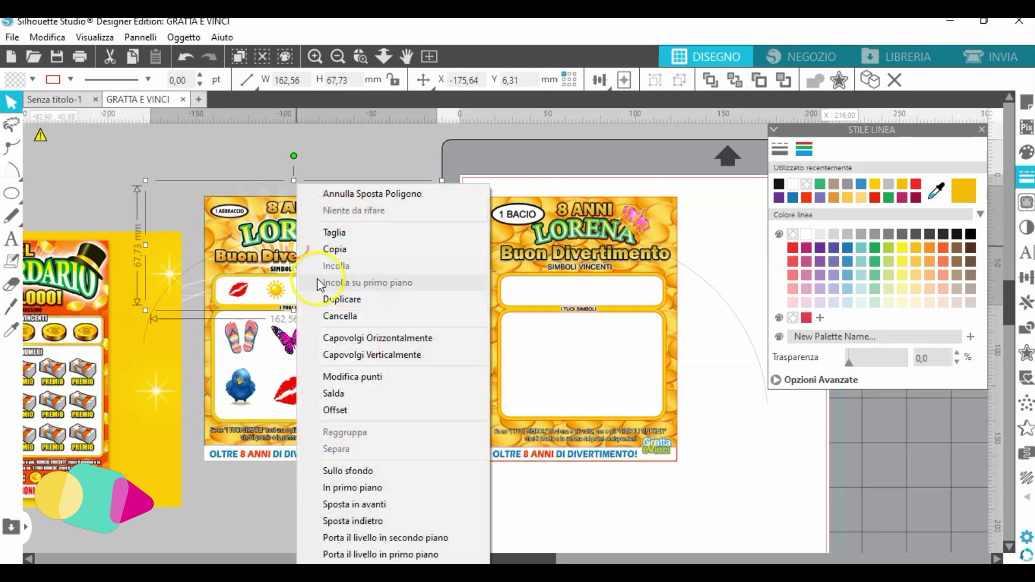
pyautogui.click(317, 296)
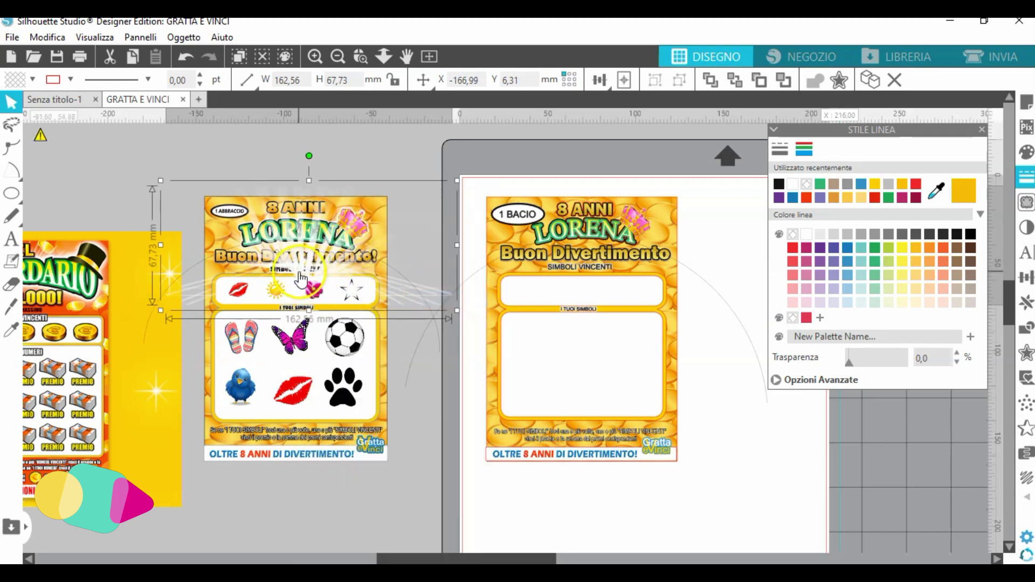
pyautogui.moveTo(316, 279); pyautogui.dragTo(569, 268)
# - Send the copied light effect to the back, and send the new card's background behind it so the rays sit beneath the titles
pyautogui.click(736, 82)
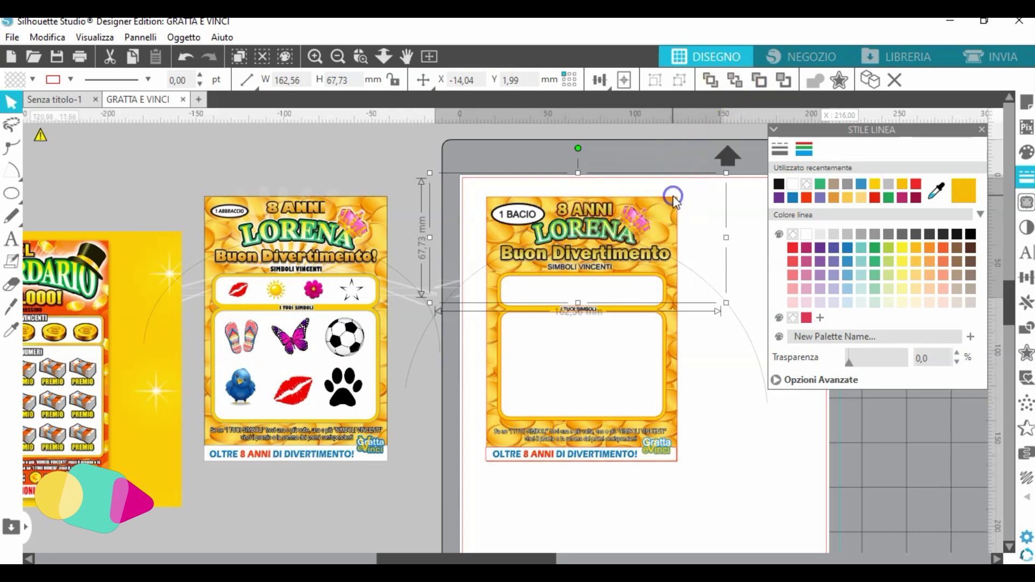
pyautogui.click(678, 411)
pyautogui.click(735, 83)
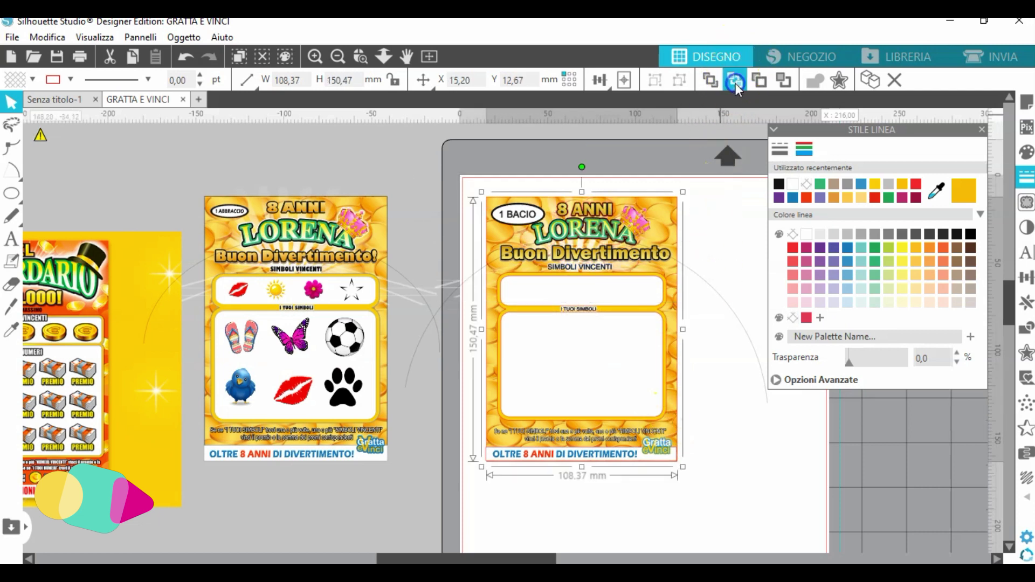
pyautogui.click(749, 225)
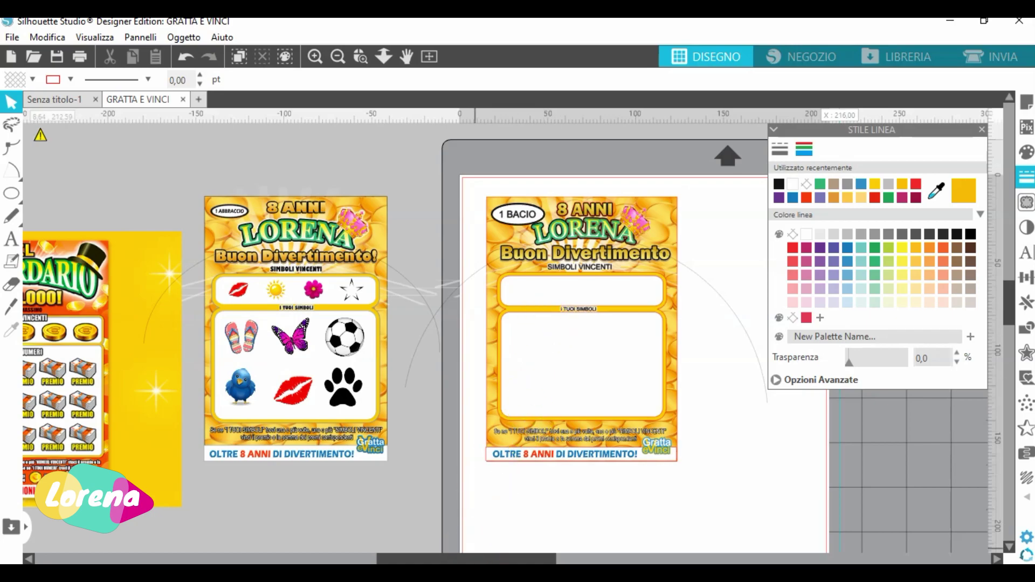
# - Switch to Chrome, close the light-effect results and search Google for "GRATTA E VINCI SILHOUETTE" in a new tab
pyautogui.click(469, 572)
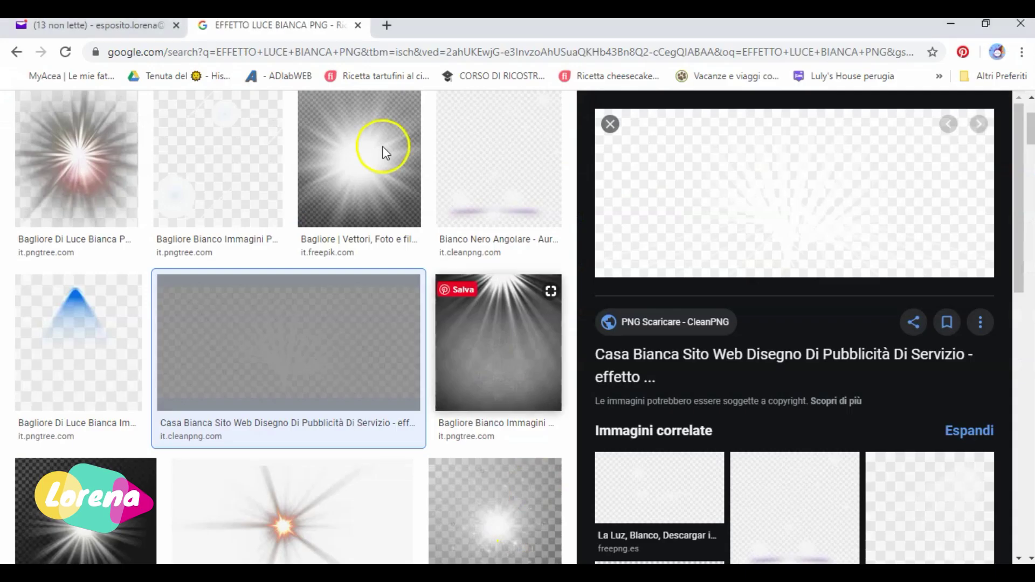
pyautogui.click(358, 25)
pyautogui.click(205, 28)
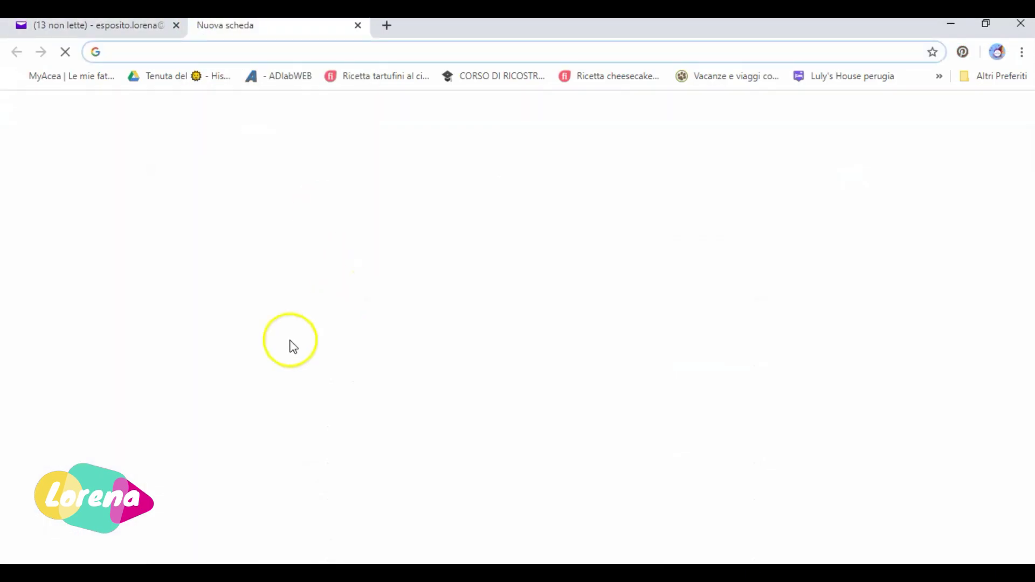
pyautogui.click(386, 337)
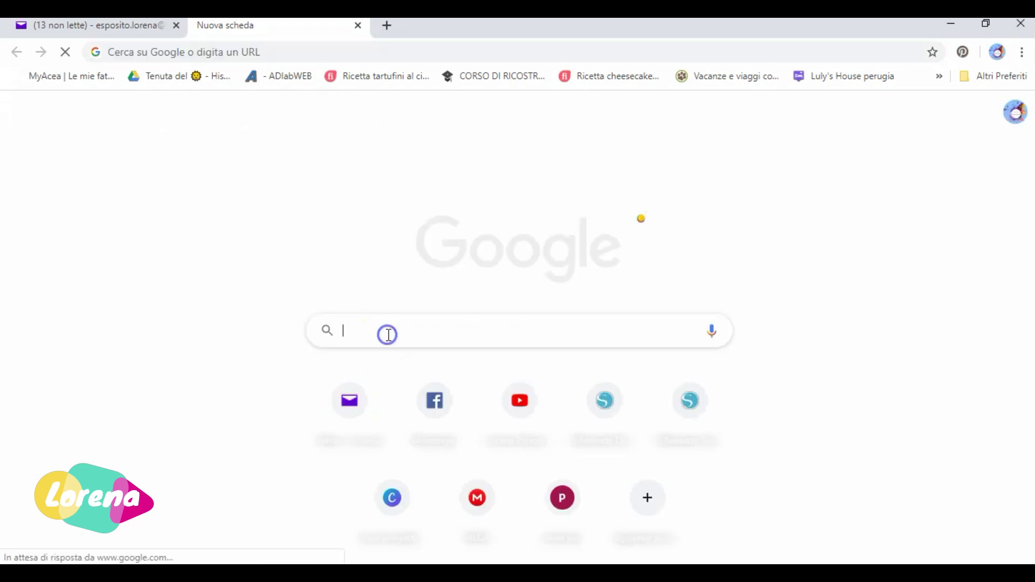
pyautogui.write('GRATTA E VINCI')
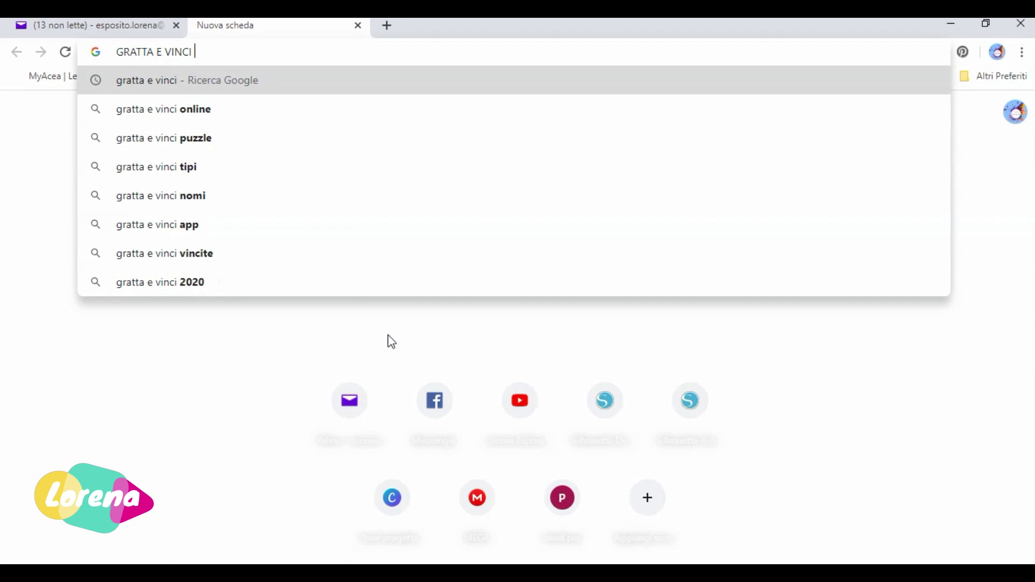
pyautogui.write(' SILHOUETTE')
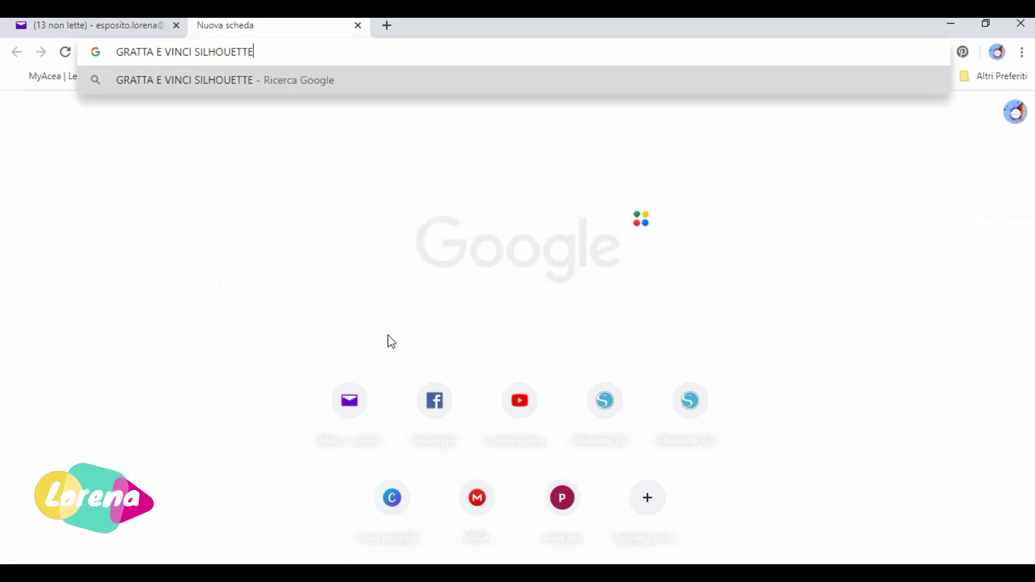
pyautogui.press('Return')
pyautogui.click(412, 334)
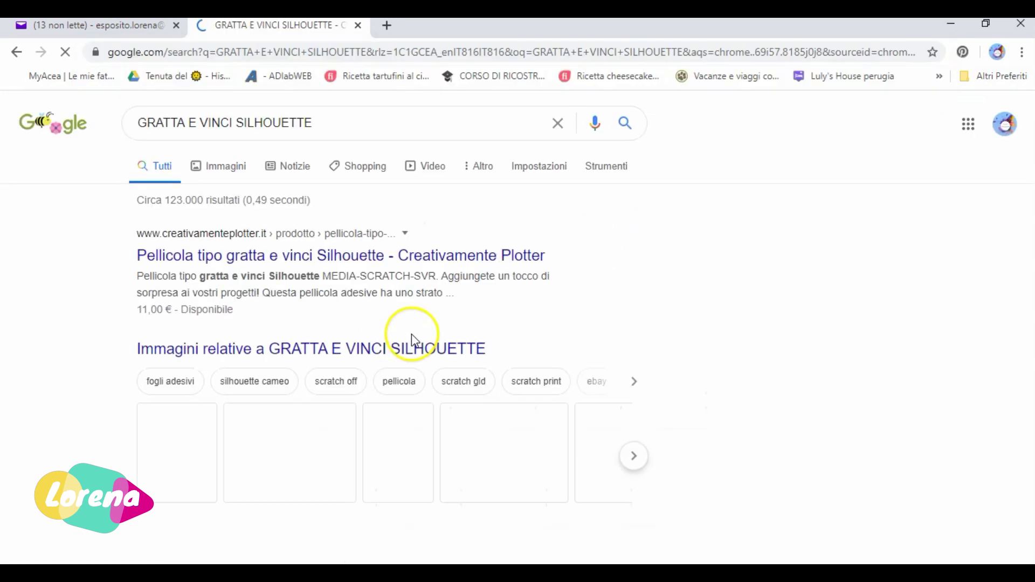
# - Examine the image previews of the silver, gold and white printable Silhouette scratch-off sheets, and return to Silhouette Studio
pyautogui.scroll(-1, 412, 334)
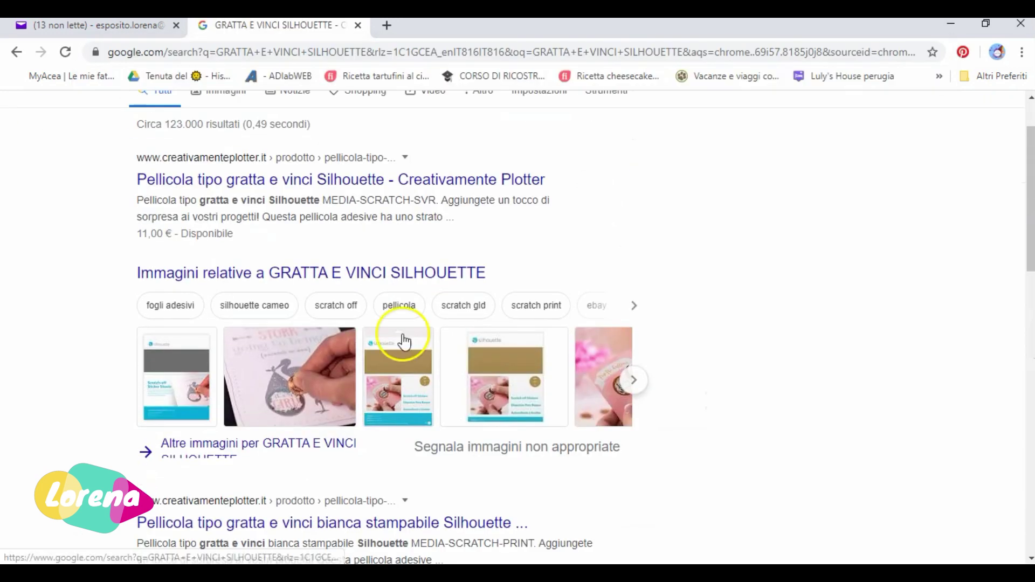
pyautogui.click(186, 377)
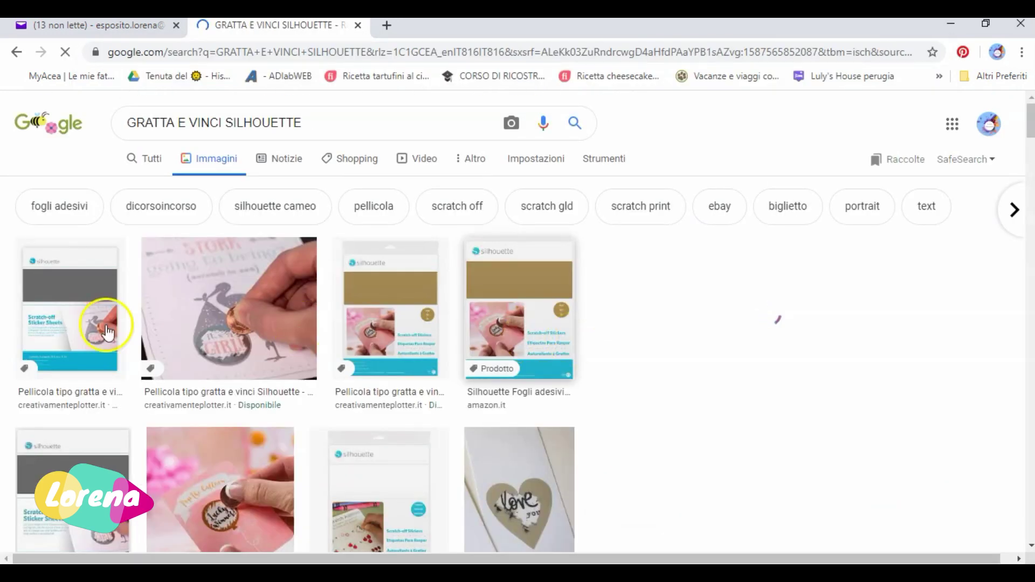
pyautogui.click(67, 342)
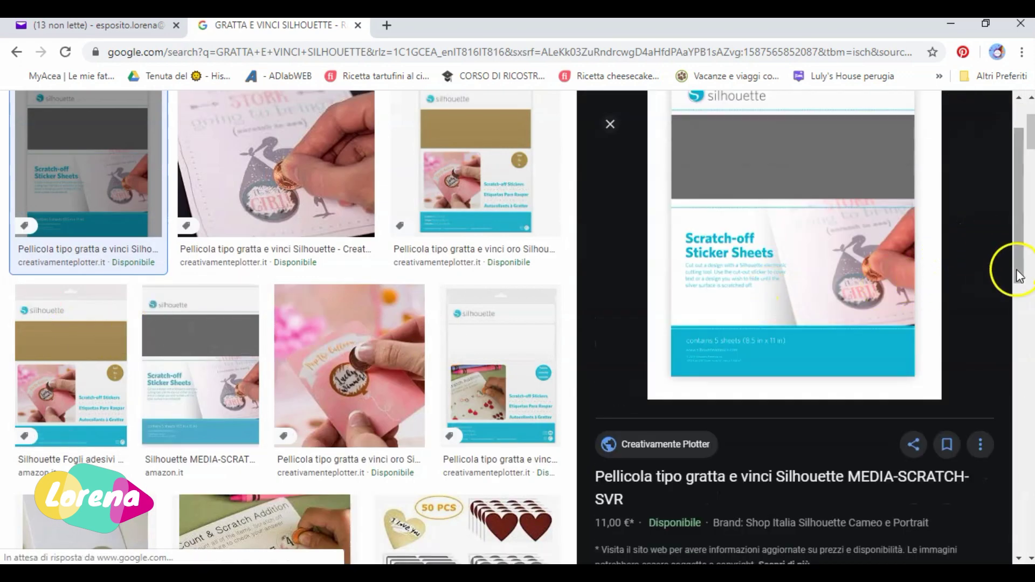
pyautogui.scroll(-2, 1020, 260)
pyautogui.scroll(2, 1020, 260)
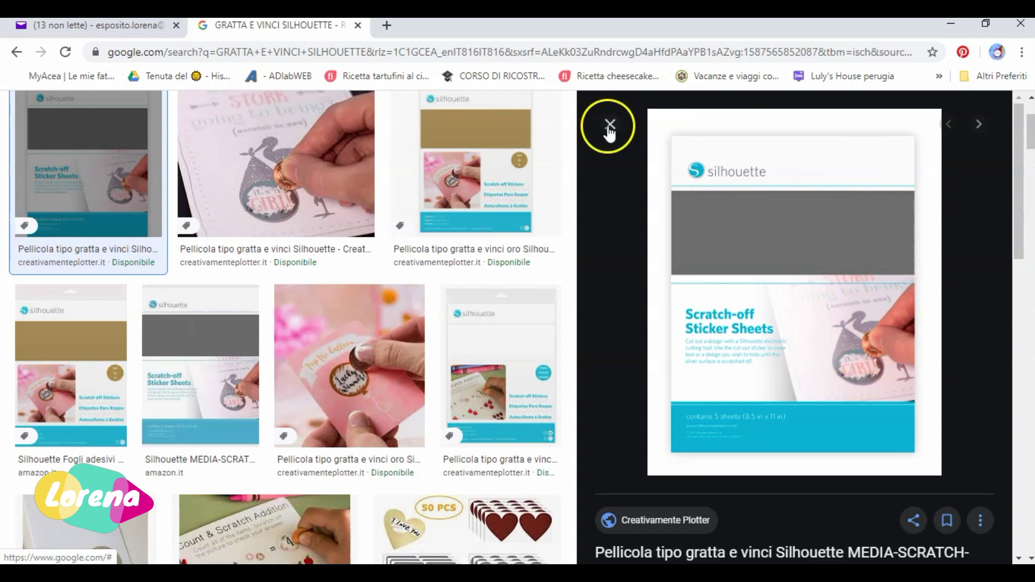
pyautogui.click(453, 178)
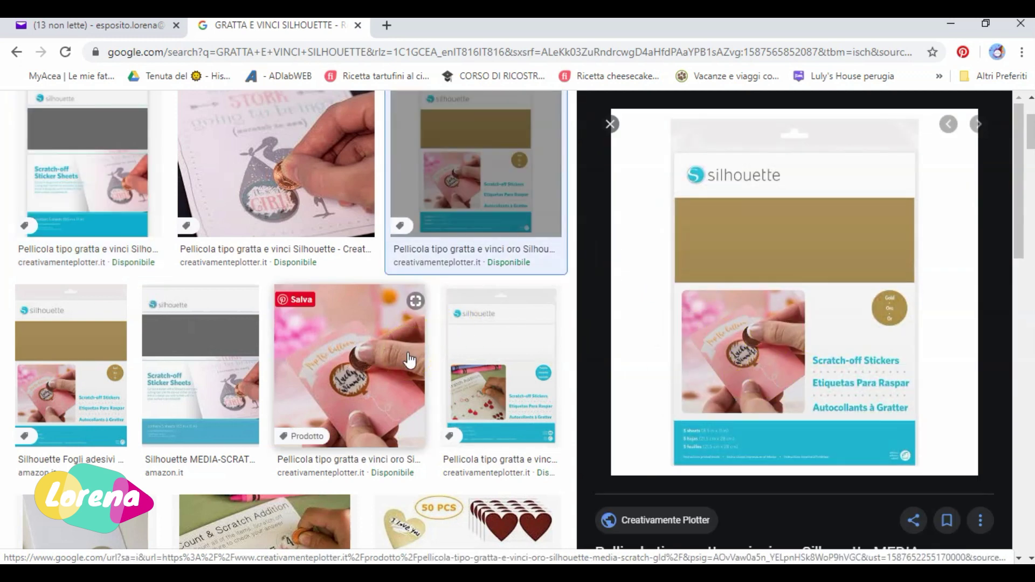
pyautogui.click(474, 377)
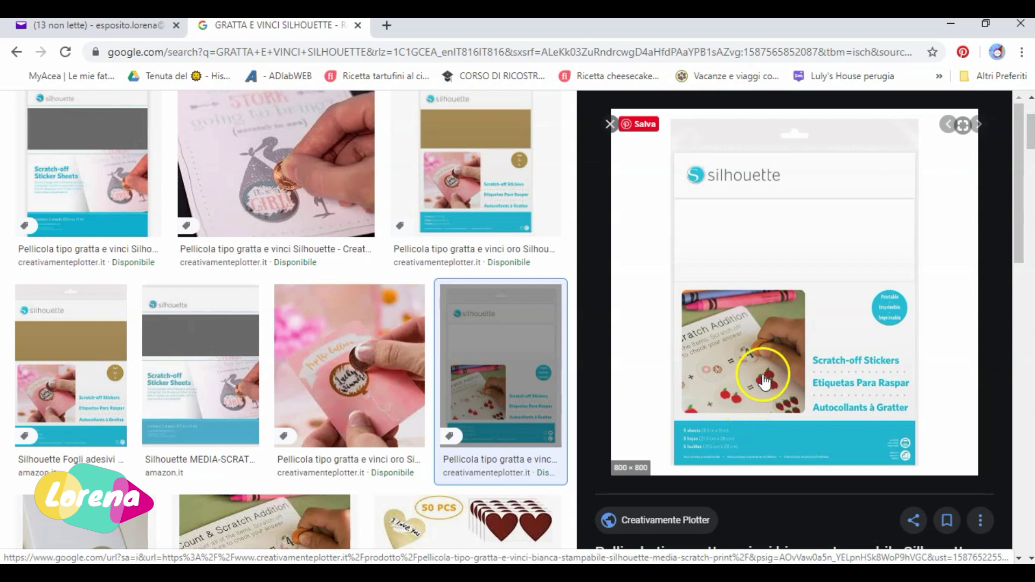
pyautogui.click(610, 123)
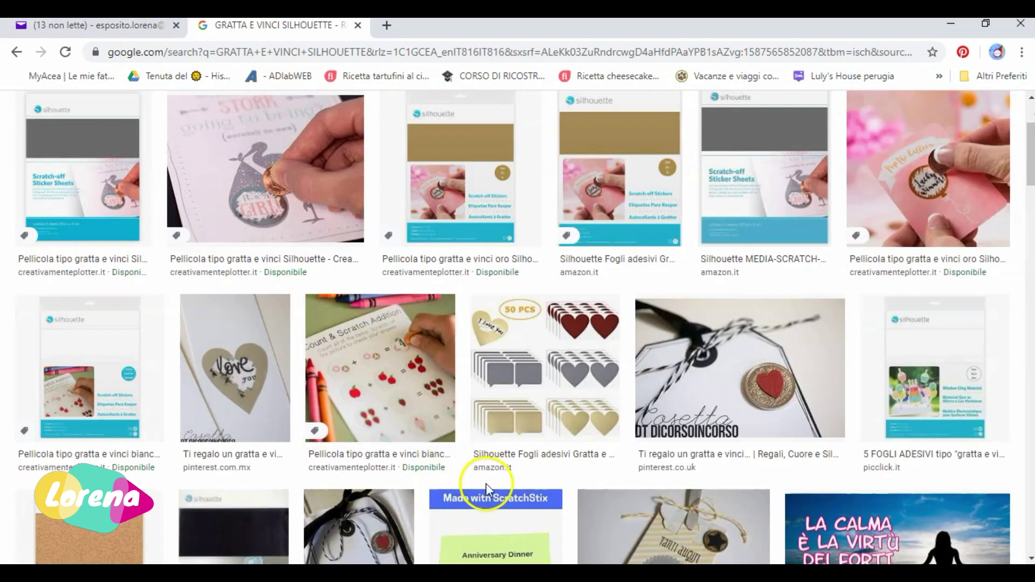
pyautogui.hotkey('alt', 'Tab')
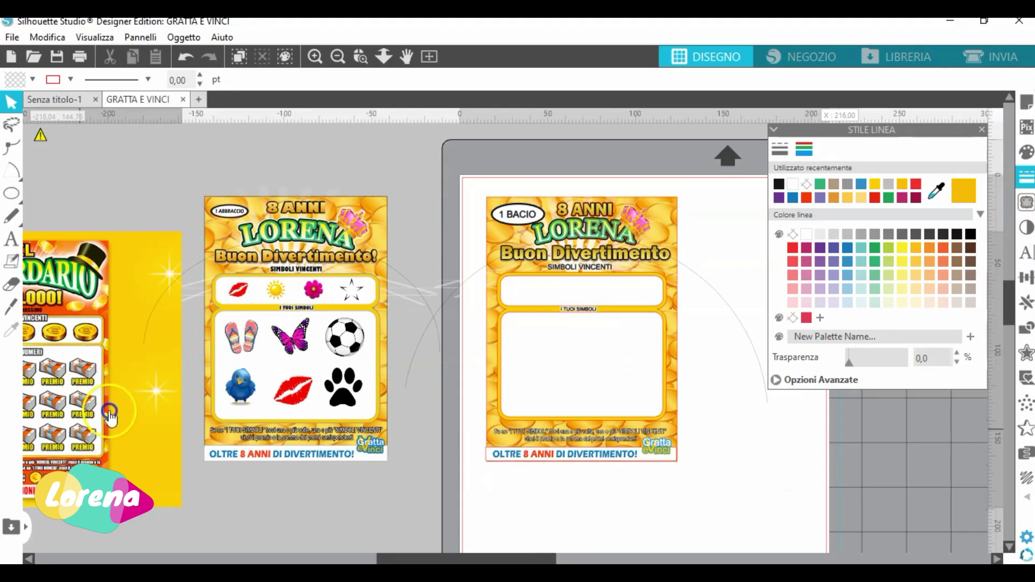
# - Bring the original "Il Miliardario" ticket beside the new card for comparison, and return it to the left of the sample card
pyautogui.moveTo(109, 415); pyautogui.dragTo(754, 469)
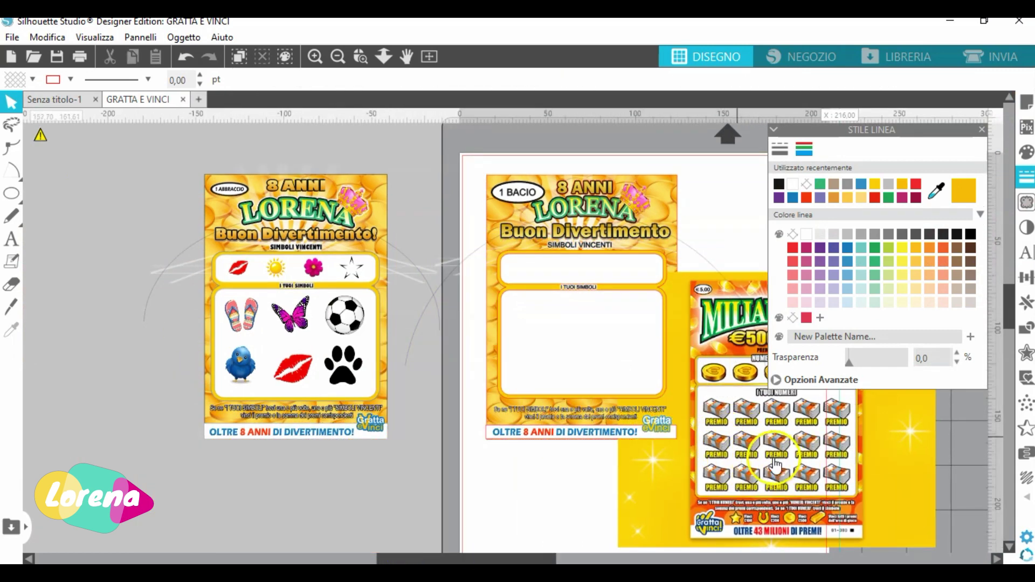
pyautogui.moveTo(775, 463); pyautogui.dragTo(22, 374)
pyautogui.hscroll(-2, 403, 342)
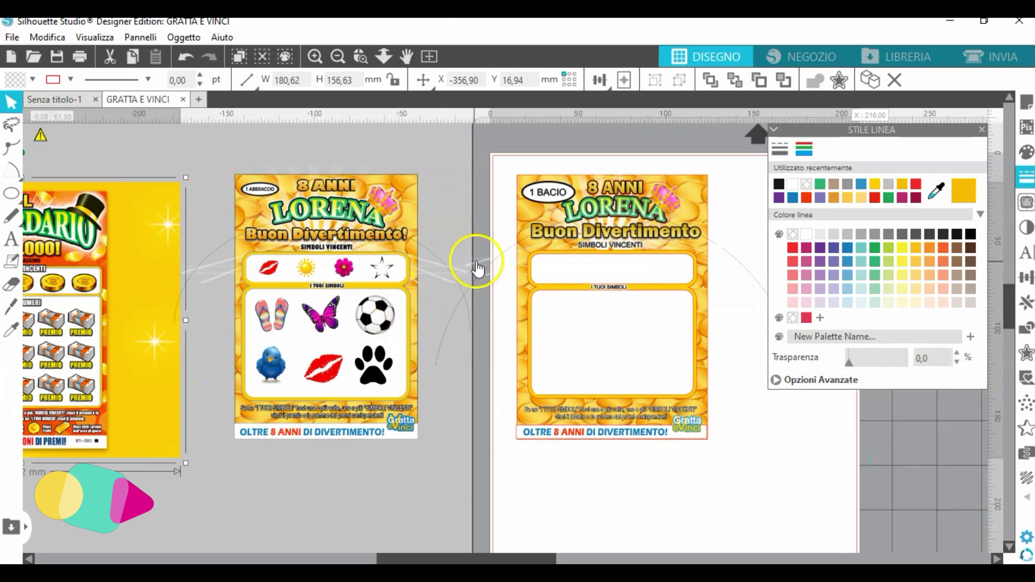
pyautogui.click(446, 560)
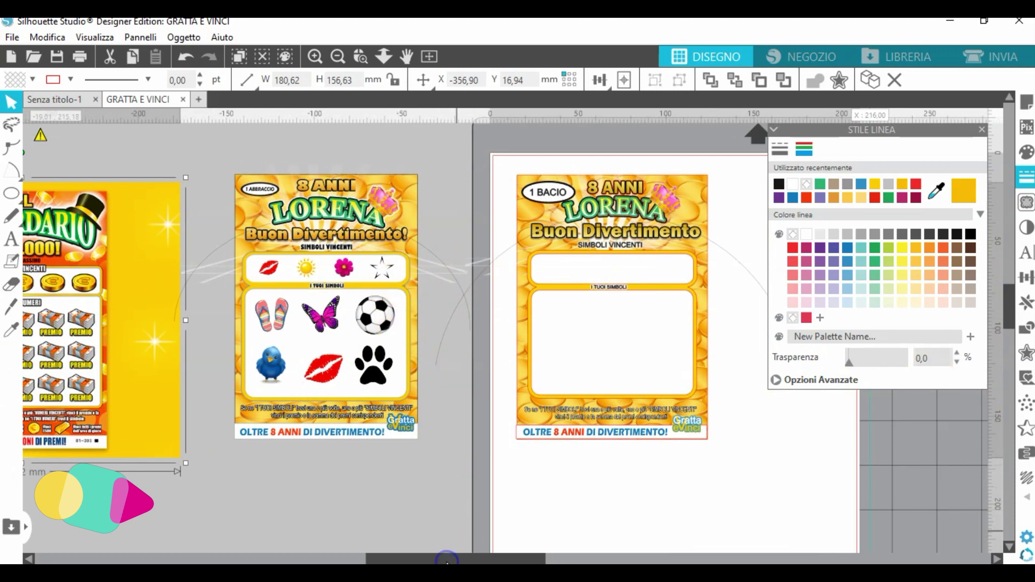
pyautogui.moveTo(447, 560); pyautogui.dragTo(473, 561)
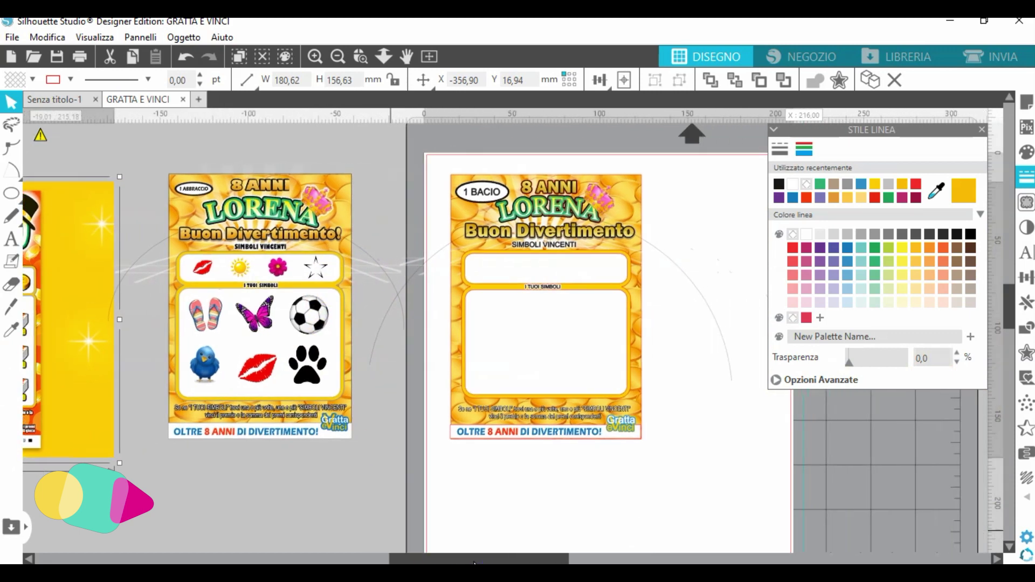